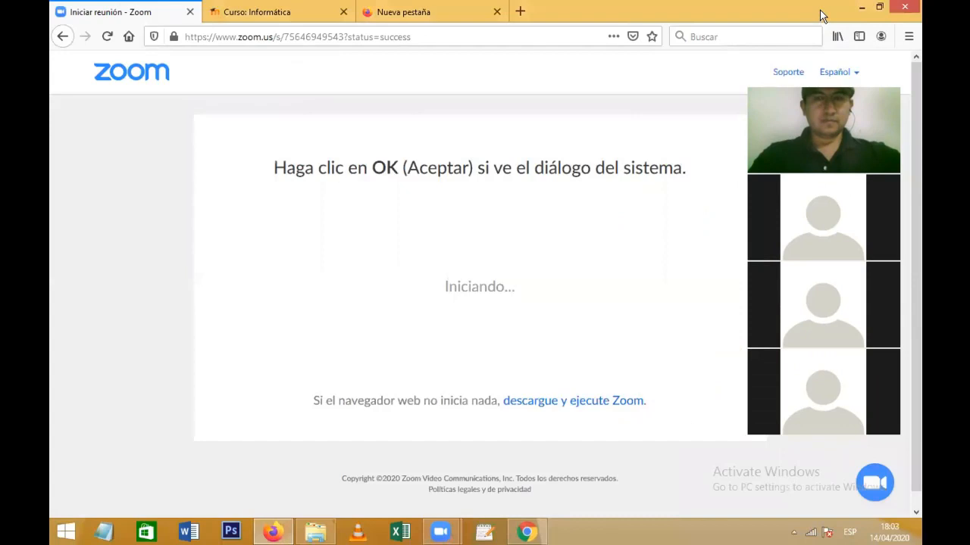
Open the Práctica Nro. 2-a PDF from Hito 2 of the Informática course and review its multilevel list of American countries
click(258, 12)
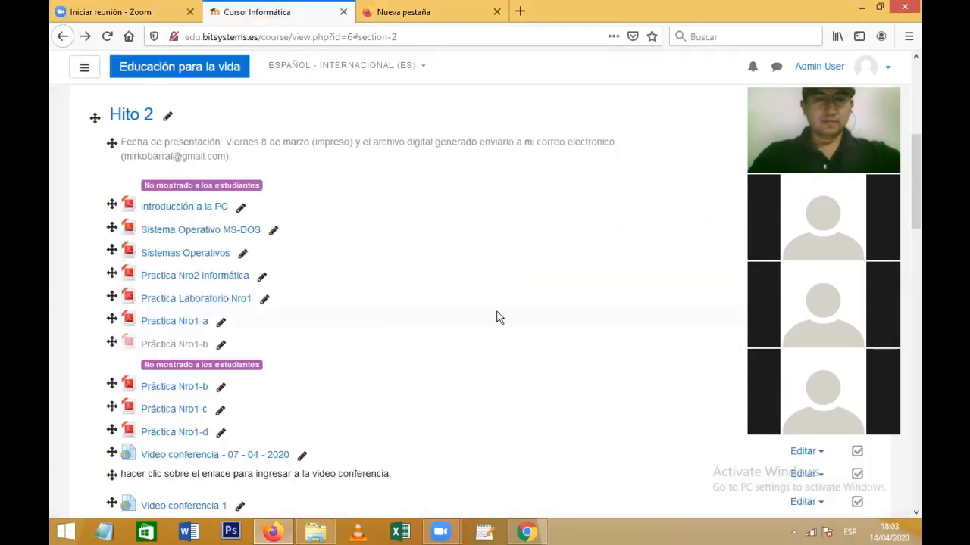
drag(909, 164, 909, 250)
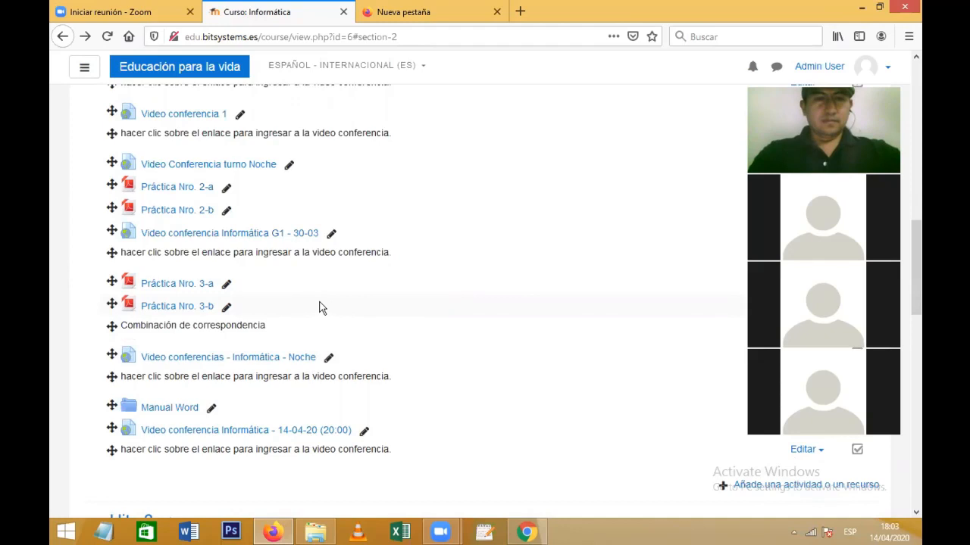
click(182, 190)
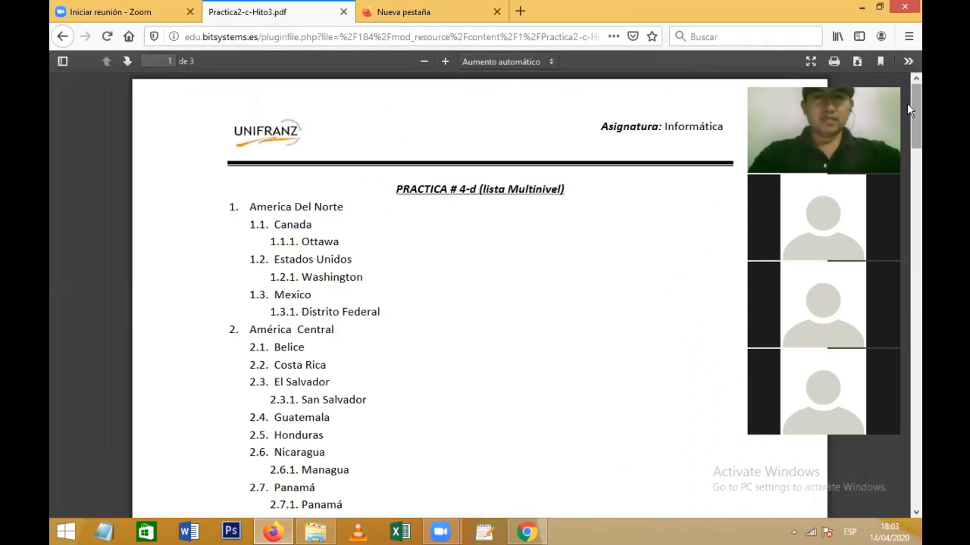
drag(907, 103, 908, 375)
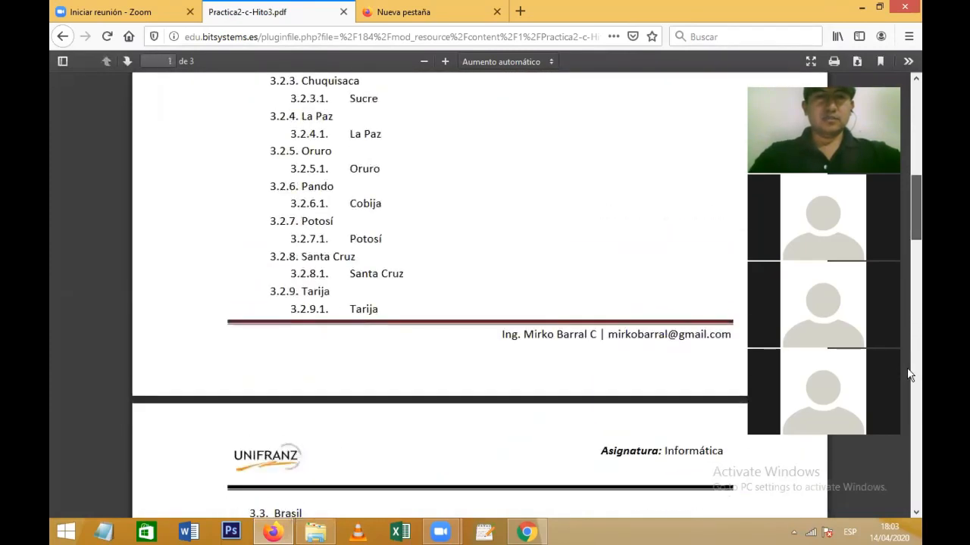
Return to the course page, open the Práctica Nro. 2-b PDF and examine its keyboard shortcuts list, highlighting the CTRL+S entry
click(67, 40)
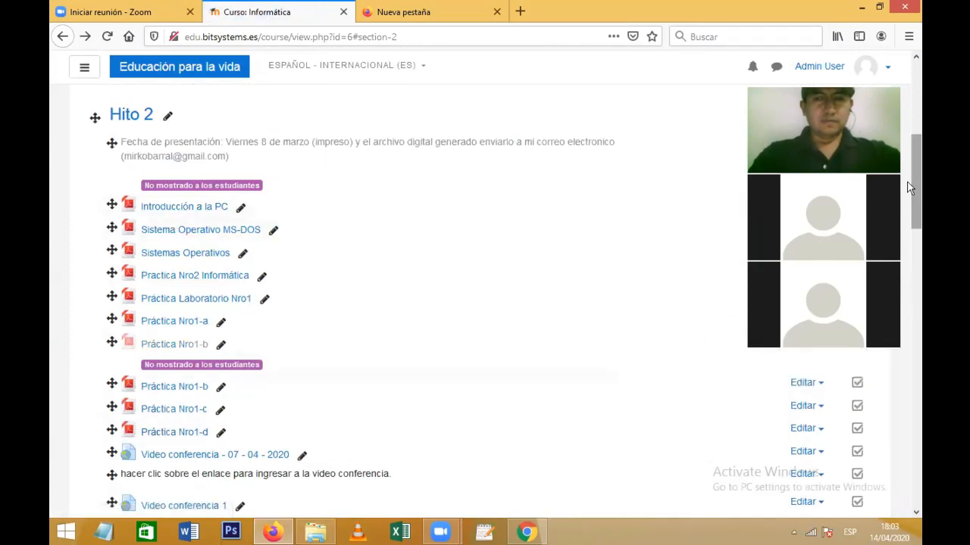
click(910, 250)
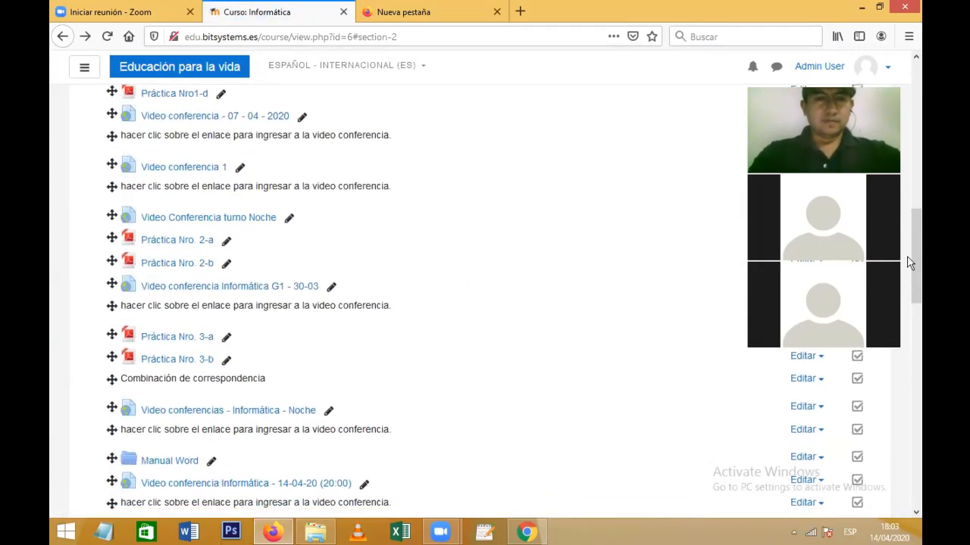
click(164, 265)
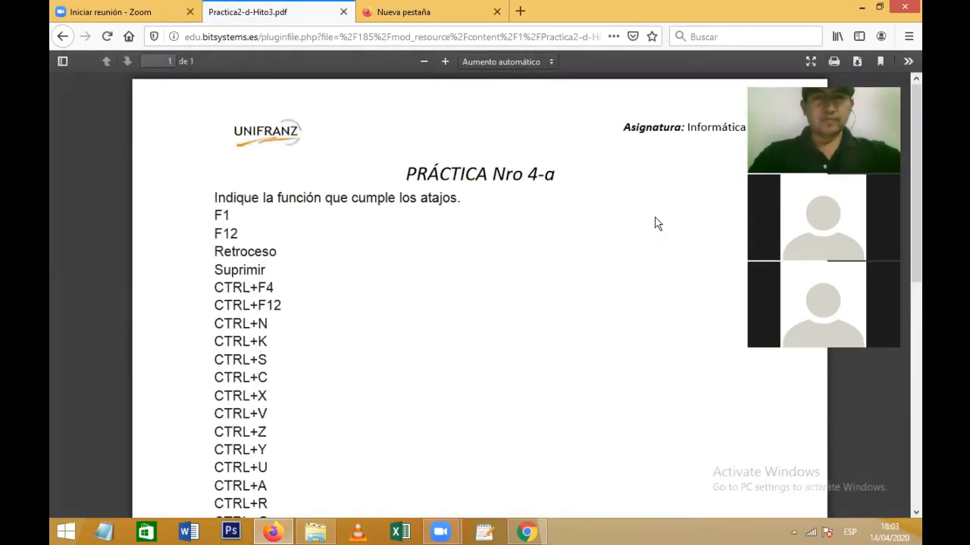
drag(909, 137, 908, 196)
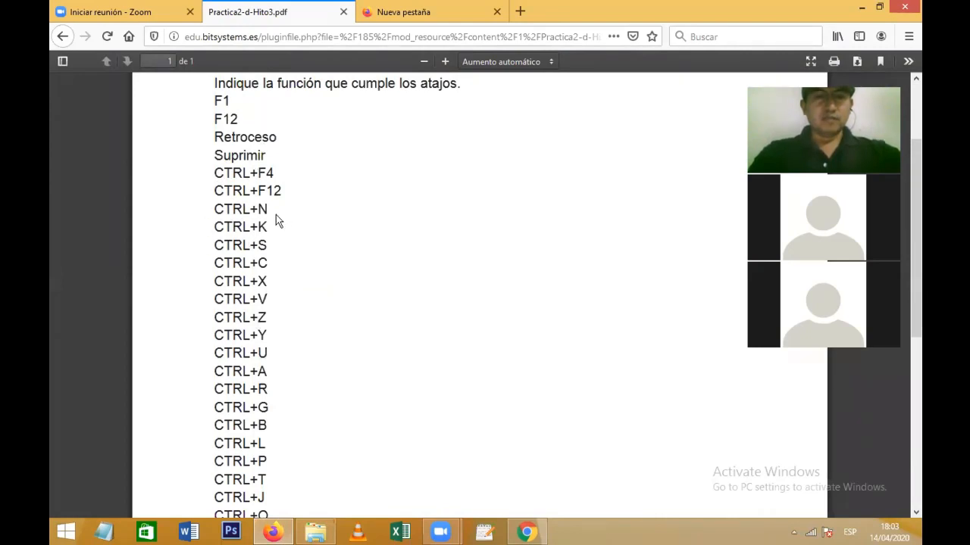
drag(216, 246, 283, 255)
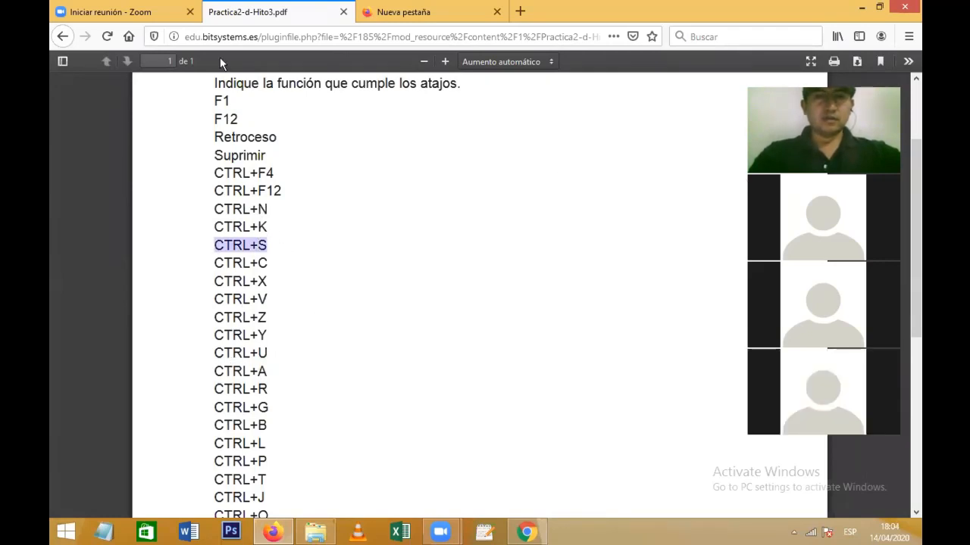
Go back to the course and reopen the Práctica Nro. 2-a PDF at its America del Sur entries
click(63, 37)
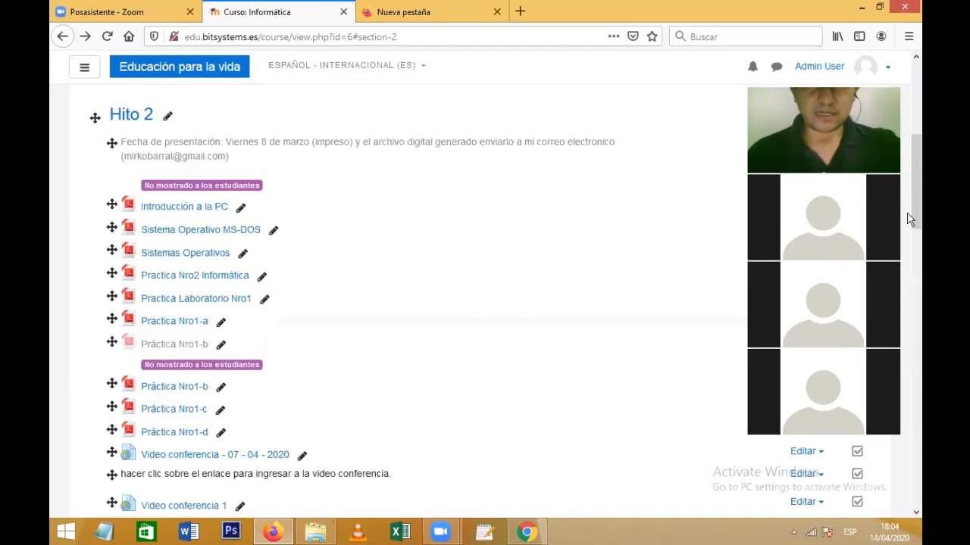
scroll(910, 219, down, 4)
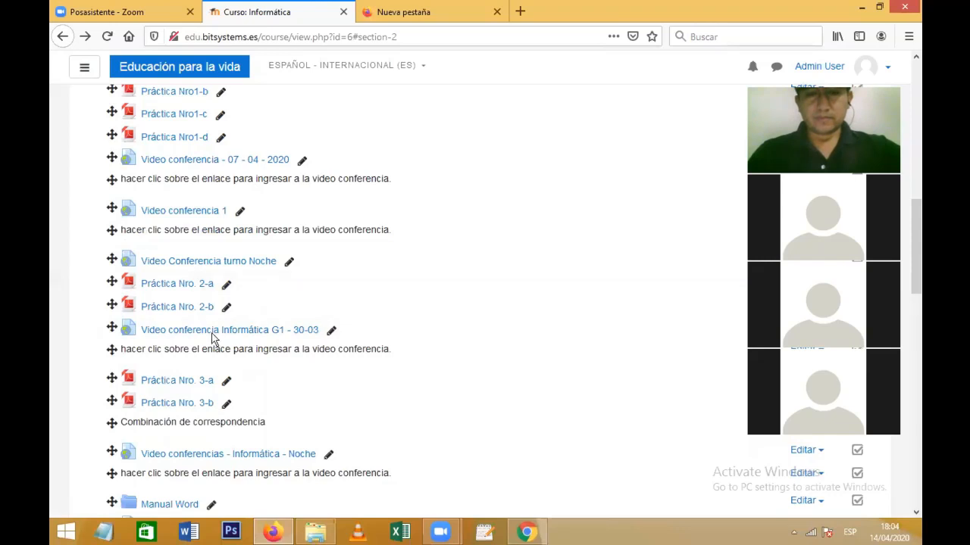
click(188, 286)
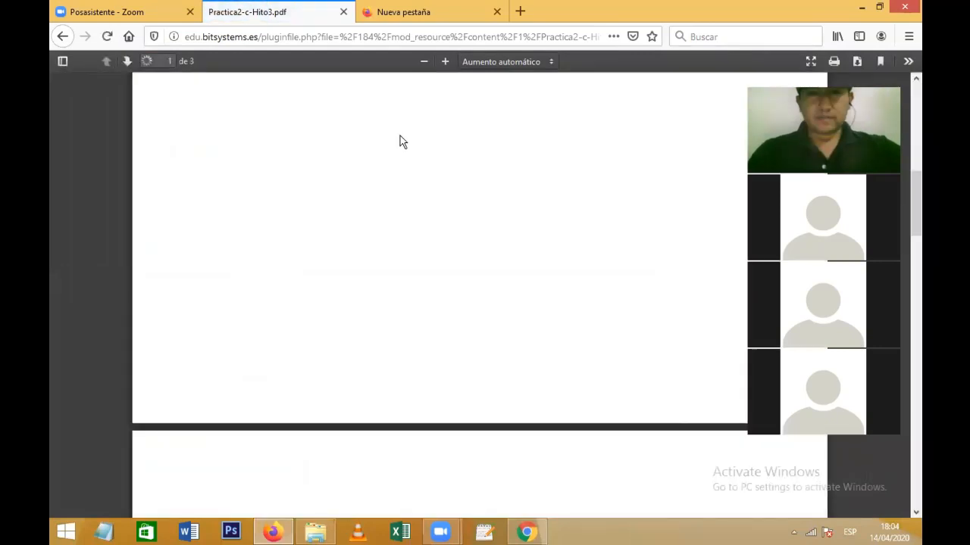
drag(906, 219, 907, 182)
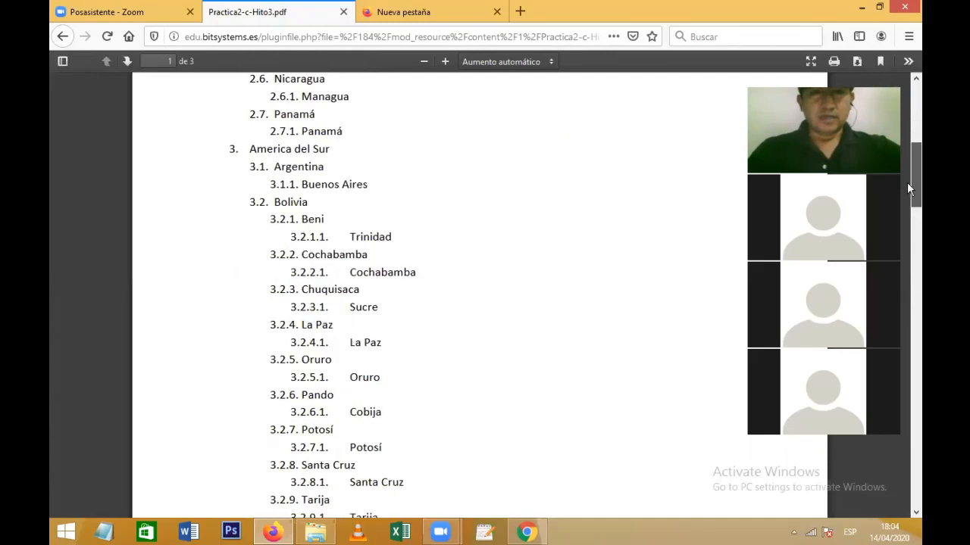
Return to the Hito 2 resources and bring up the Práctica Nro. 2-a document again
key(alt+Left)
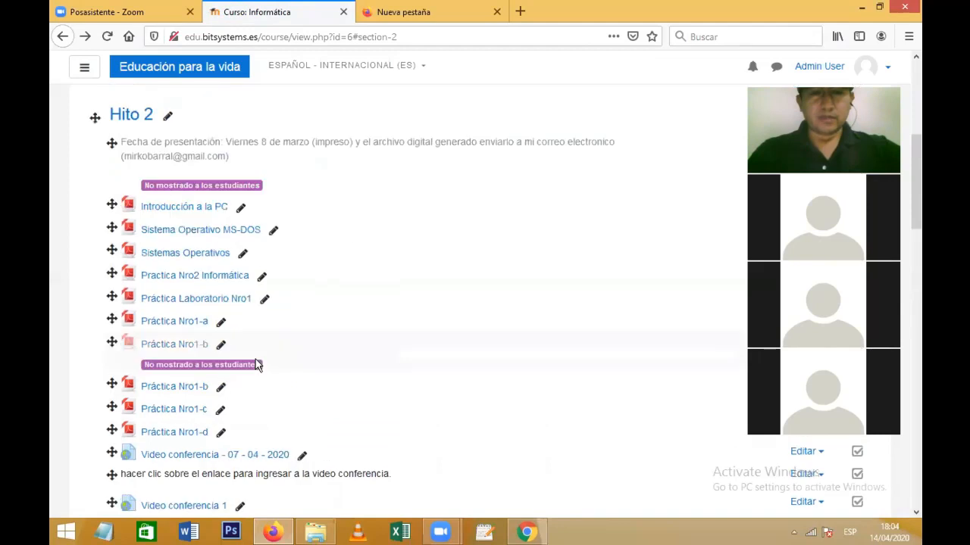
drag(913, 163, 909, 269)
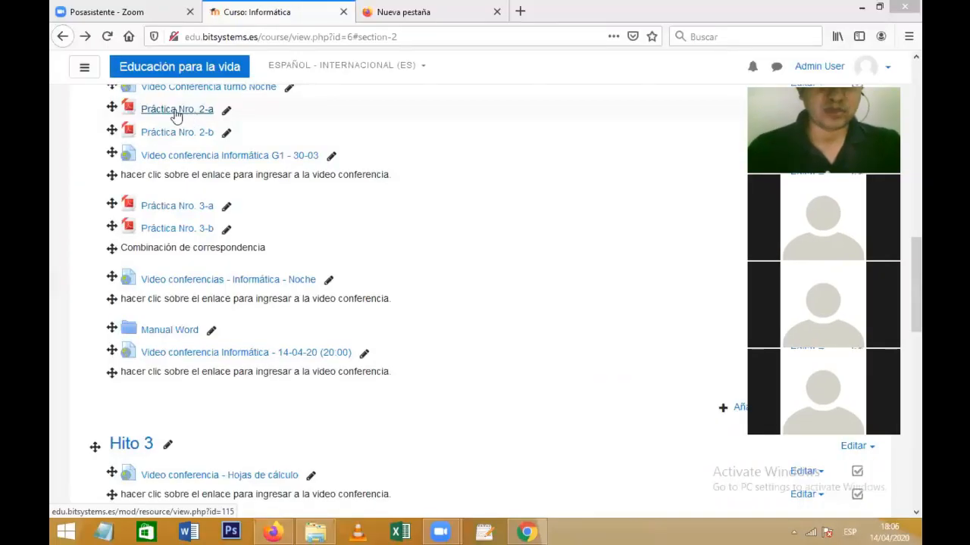
click(176, 111)
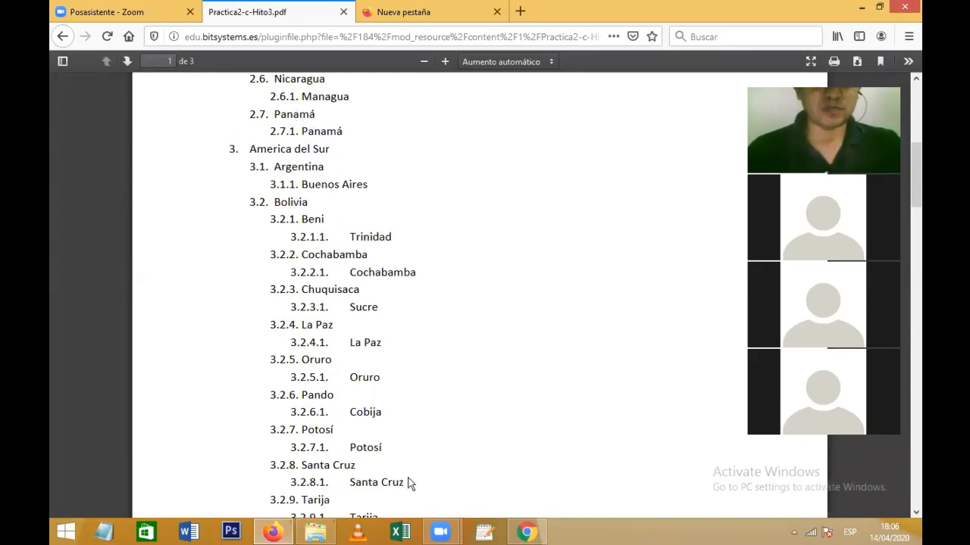
Start Word with a blank document and dismiss the Office activation assistant
click(193, 535)
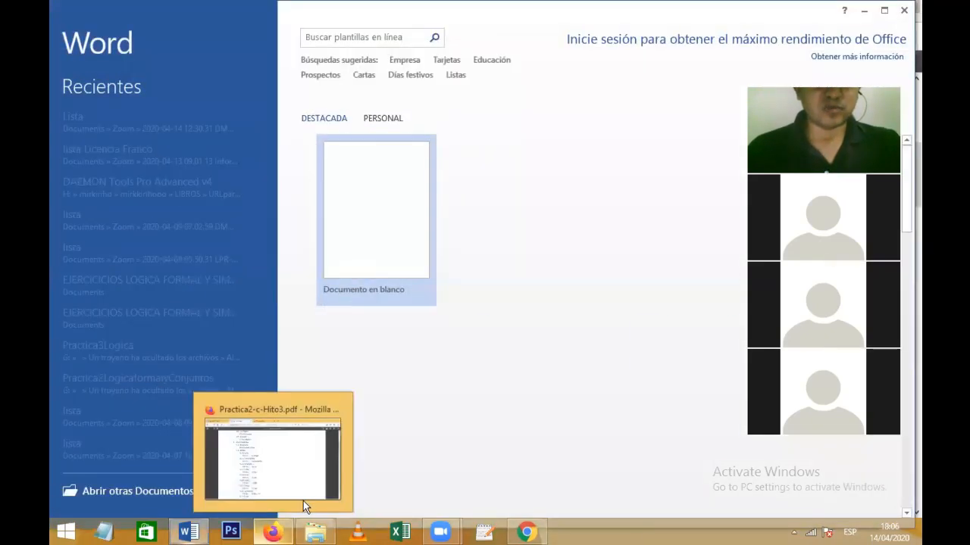
click(351, 228)
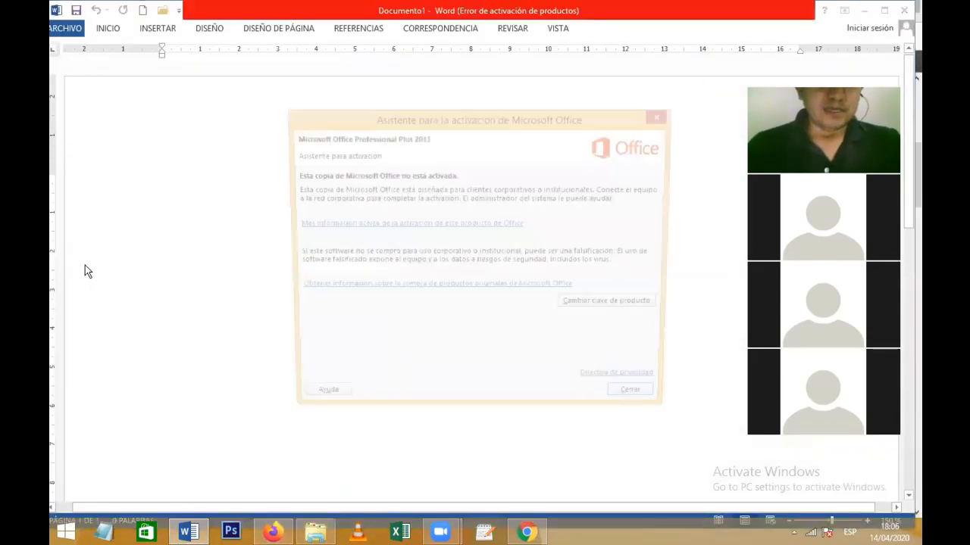
click(656, 407)
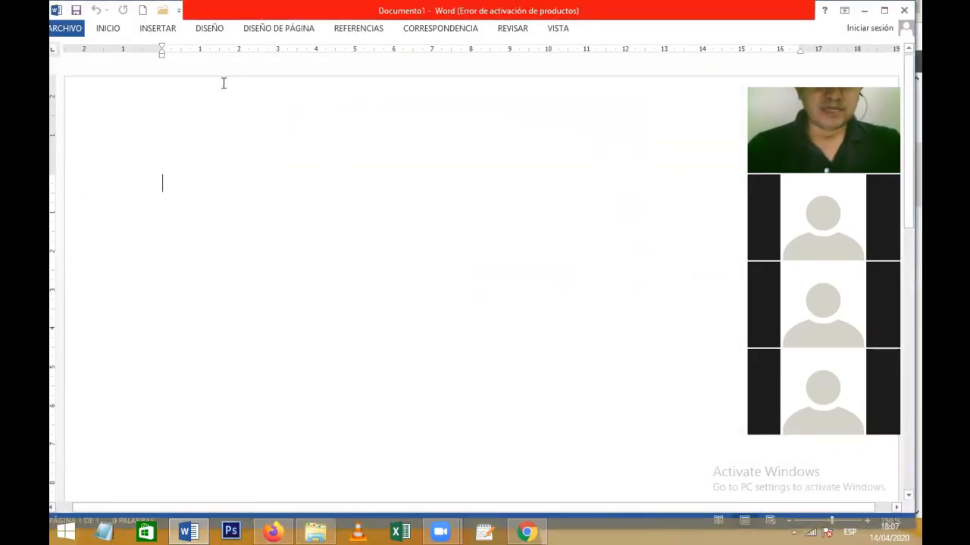
Apply the multilevel list format numbered 1., 1.1., 1.1.1. to the empty first paragraph of the document
click(109, 30)
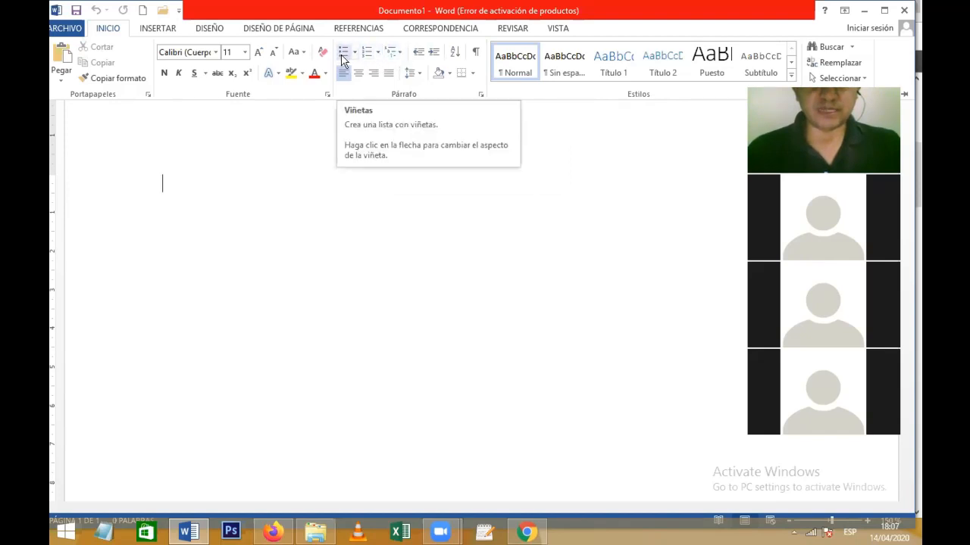
click(402, 57)
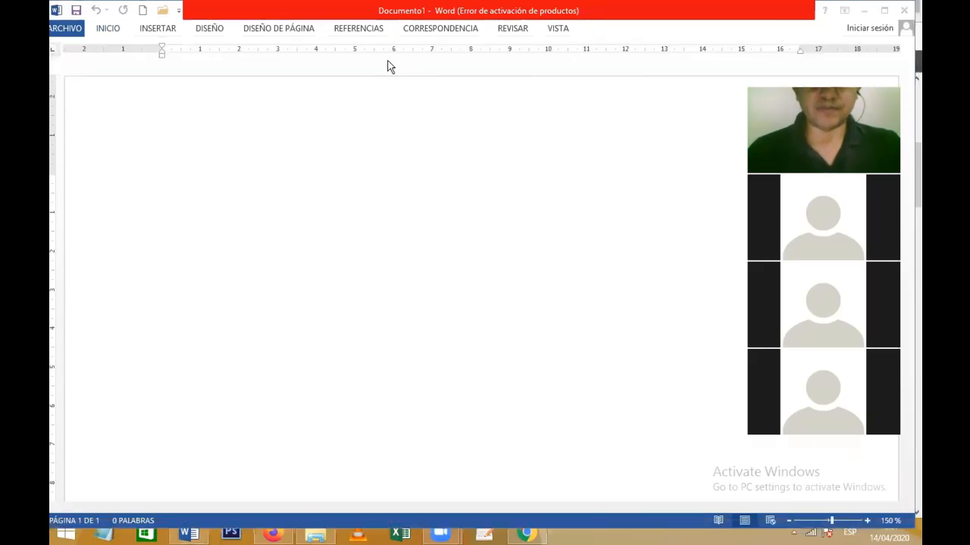
click(110, 31)
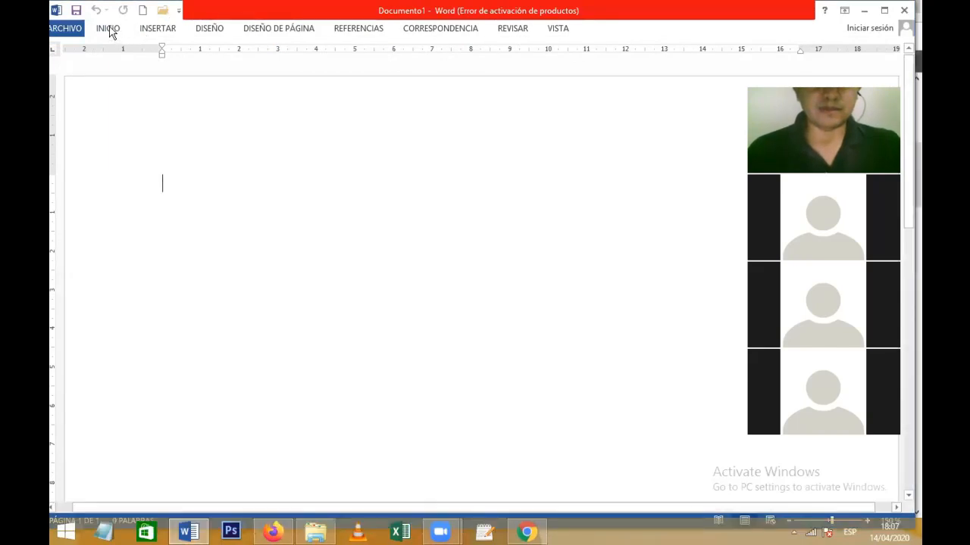
click(109, 30)
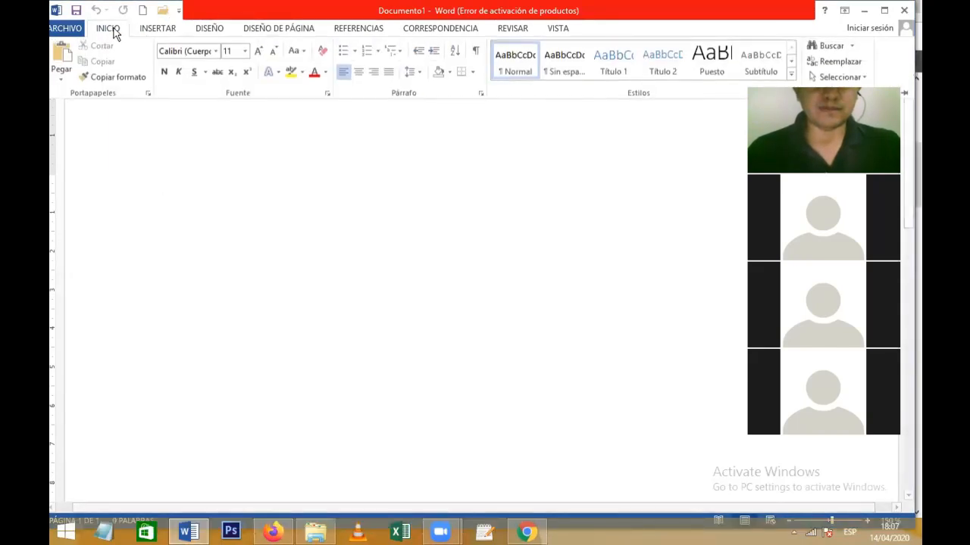
click(400, 58)
mouse_move(521, 200)
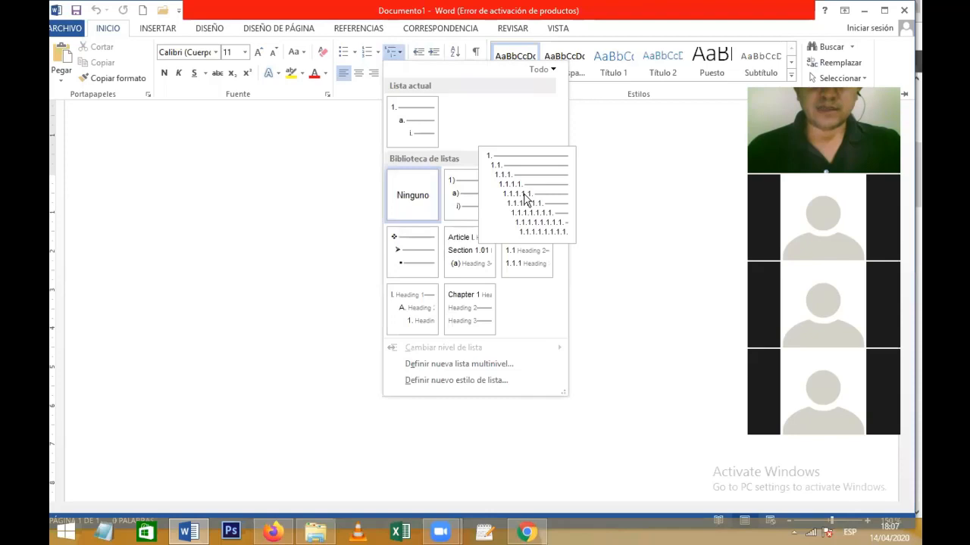
click(525, 200)
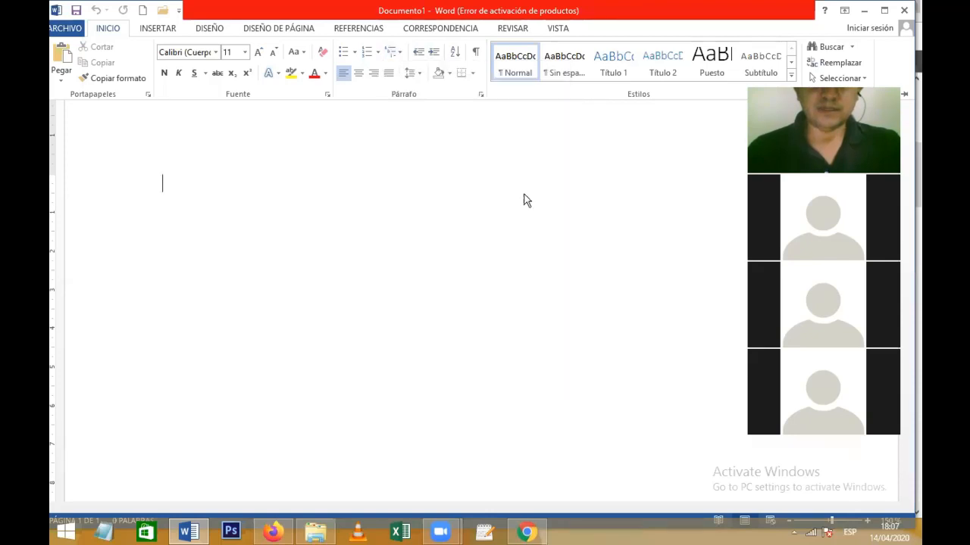
Switch to Firefox to check the beginning of the multilevel list in the practice PDF, and return to the Word document
click(273, 533)
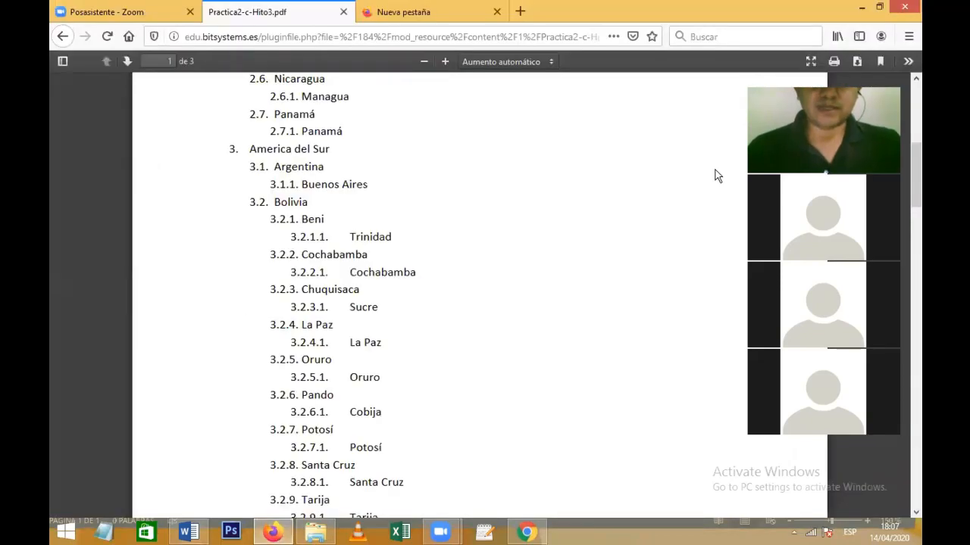
drag(909, 176, 907, 114)
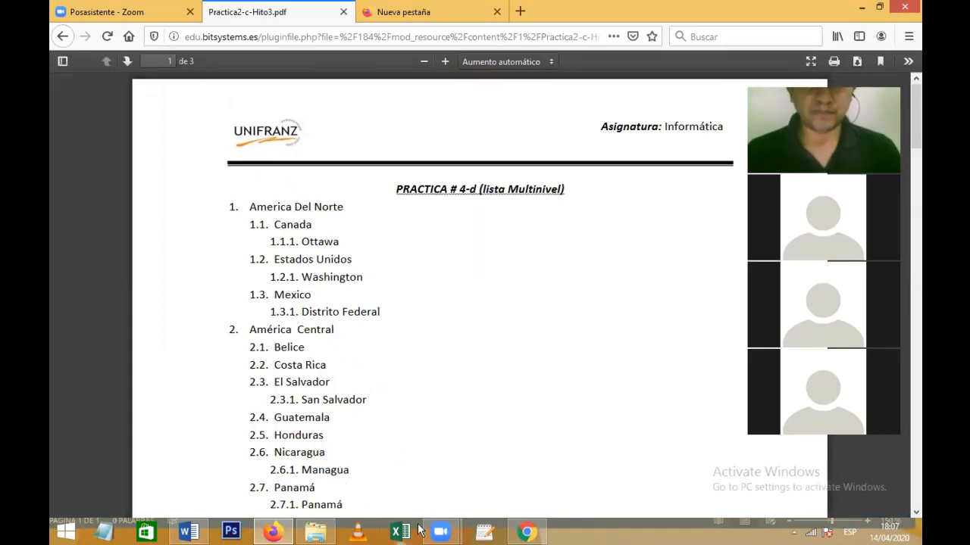
mouse_move(186, 535)
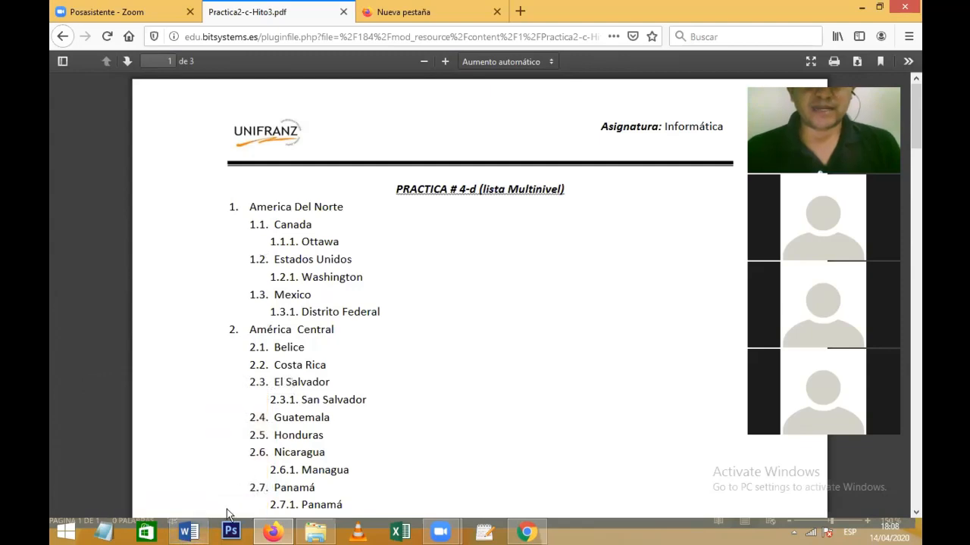
click(195, 535)
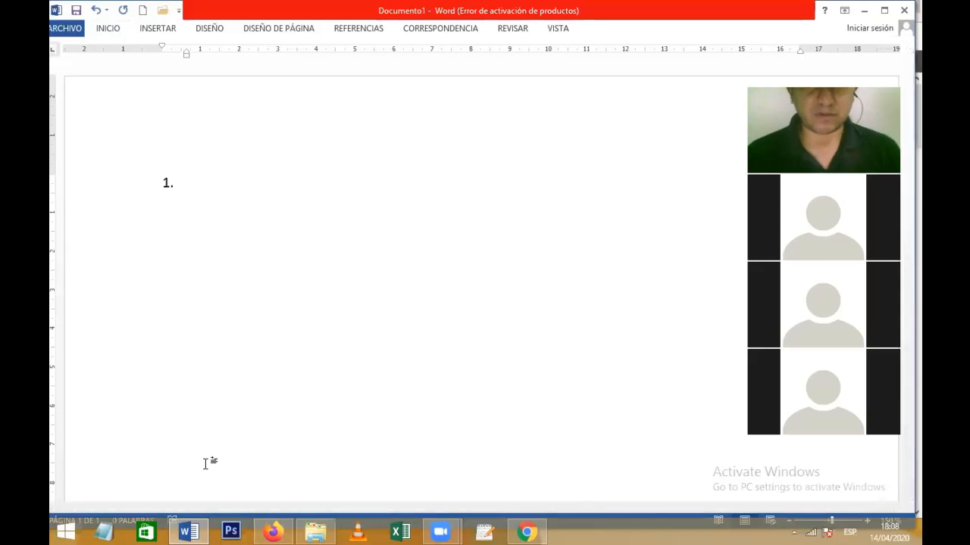
Enter "Introducción a la ordenador" and "Hardware" as the first two top-level items of the numbered list
text(In)
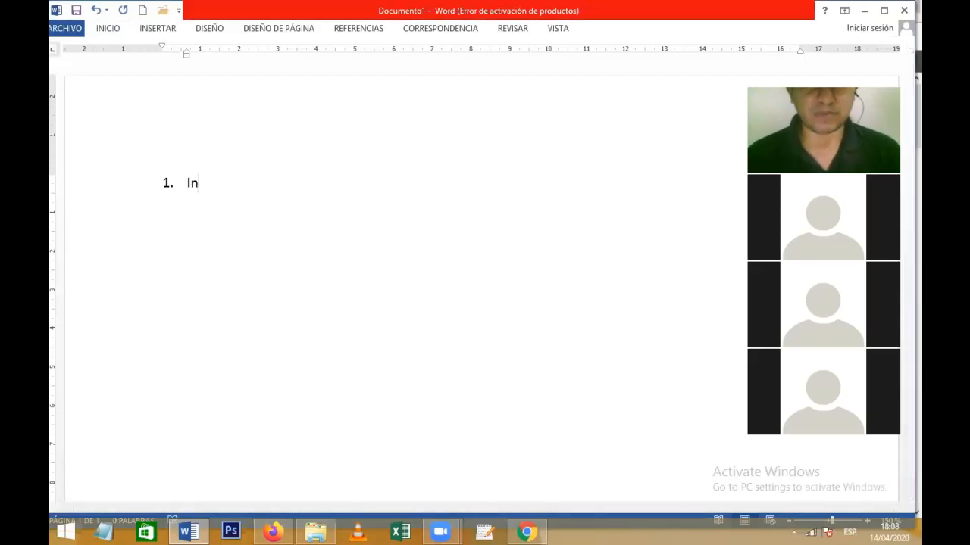
text(trodu)
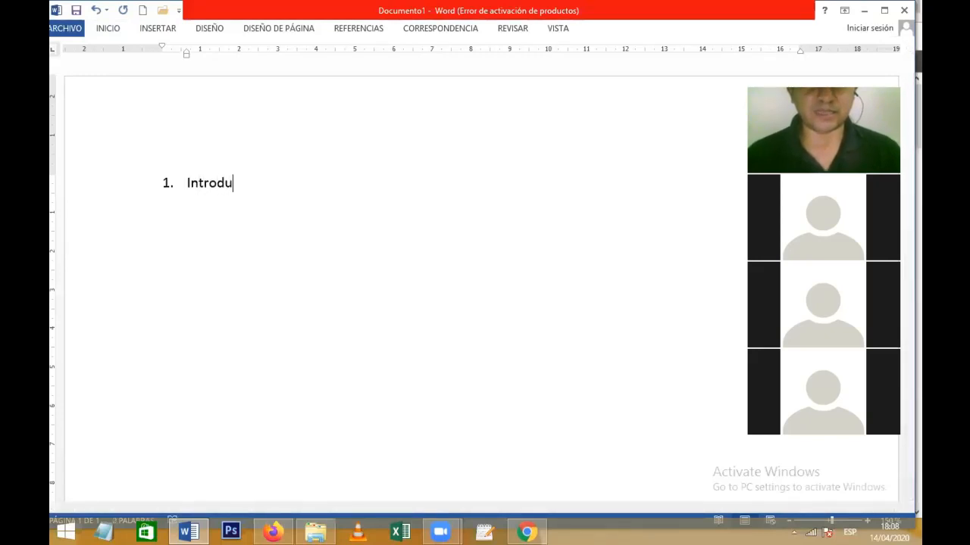
text(cción )
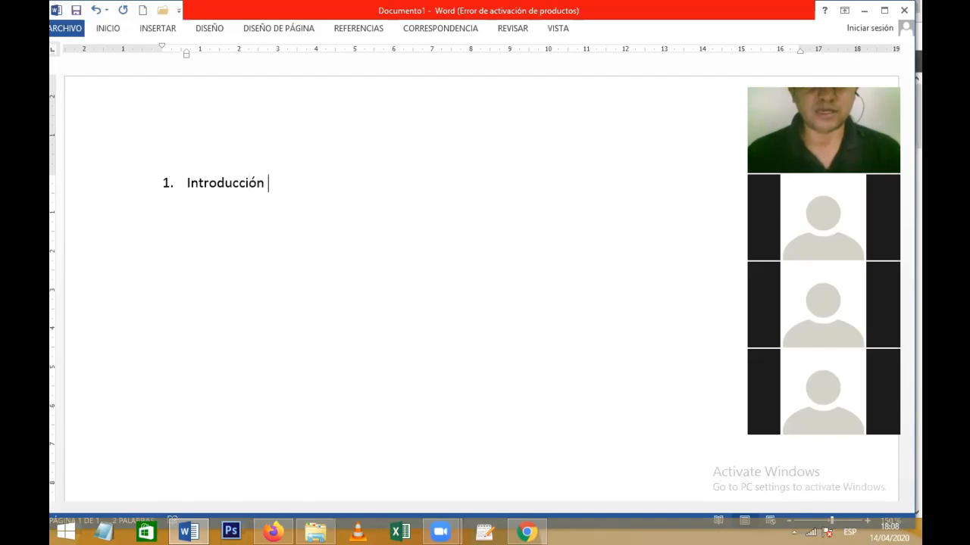
text(a la ordenador)
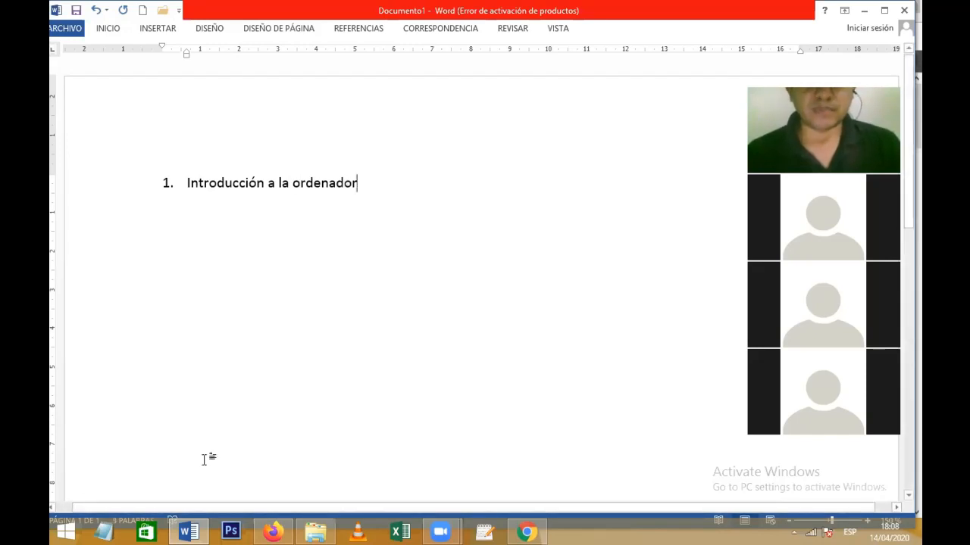
key(Return)
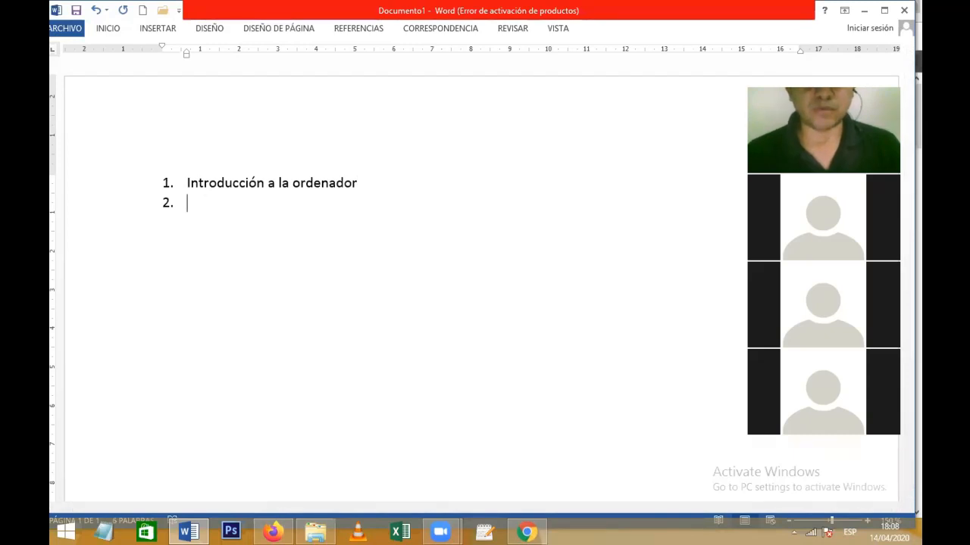
text(Hardware)
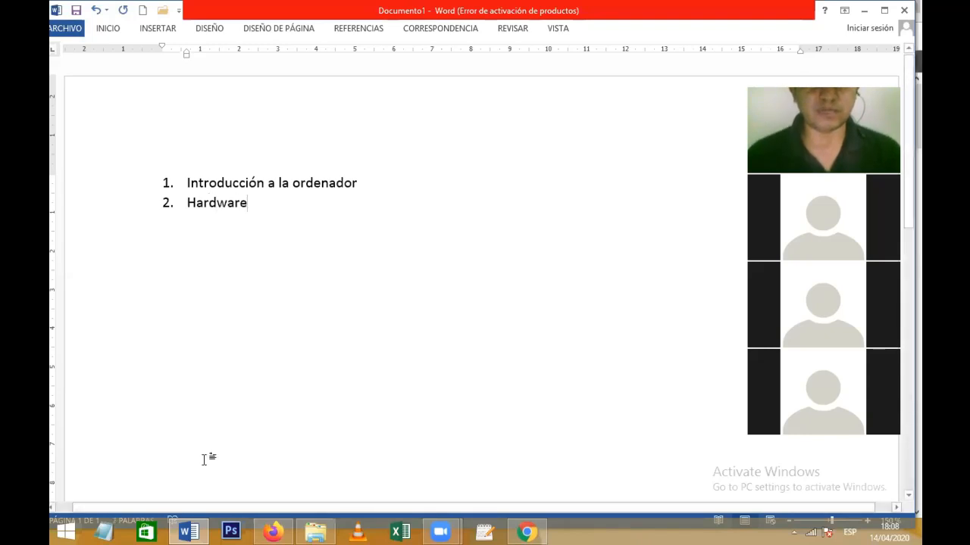
Add the second-level item "Periféricos de entrada de datos" under "Hardware", correcting the accent with the spelling suggestion
key(Return)
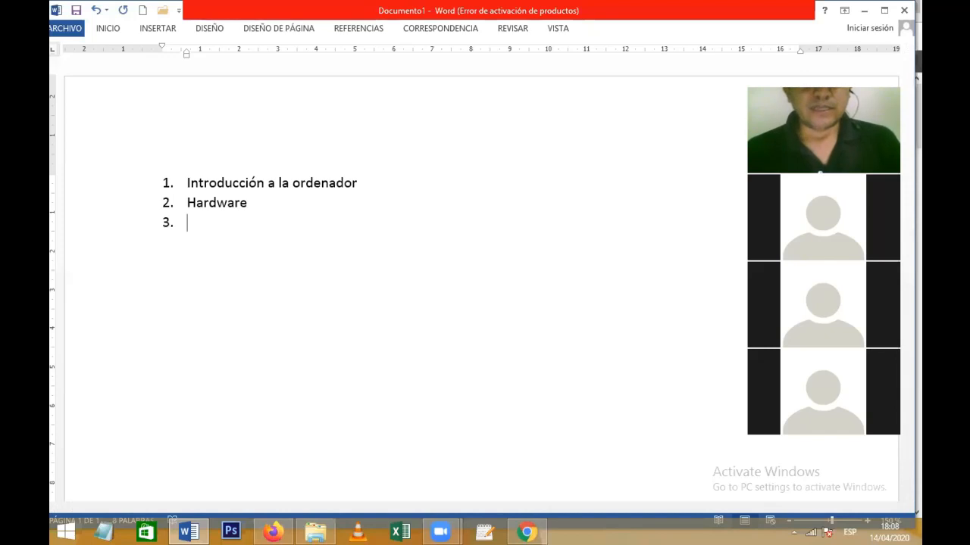
key(Tab)
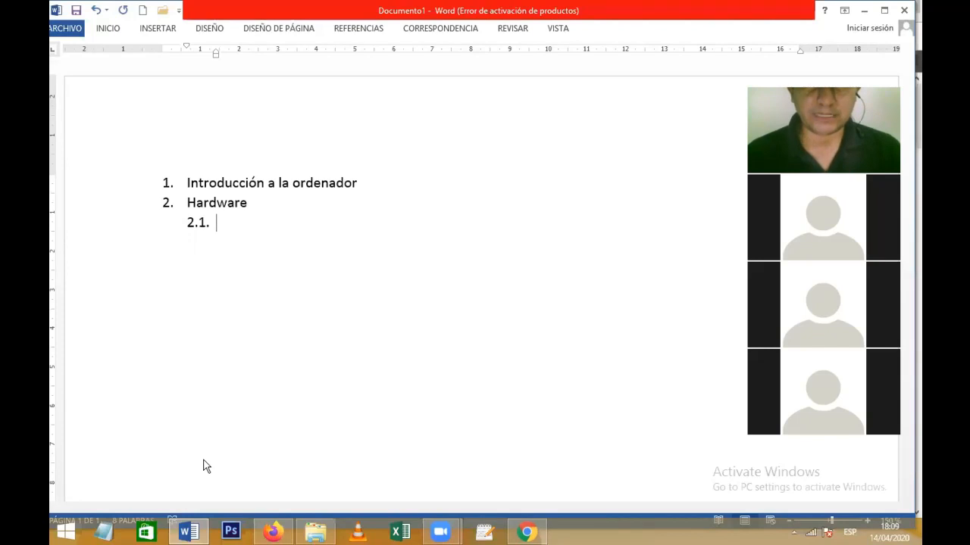
text(Perifericos de entrada de datos)
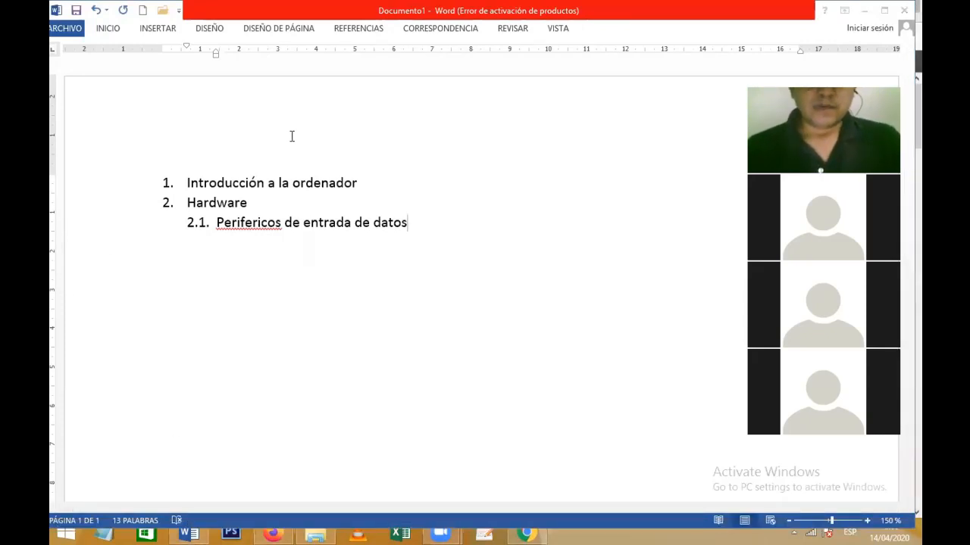
click(261, 222)
right_click(280, 232)
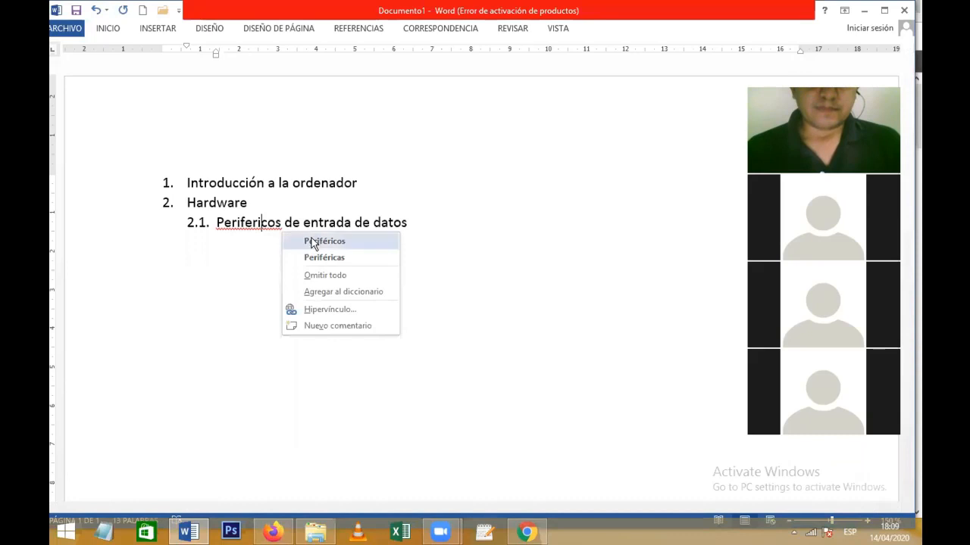
click(312, 237)
click(422, 221)
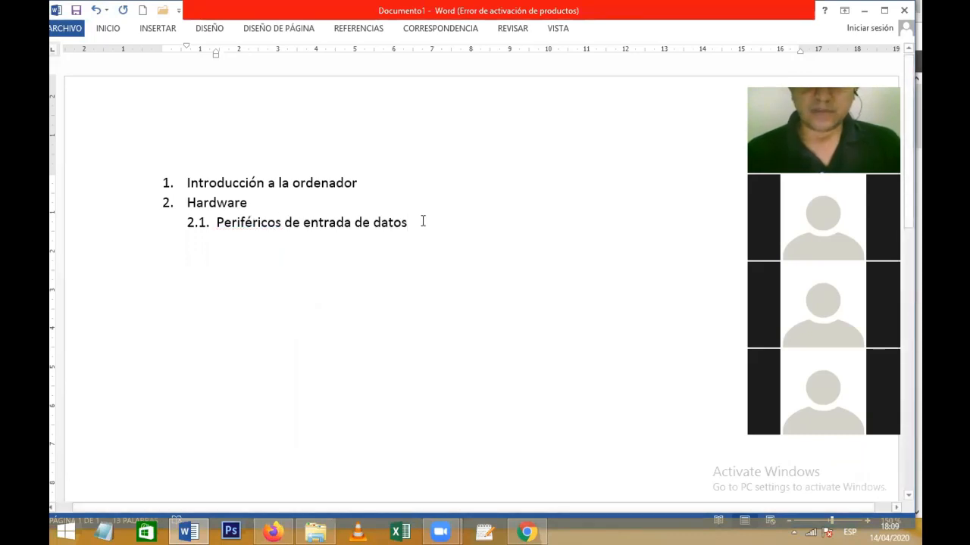
Enter "Mouse", "Teclado" and "Scanner" as third-level items under "Periféricos de entrada de datos"
key(Return)
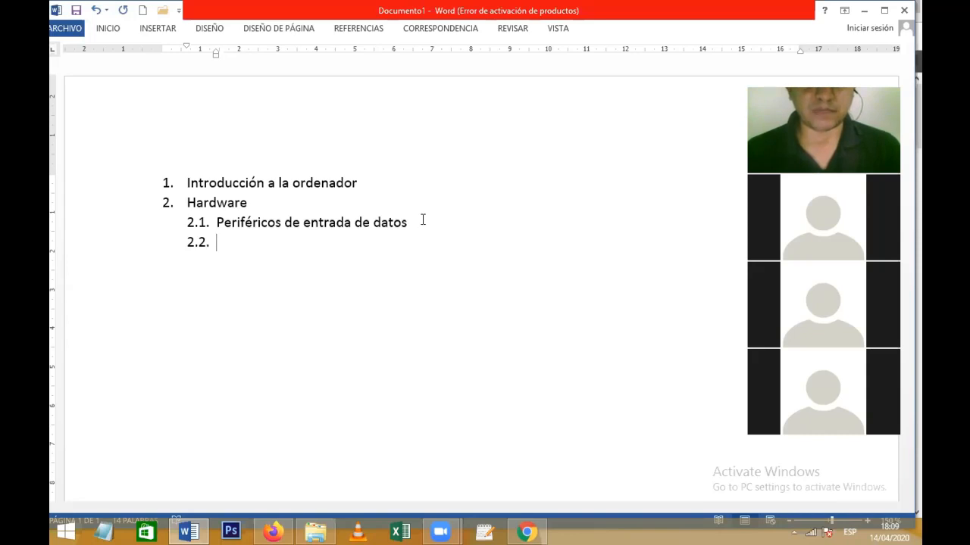
key(Tab)
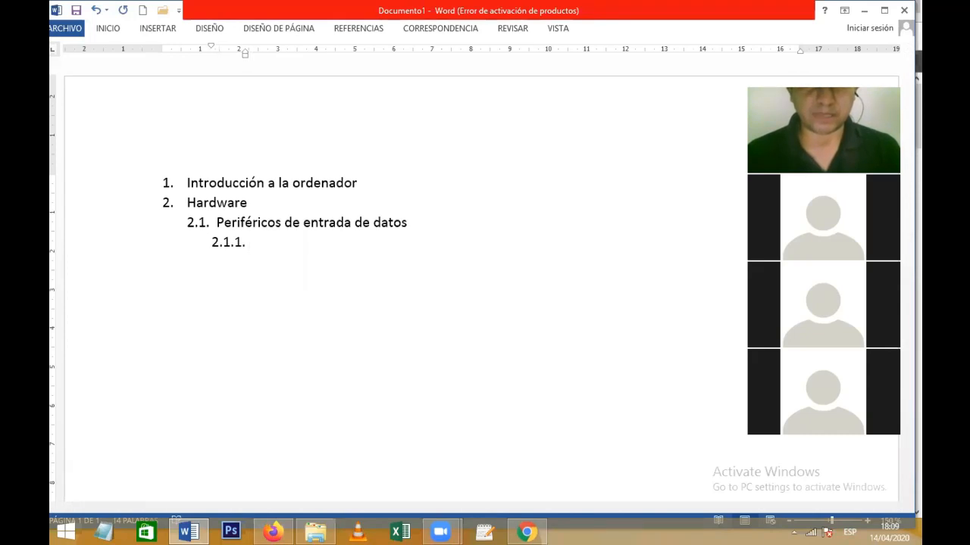
text(M)
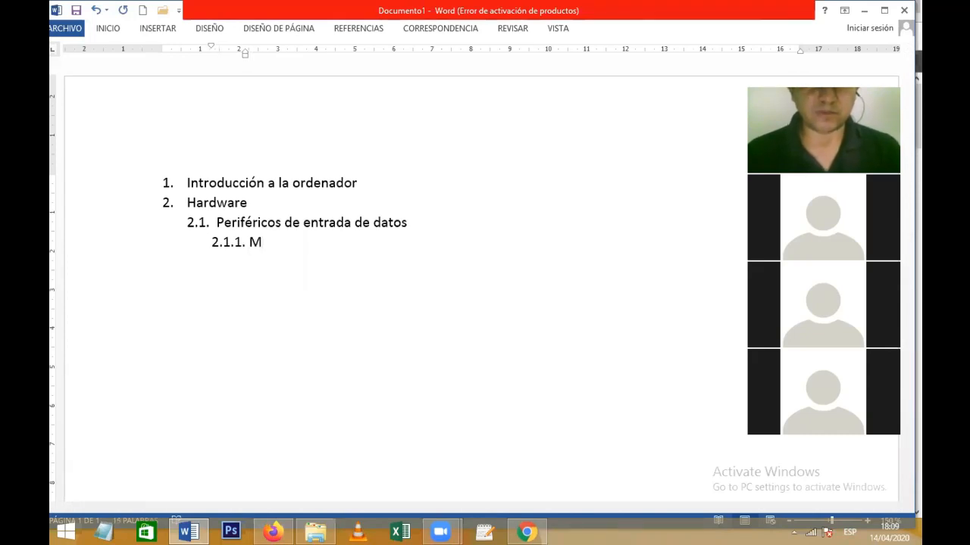
text(ouse)
key(Return)
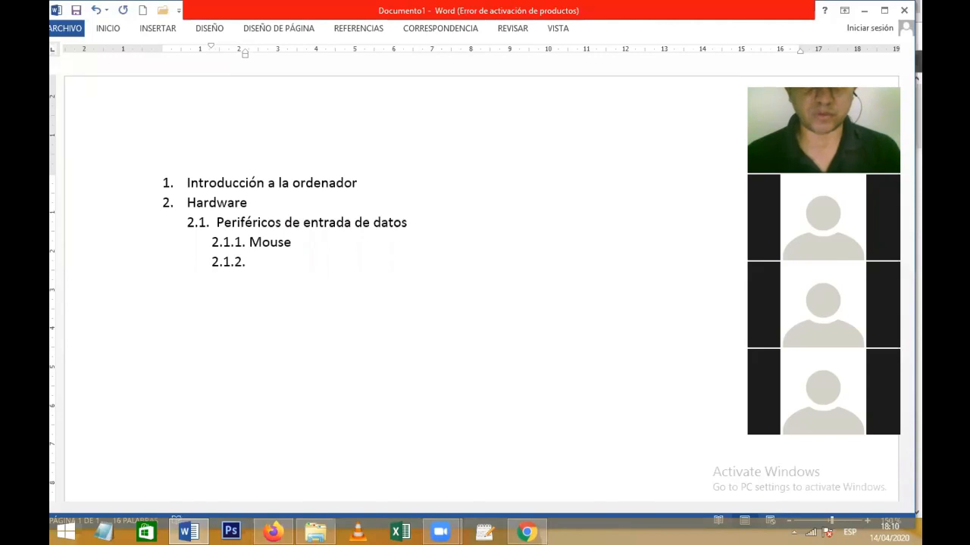
text(T)
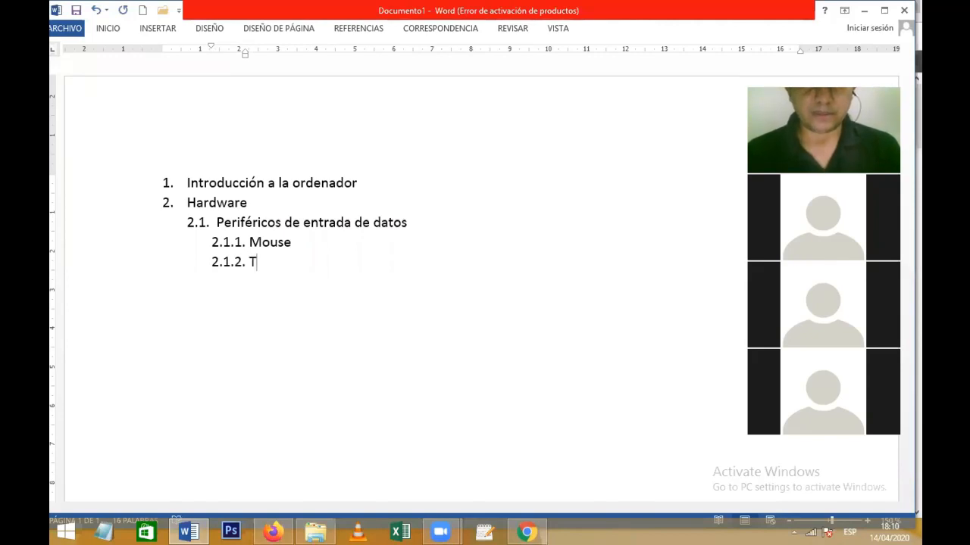
text(eclado)
key(Return)
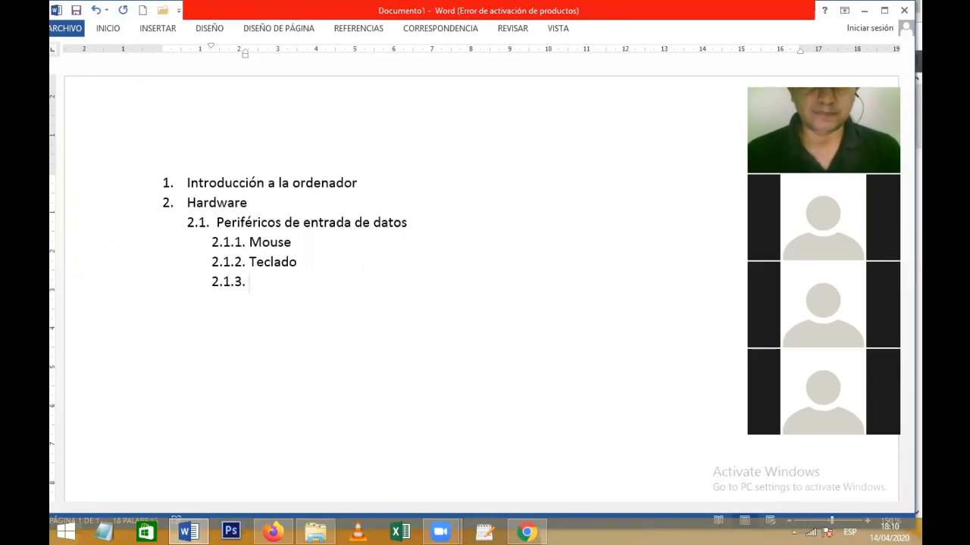
text(Scane)
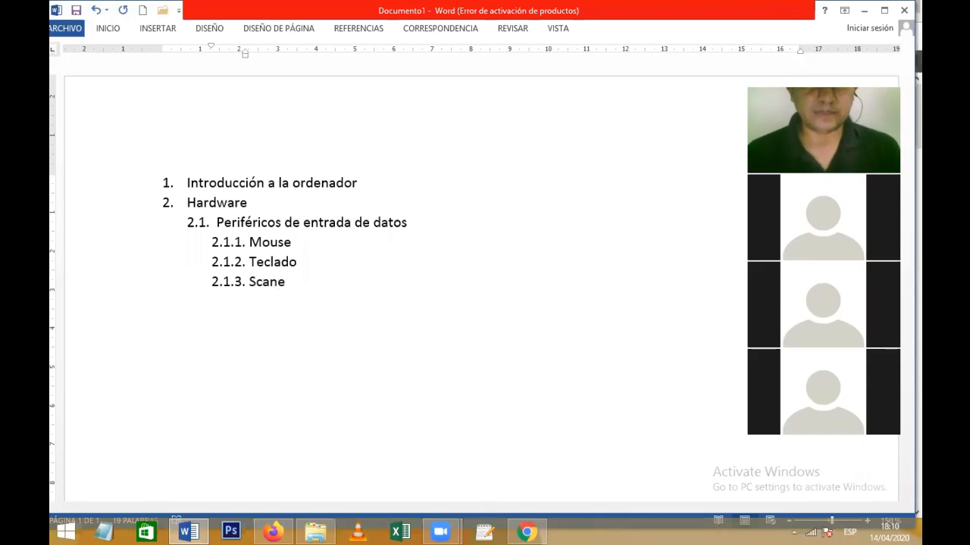
key(BackSpace)
text(ner)
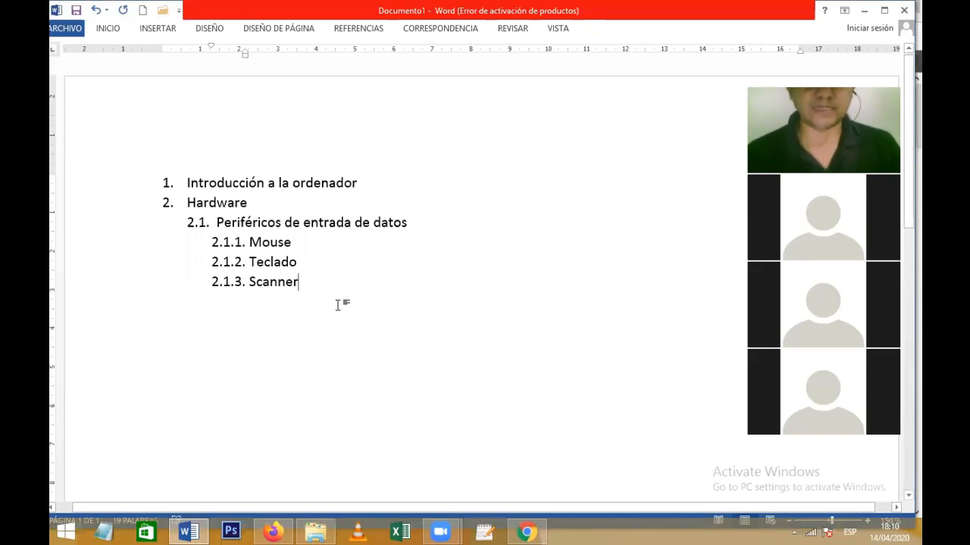
Return to the second list level after "Scanner" and enter "Unidad Central de Proceso" as item 2.2
key(Return)
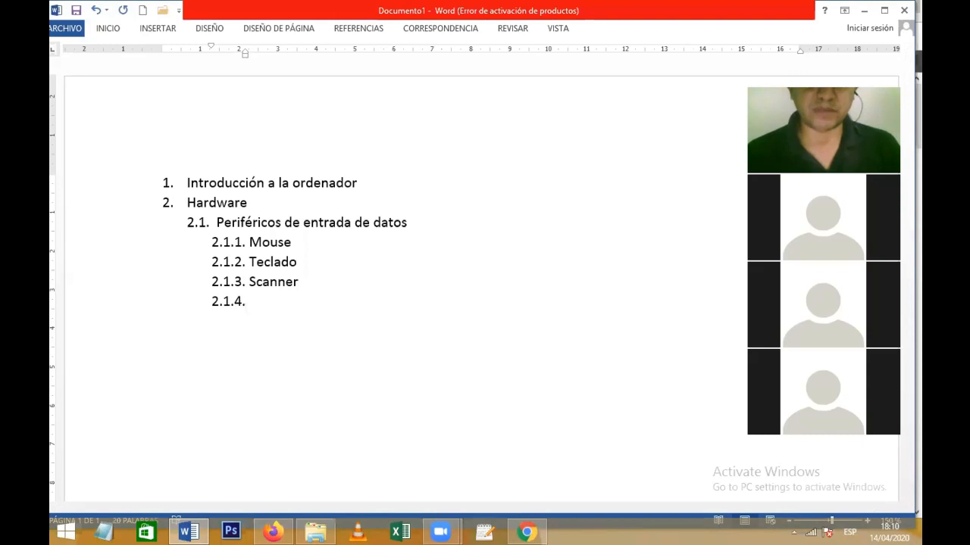
key(shift+Tab)
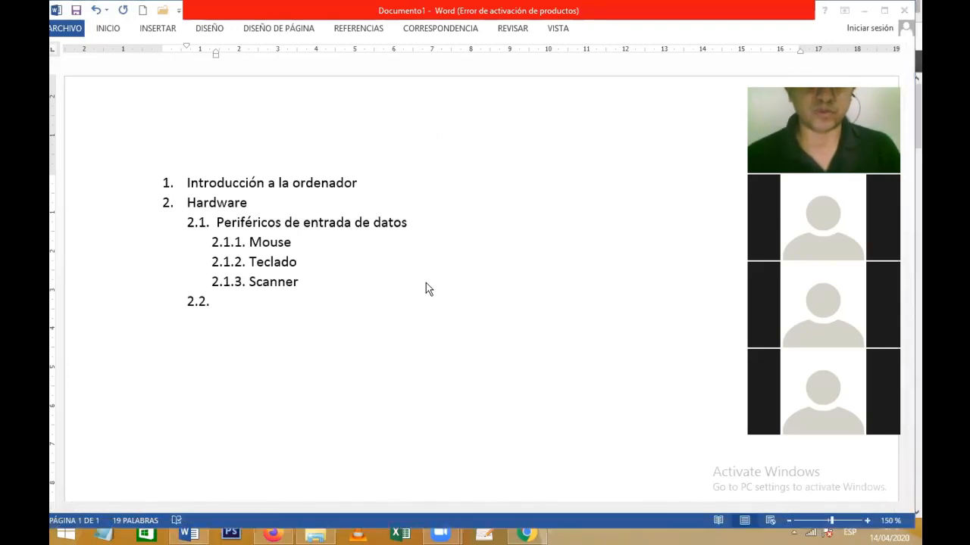
click(242, 301)
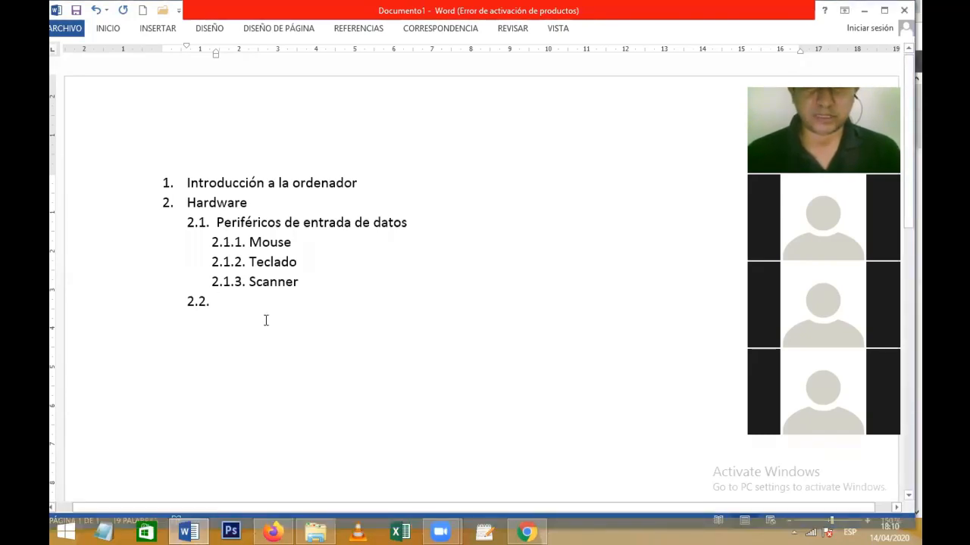
text(Unidad)
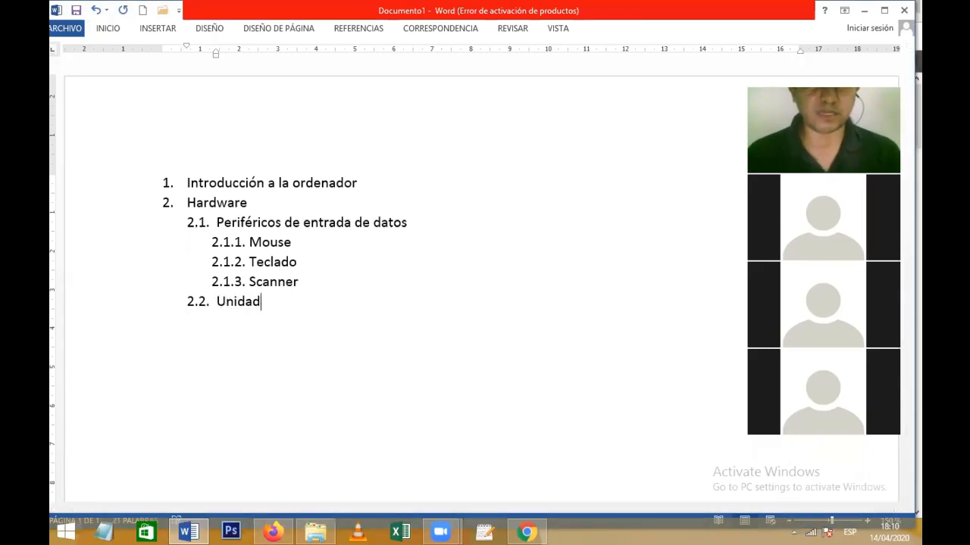
text( Central)
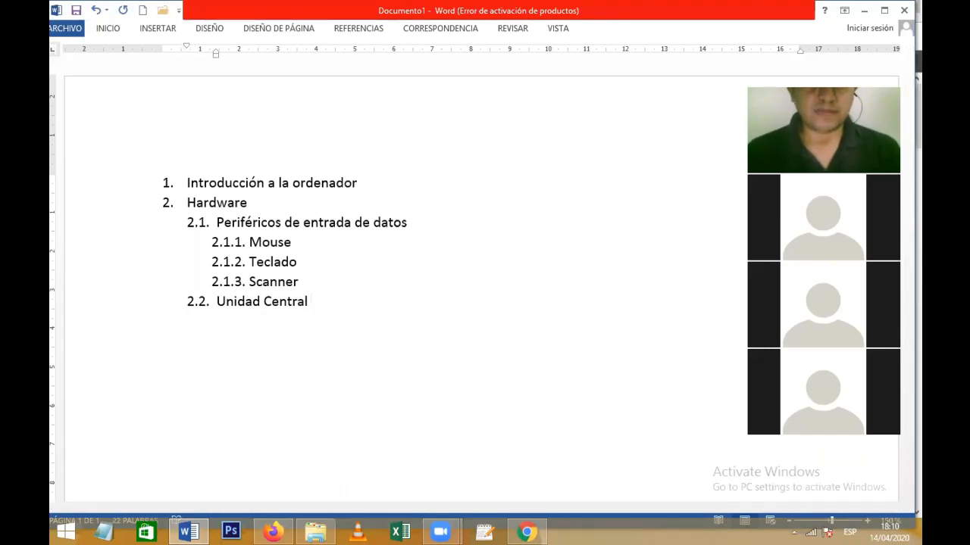
text( d)
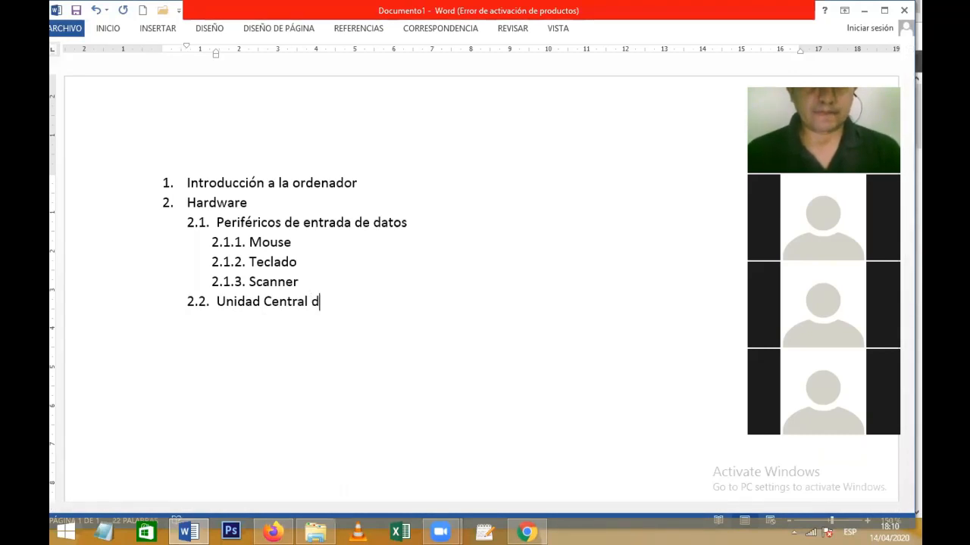
text(e Proceso)
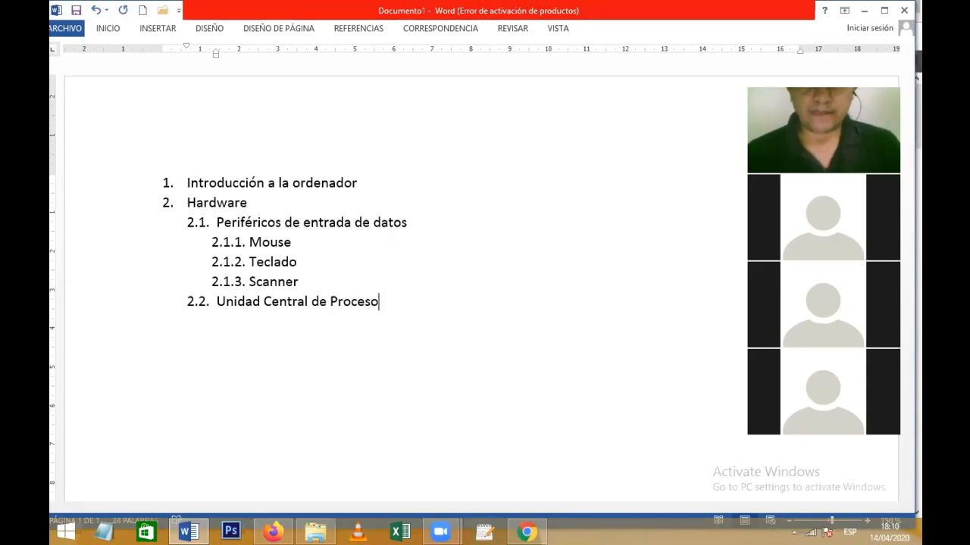
Enter "ALU" as the first third-level item under "Unidad Central de Proceso" and start another item at the same level
key(Return)
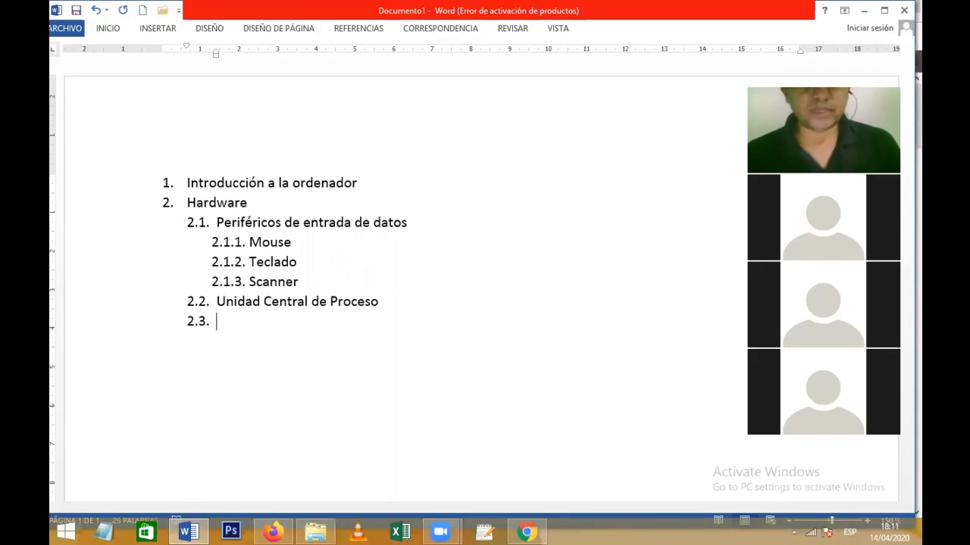
key(Tab)
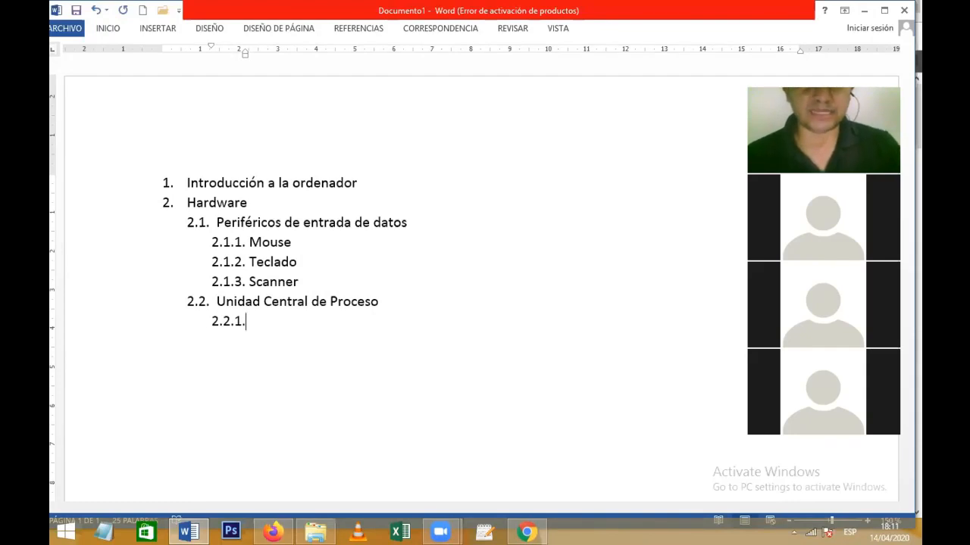
text(ALU)
key(Return)
key(Tab)
key(shift+Tab)
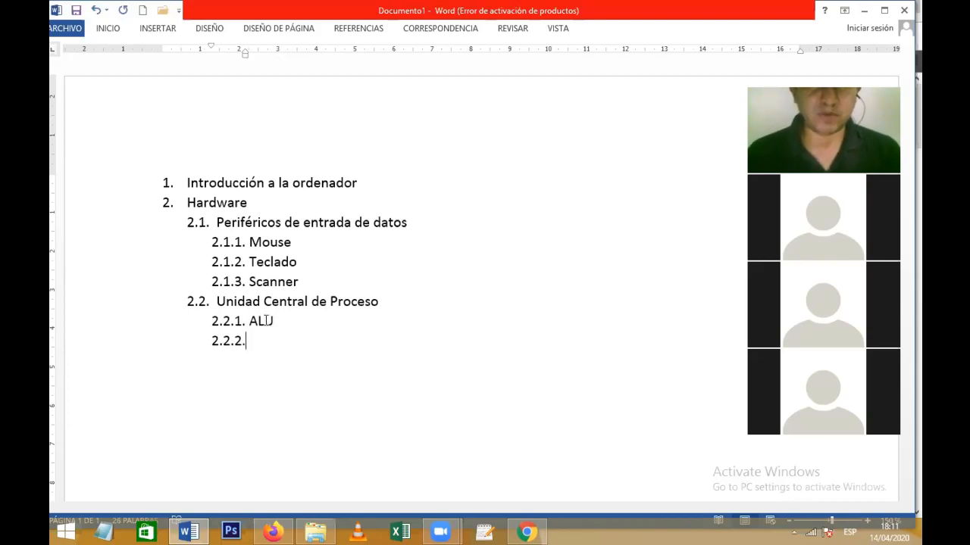
Enter "Memorias" and "Unidad de control" as the third-level items following "ALU"
text(Mempori)
key(BackSpace)
key(BackSpace)
key(BackSpace)
key(BackSpace)
text(orias)
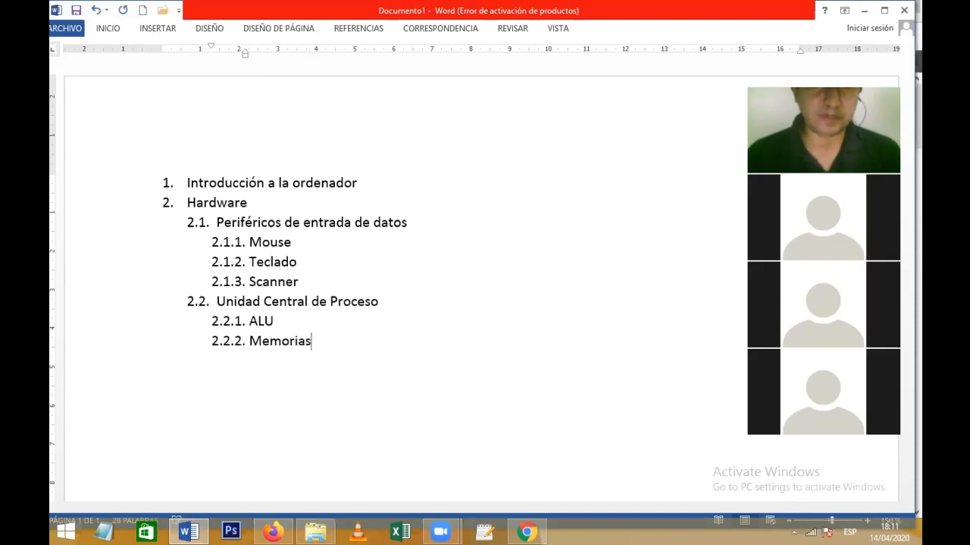
key(Return)
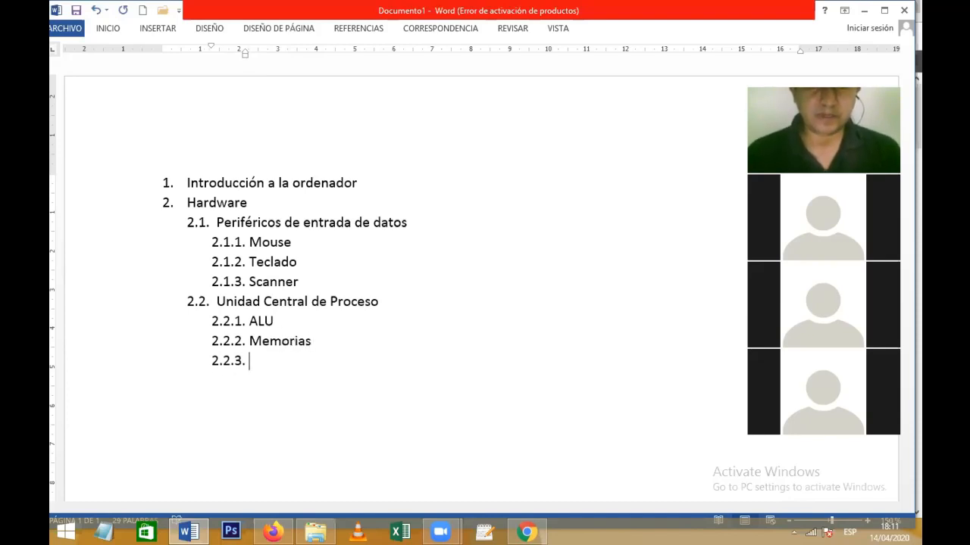
text(Uni)
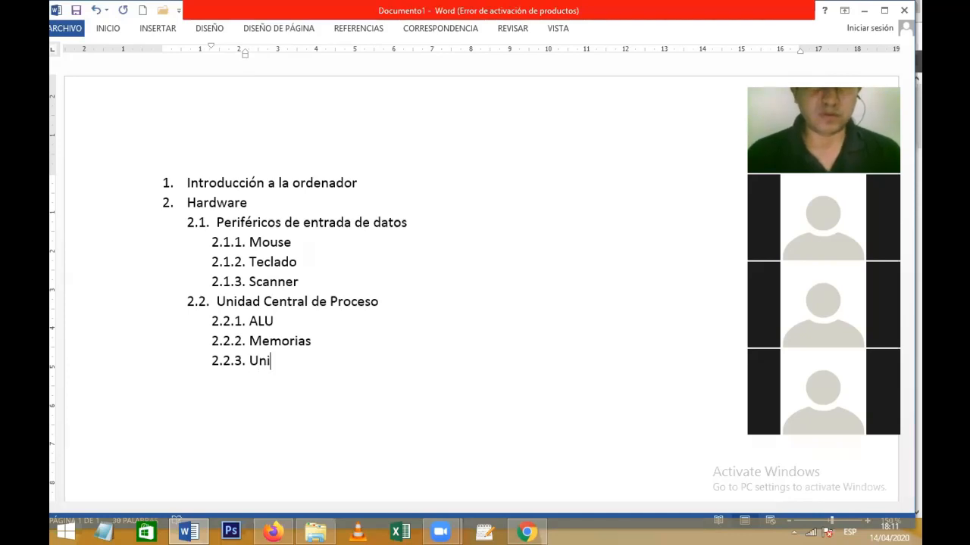
text(dad de control)
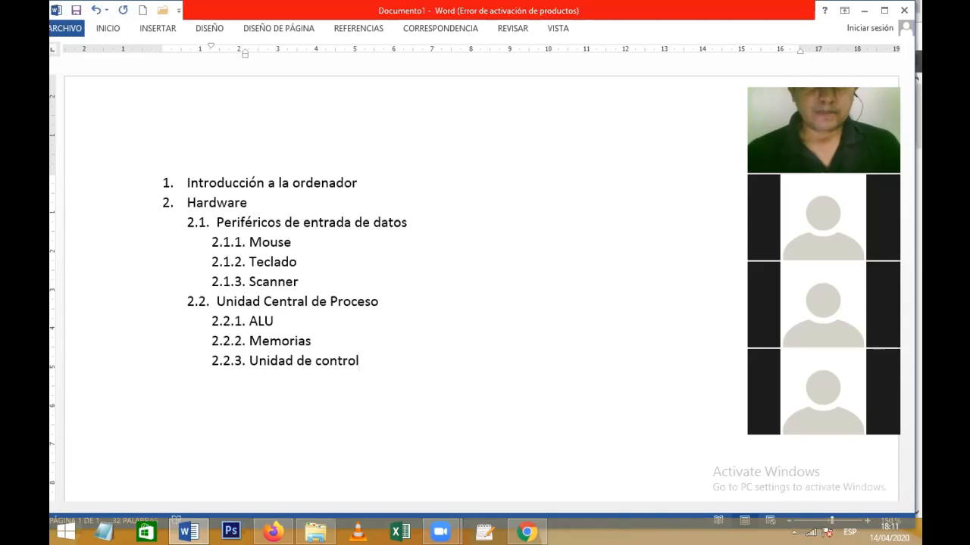
Return to the second list level after "Unidad de control" and enter "Periféricos de salida de datos" as item 2.3
key(Return)
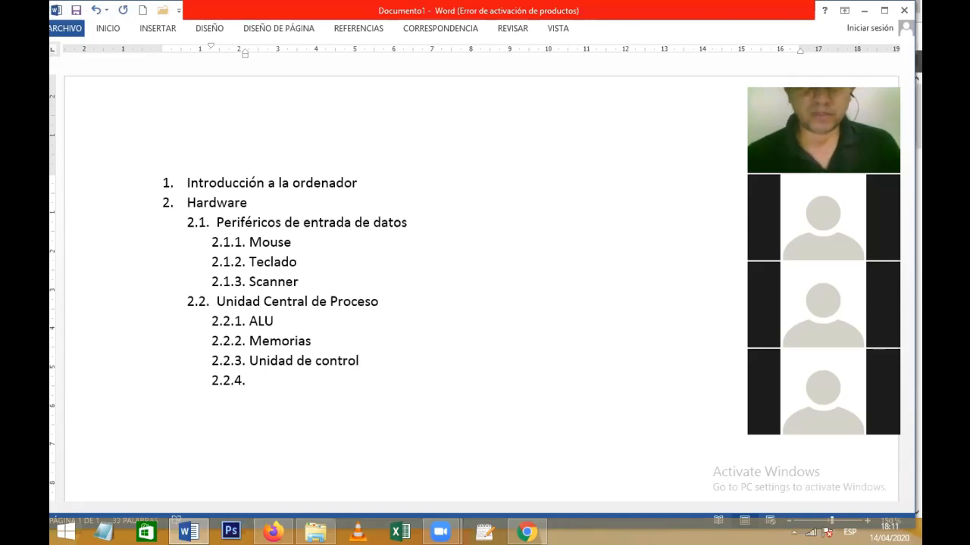
key(shift+Tab)
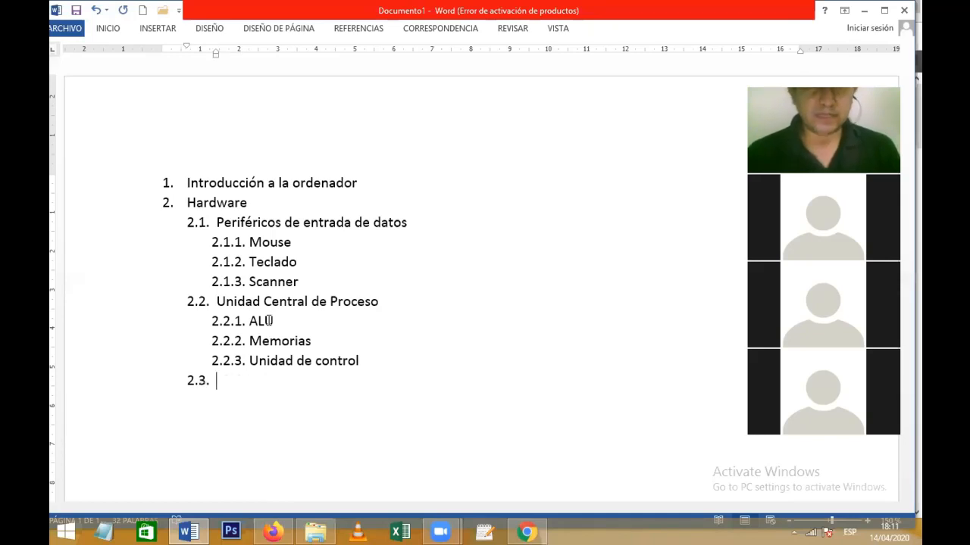
text(Peri)
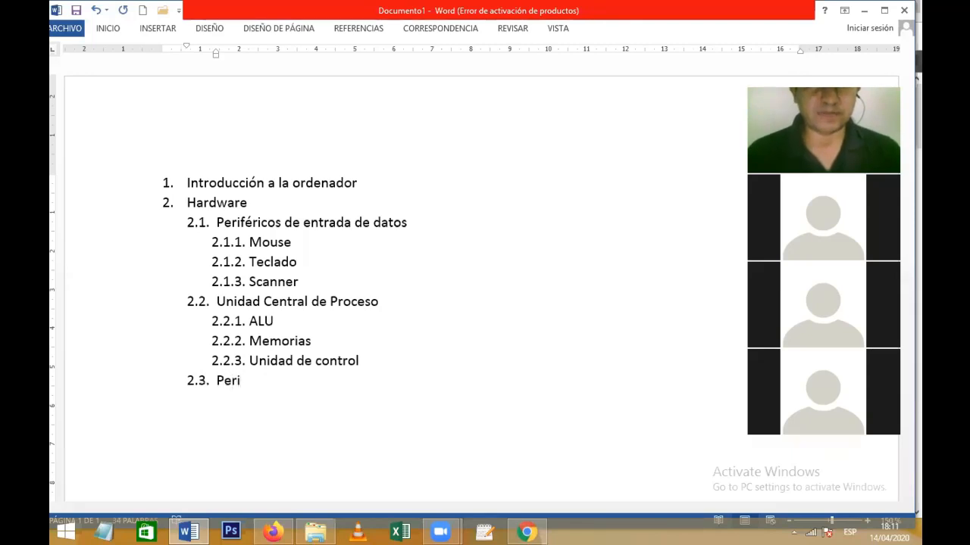
text(fe)
key(BackSpace)
text(éricos de salida de datos)
Enter "Pantalla" and "Impresora" as the third-level items under "Periféricos de salida de datos"
key(Return)
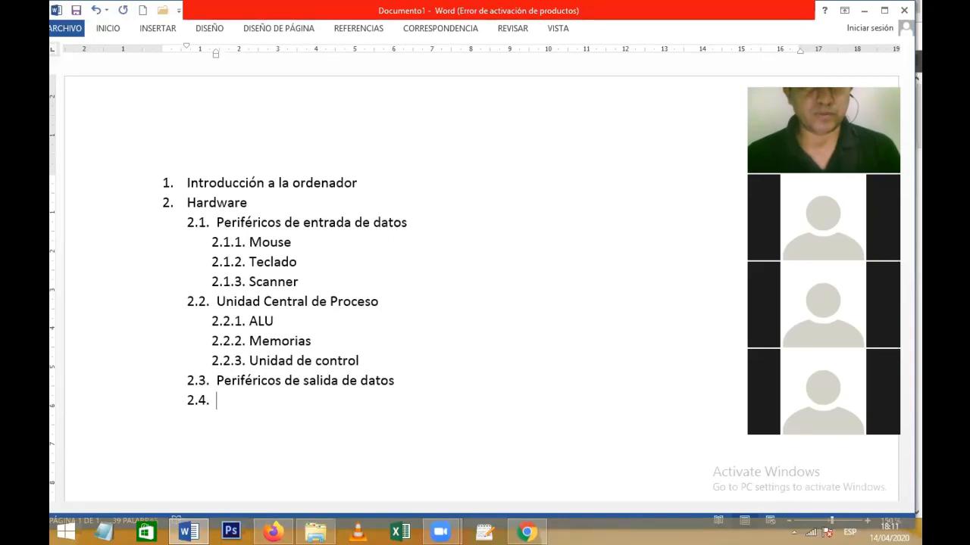
key(Tab)
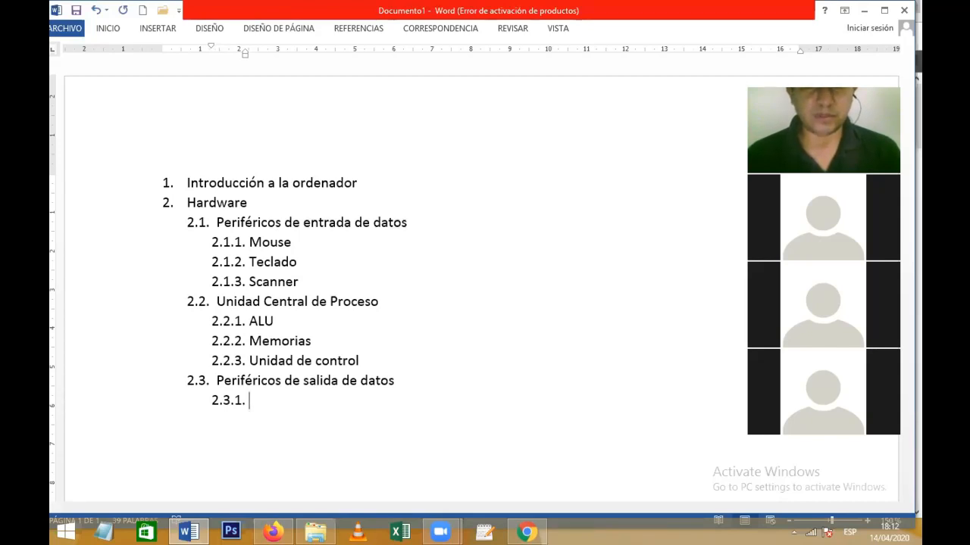
text(Panto)
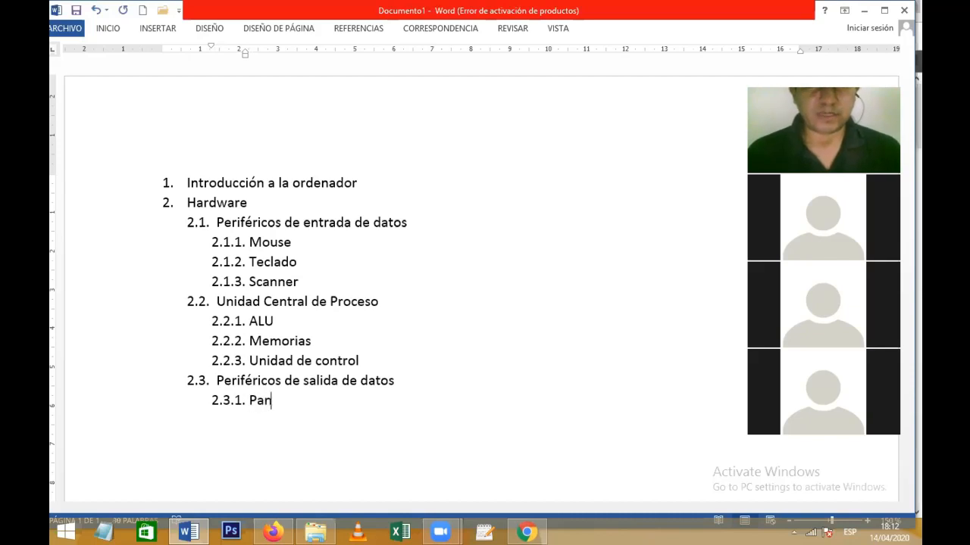
key(BackSpace)
text(alla)
key(Return)
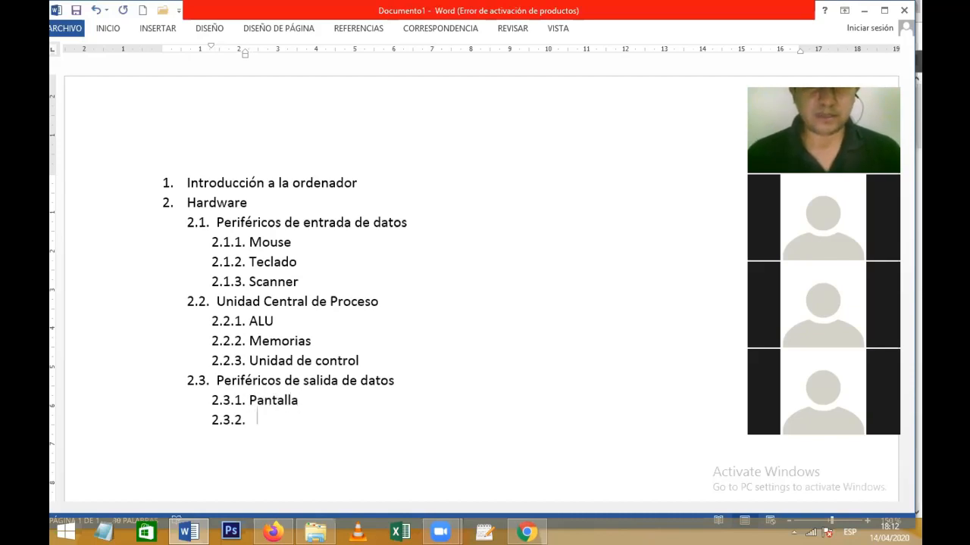
text(Impre)
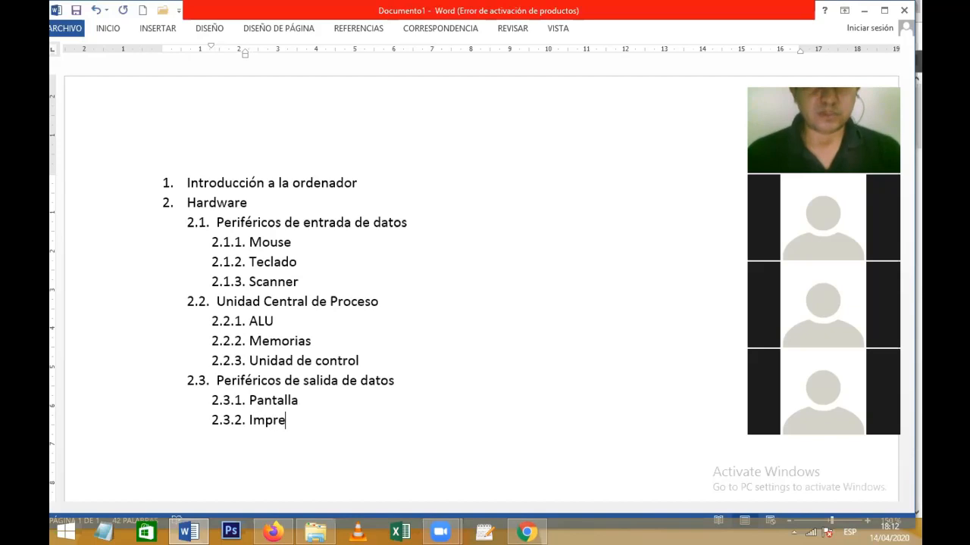
text(sora)
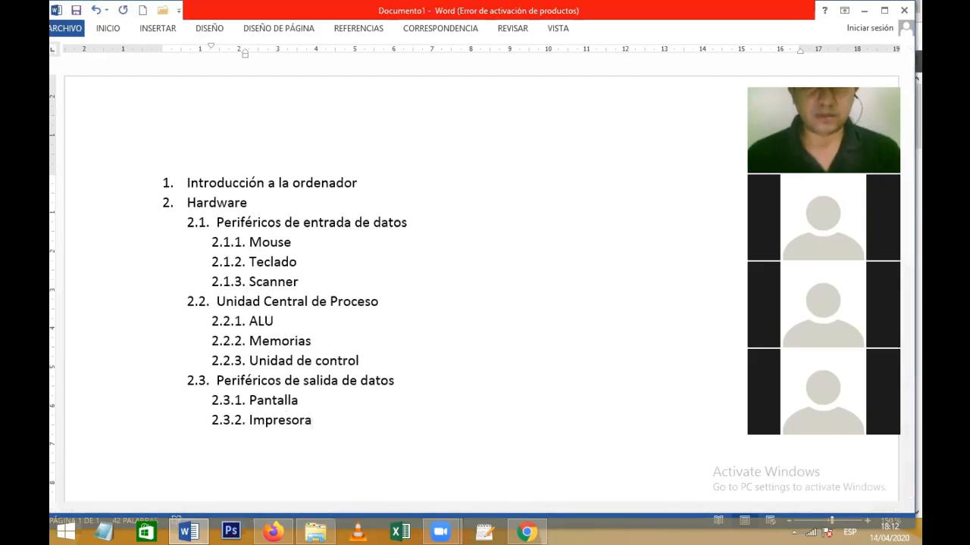
End the numbered list after "Impresora" and add several blank lines below it
key(Return)
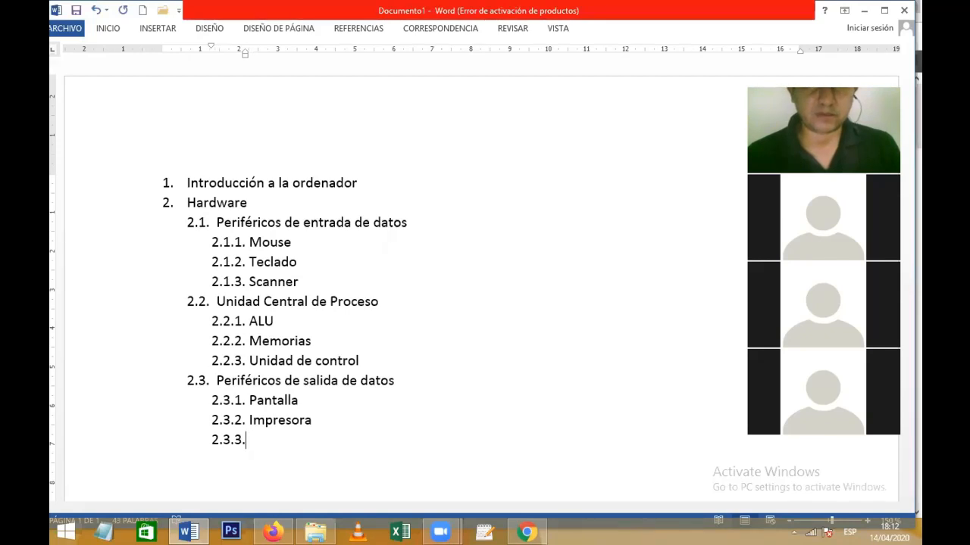
key(Return)
key(Return)
key(Return)
key(Return)
key(Return)
key(Return)
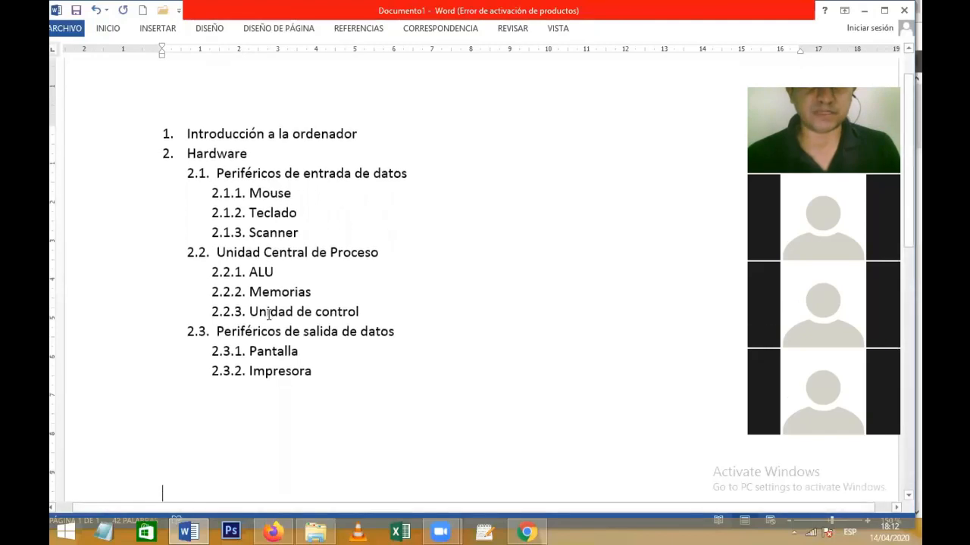
Resume the list after "Impresora", enter "Software" as first-level item 3 and start another item at that level
click(314, 371)
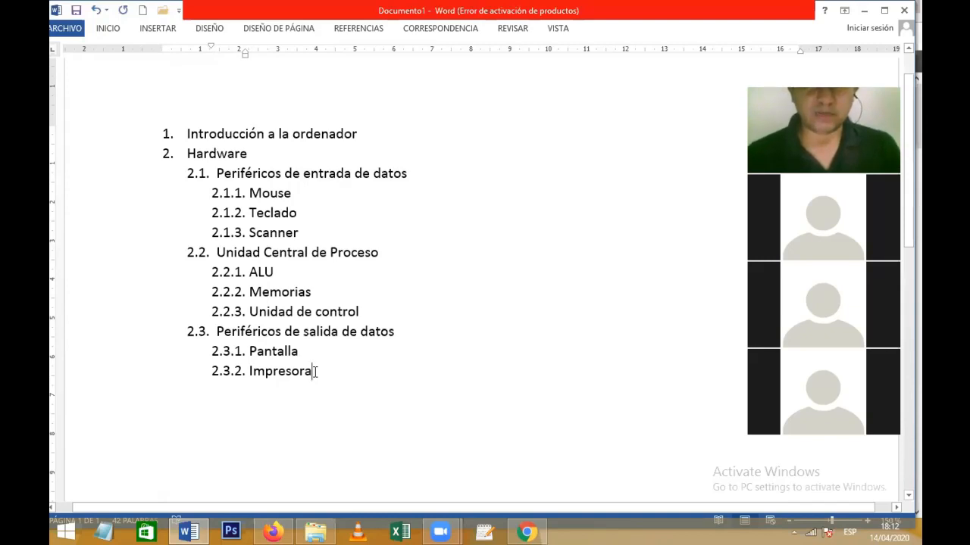
key(Return)
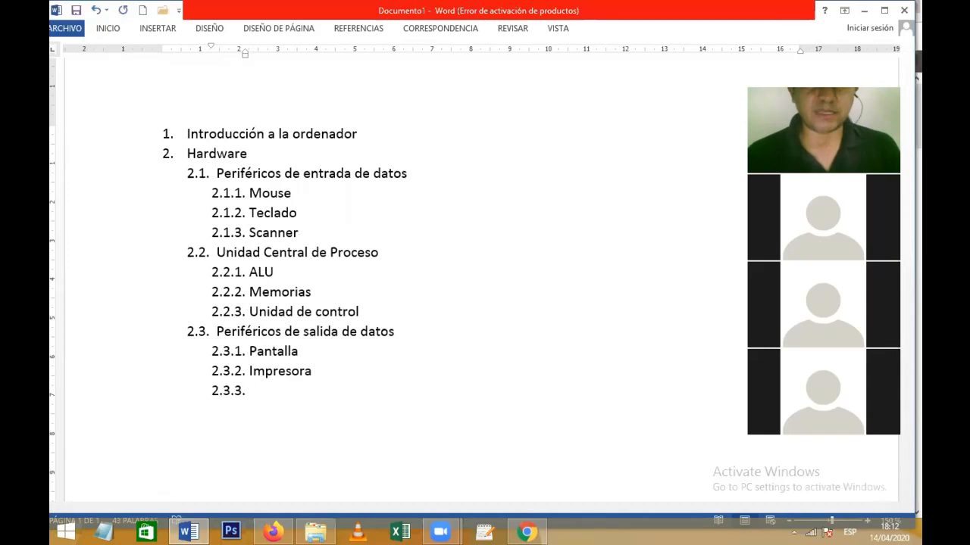
key(shift+Tab)
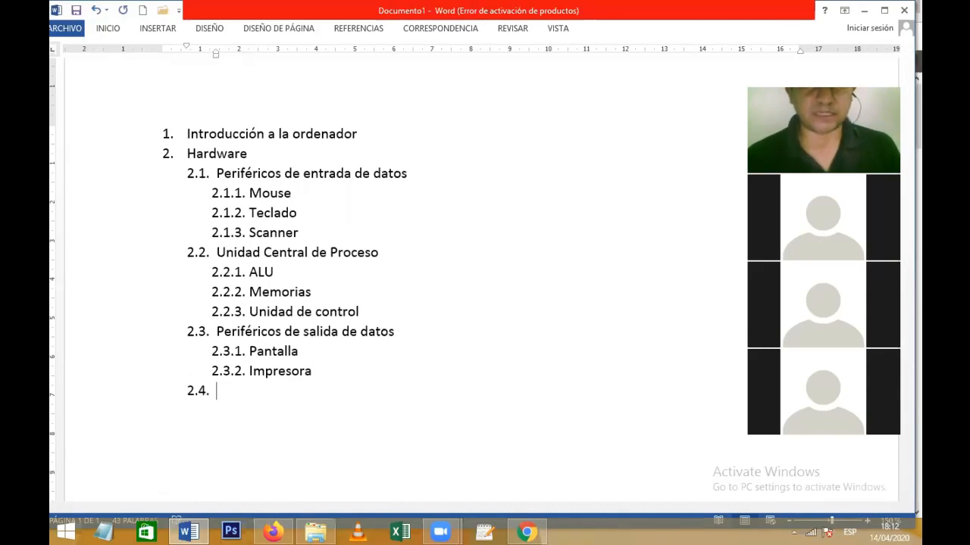
key(shift+Tab)
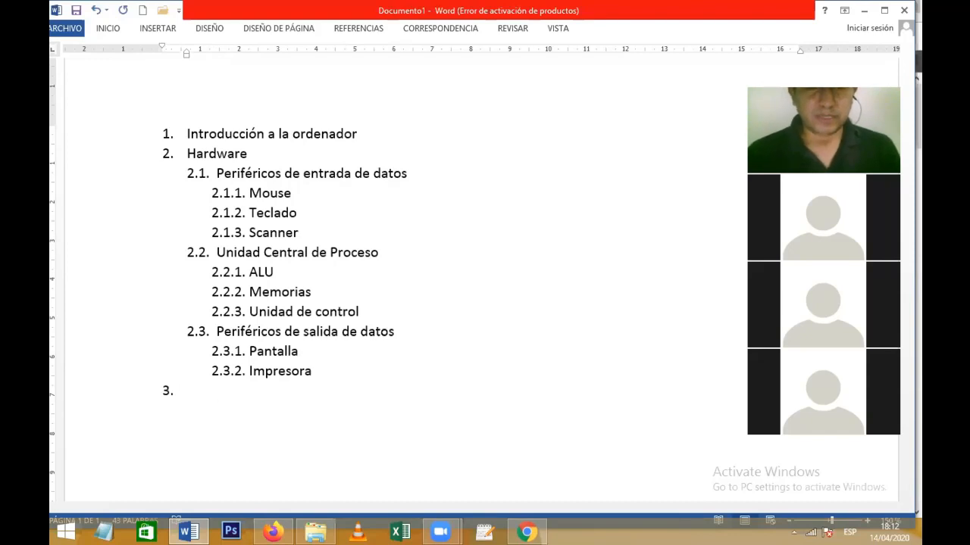
text(S)
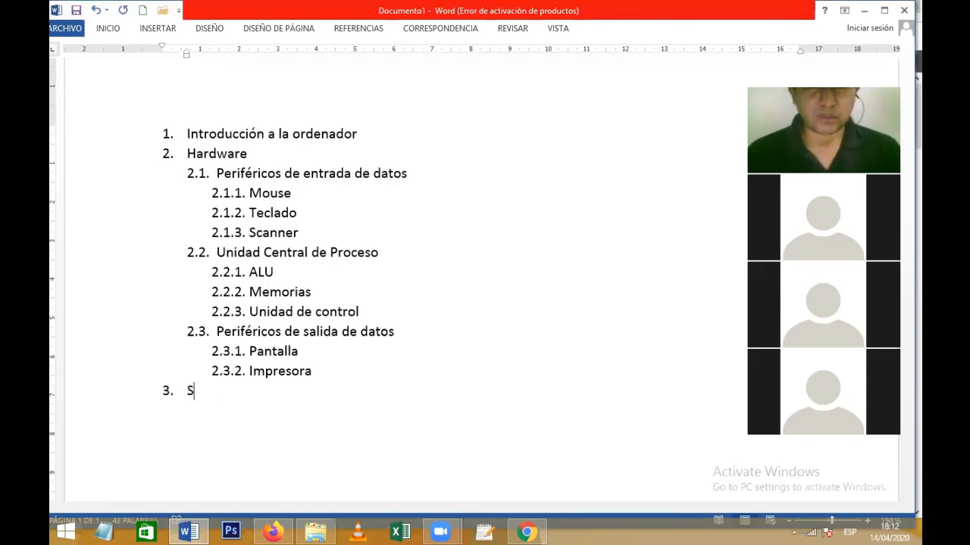
text(oftware)
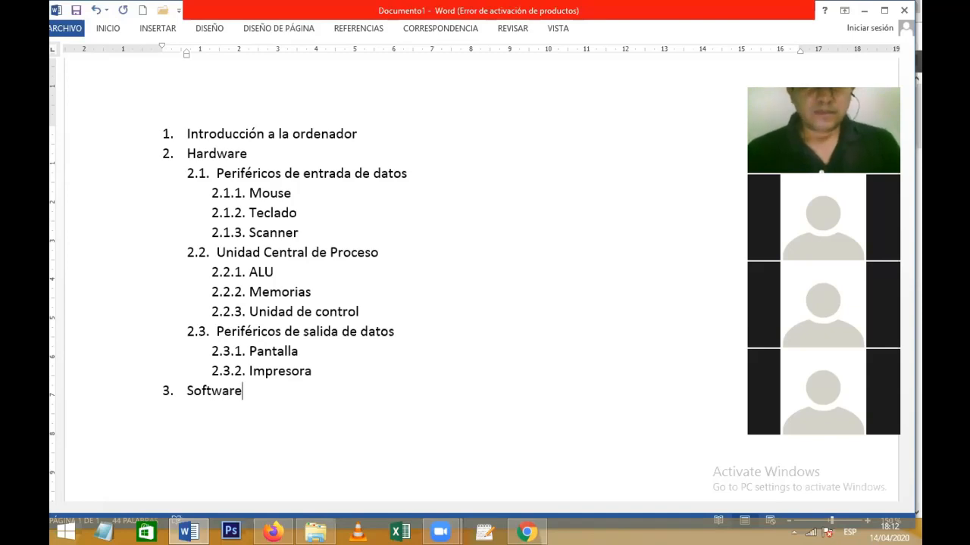
key(Return)
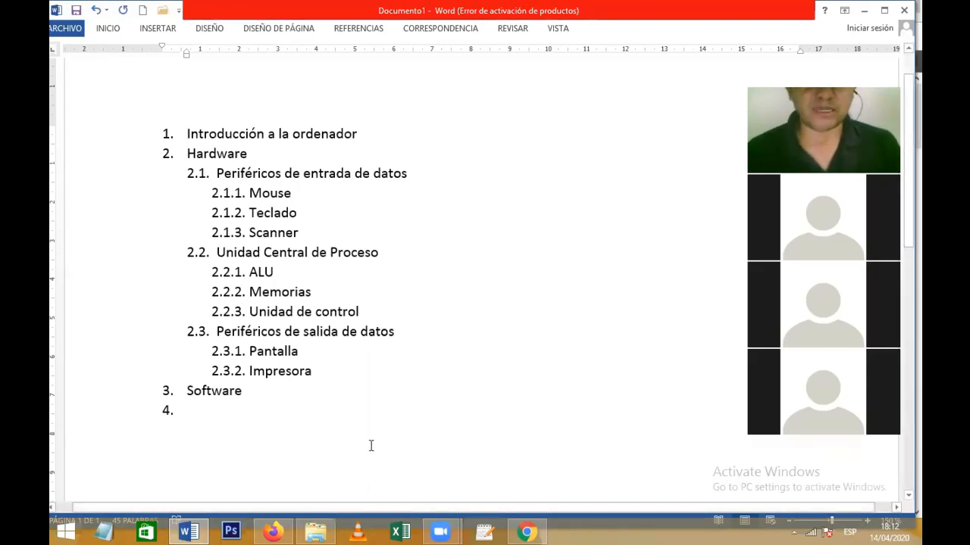
Show the multilevel list library for the current list and close it without choosing a format
click(114, 30)
click(402, 52)
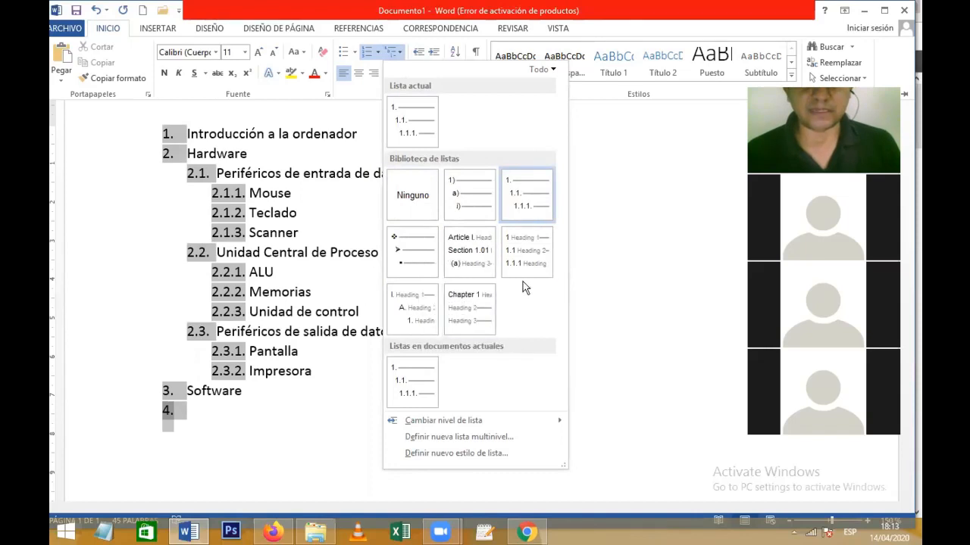
click(603, 284)
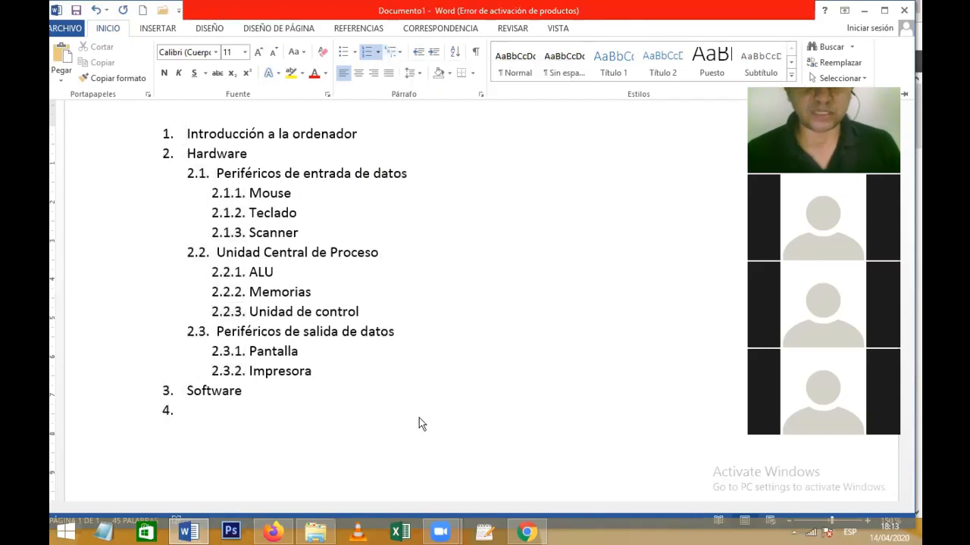
Switch to Firefox, view the practice file Practica2-d-Hito3.pdf from the Informática course and return to the course page's activity list
click(273, 531)
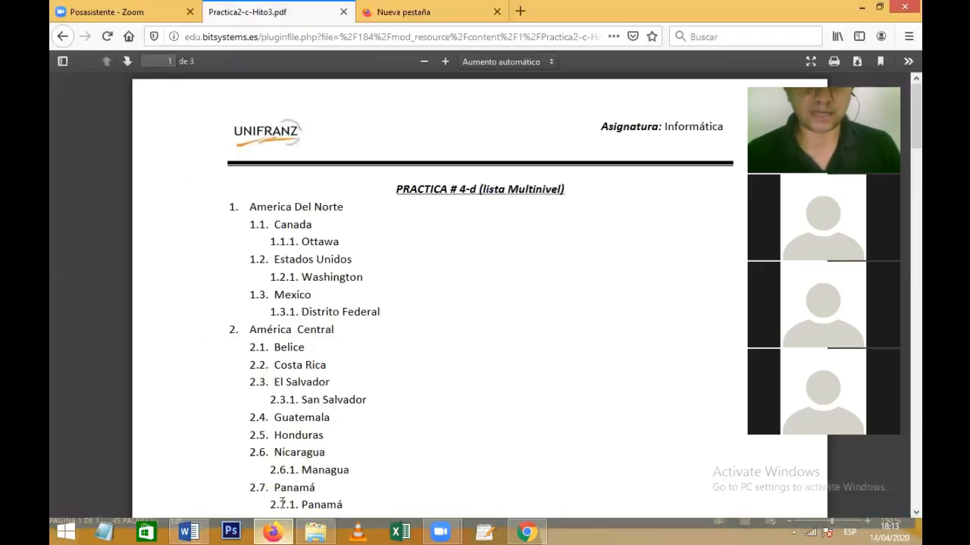
click(107, 36)
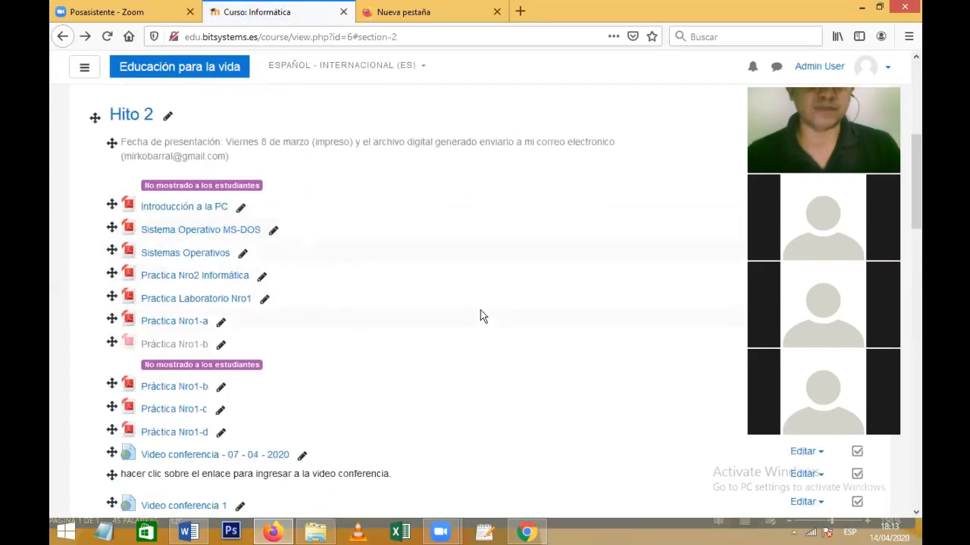
scroll(909, 250, down, 5)
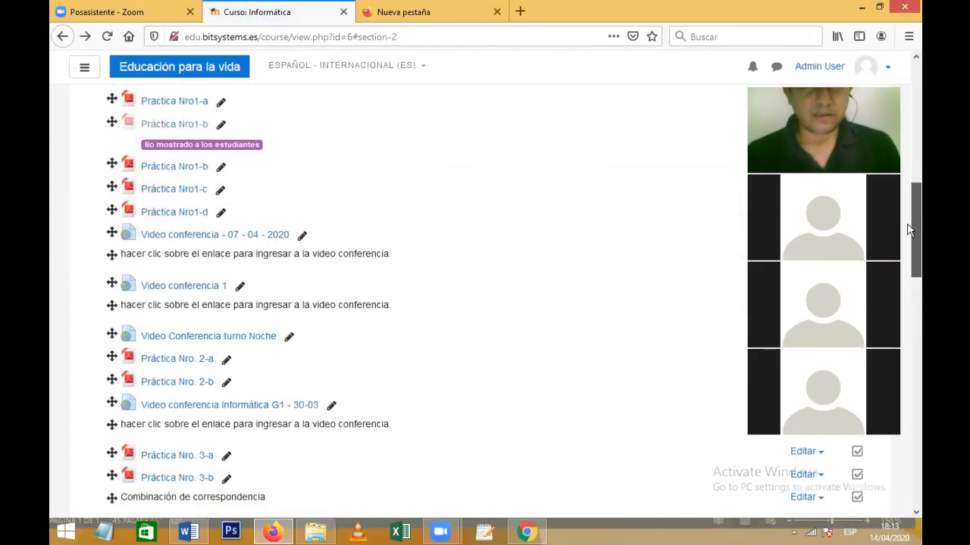
scroll(909, 250, down, 1)
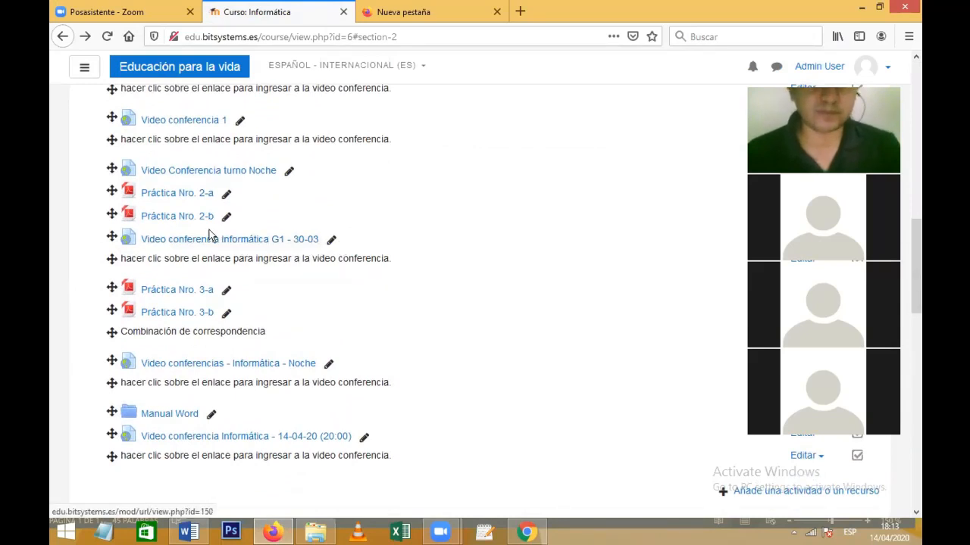
click(170, 220)
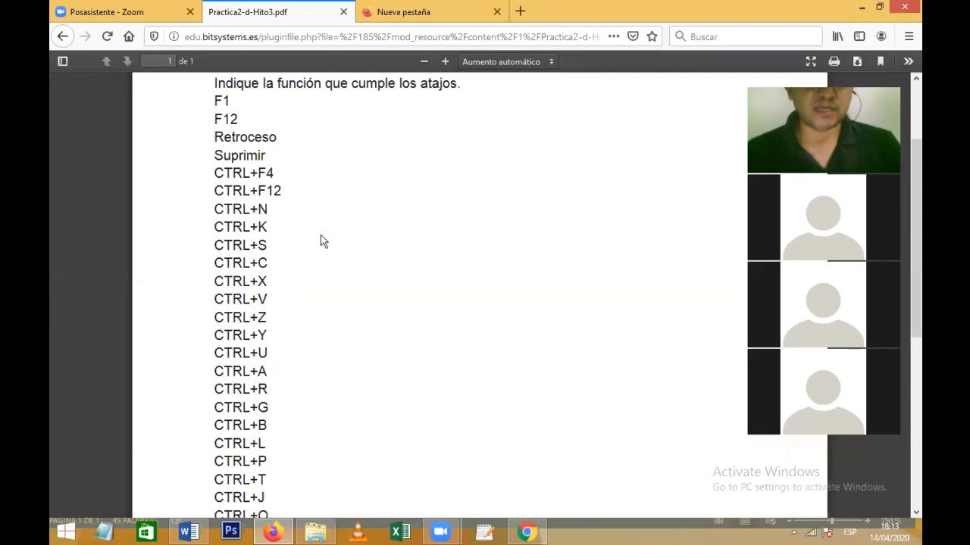
click(60, 35)
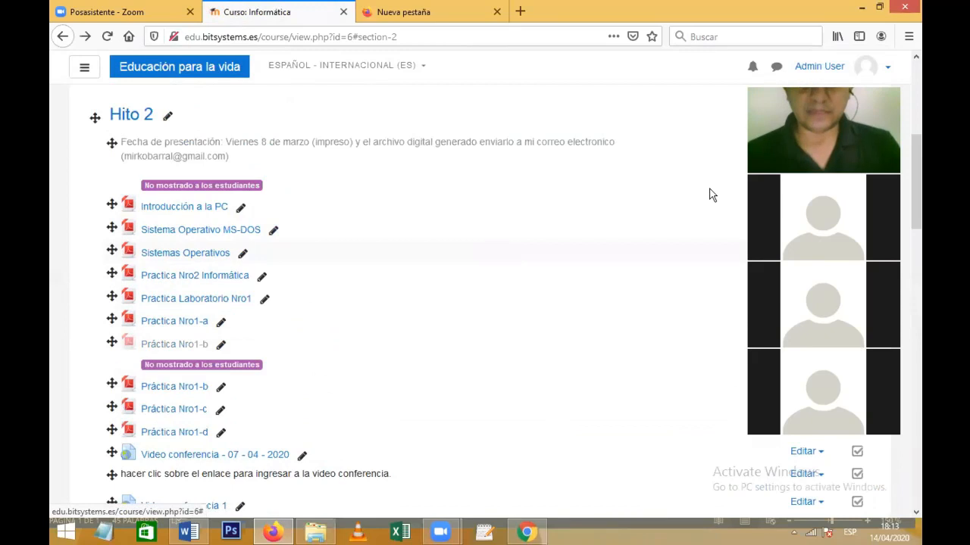
scroll(712, 195, down, 10)
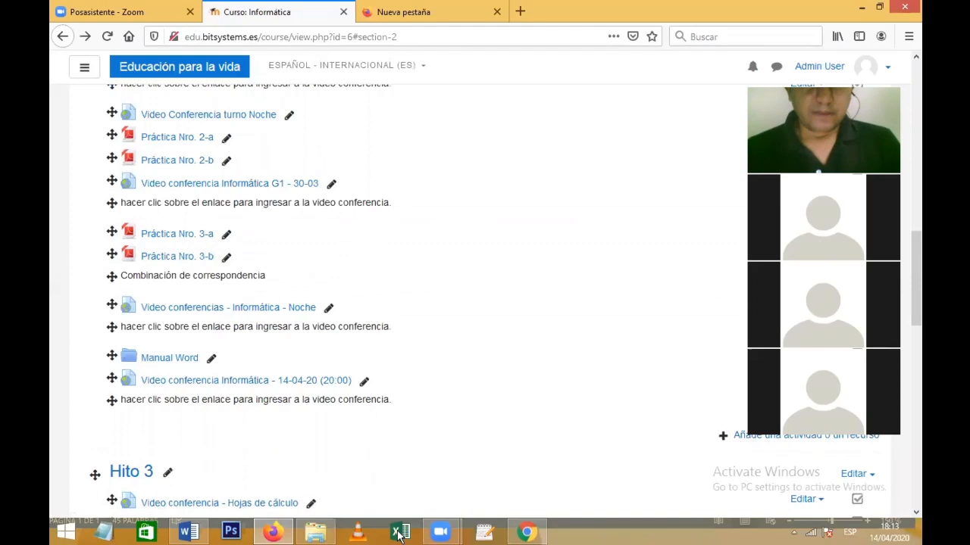
Switch to Word, create a new blank document and insert a table with 5 columns and 5 rows
click(189, 532)
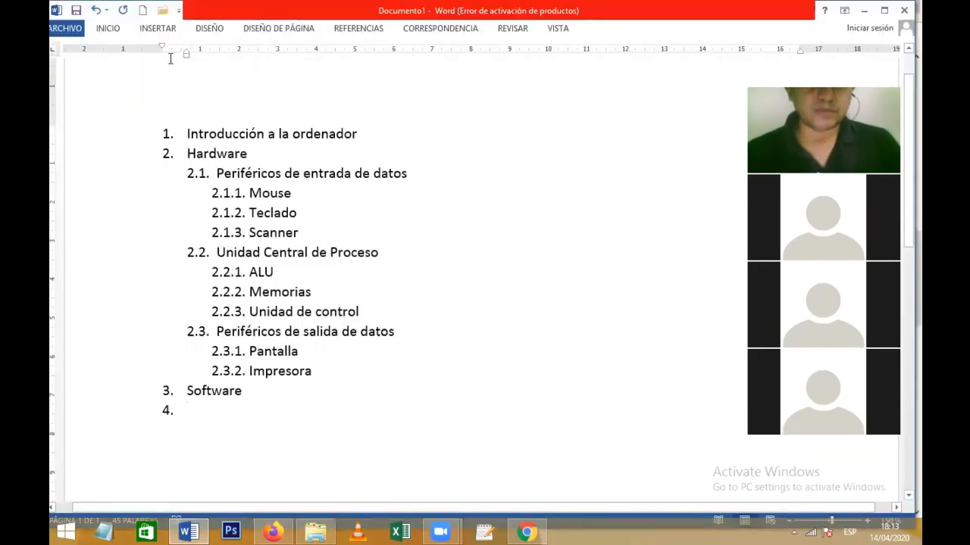
click(143, 10)
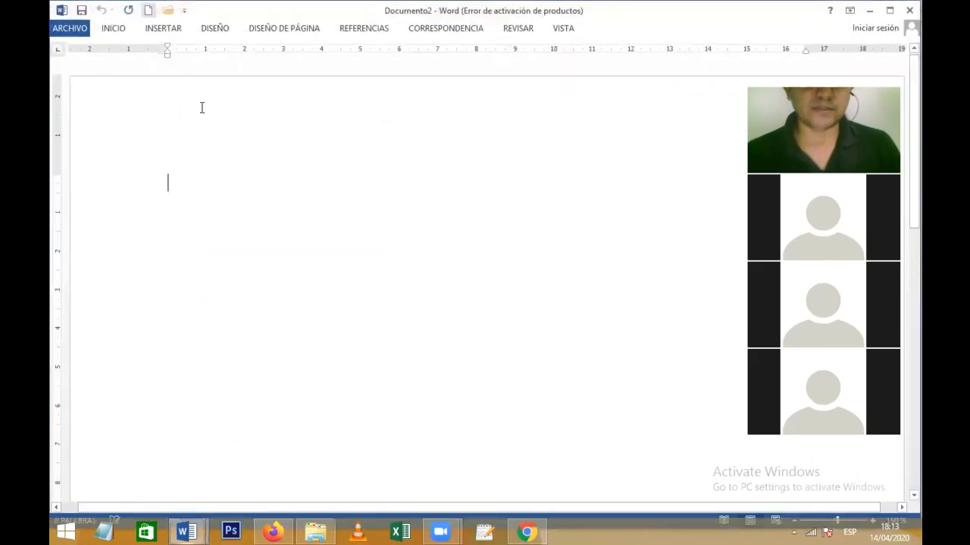
click(181, 32)
click(155, 70)
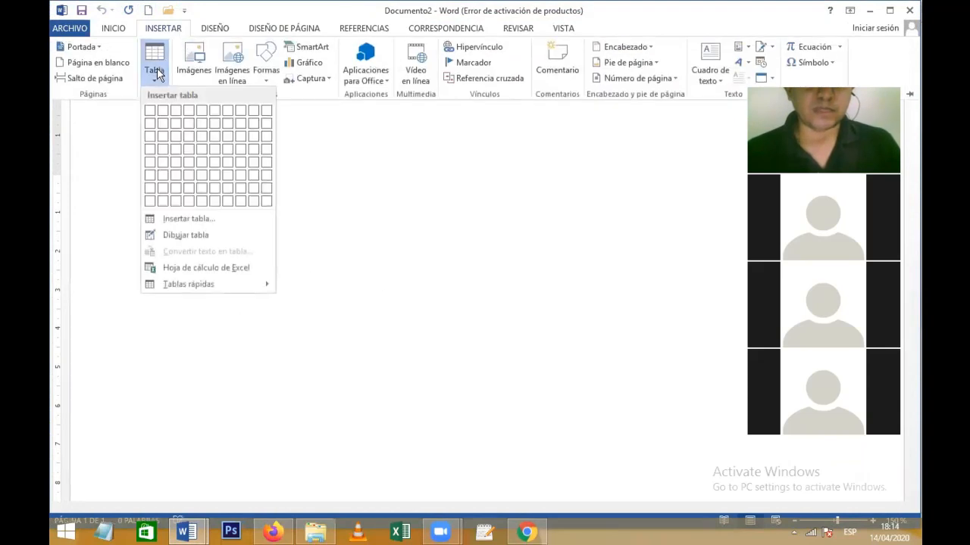
click(187, 220)
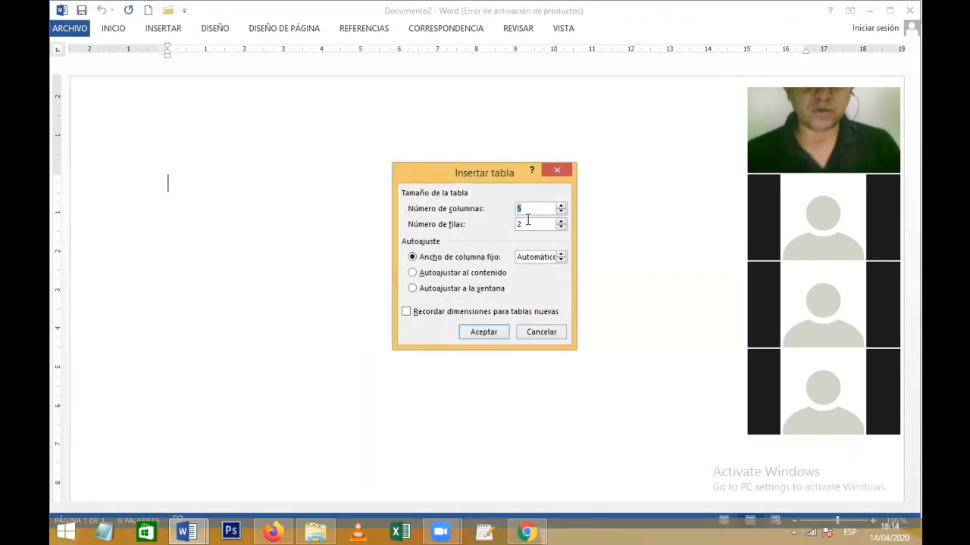
click(561, 221)
click(560, 221)
click(561, 221)
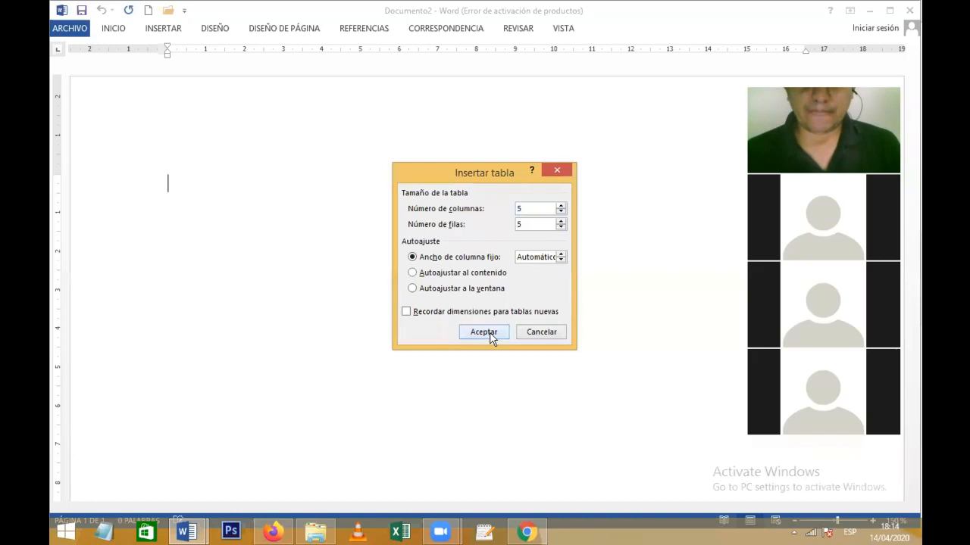
click(493, 333)
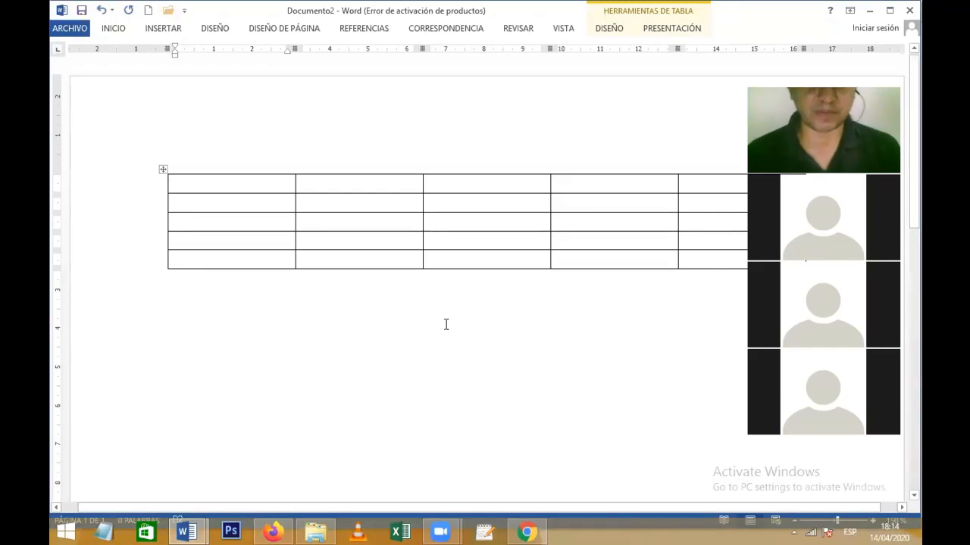
Switch to Firefox and review the practices listed on the Informática course page
click(271, 532)
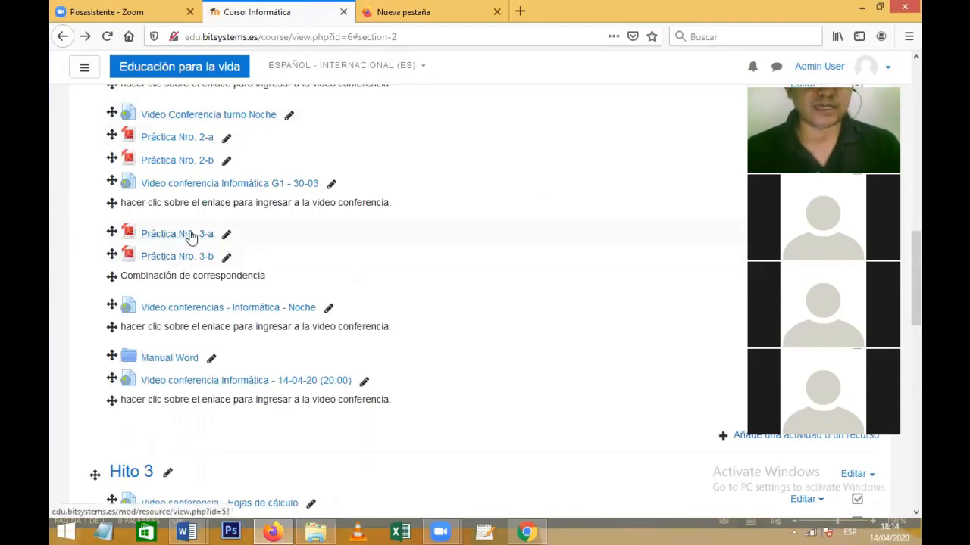
mouse_move(528, 534)
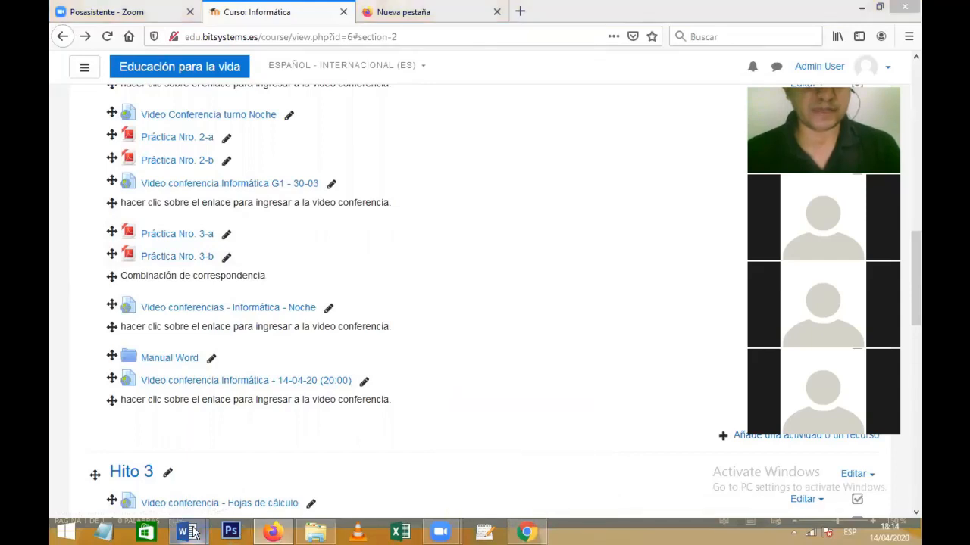
Switch back to the Word document with the table and enter "Nombres" in the first cell of the top row
mouse_move(189, 533)
click(266, 463)
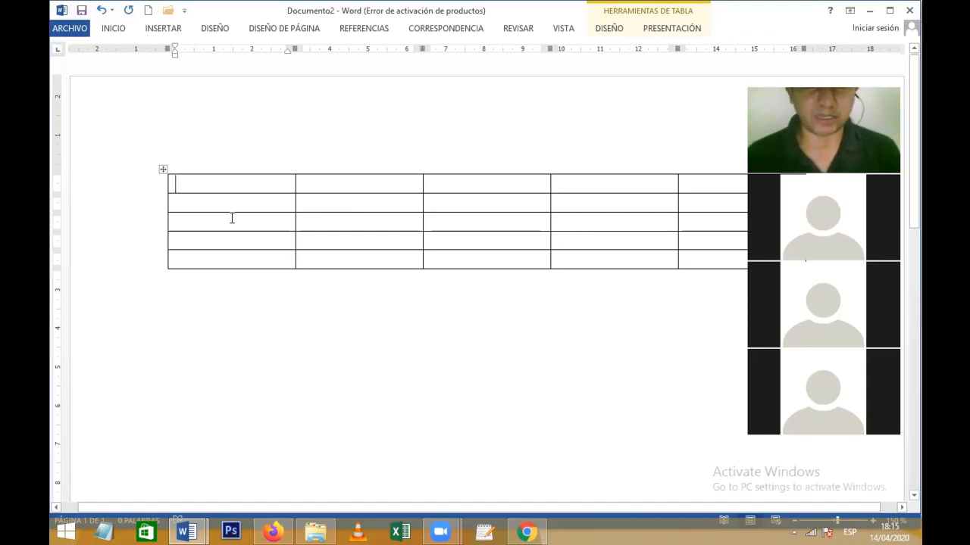
text(N)
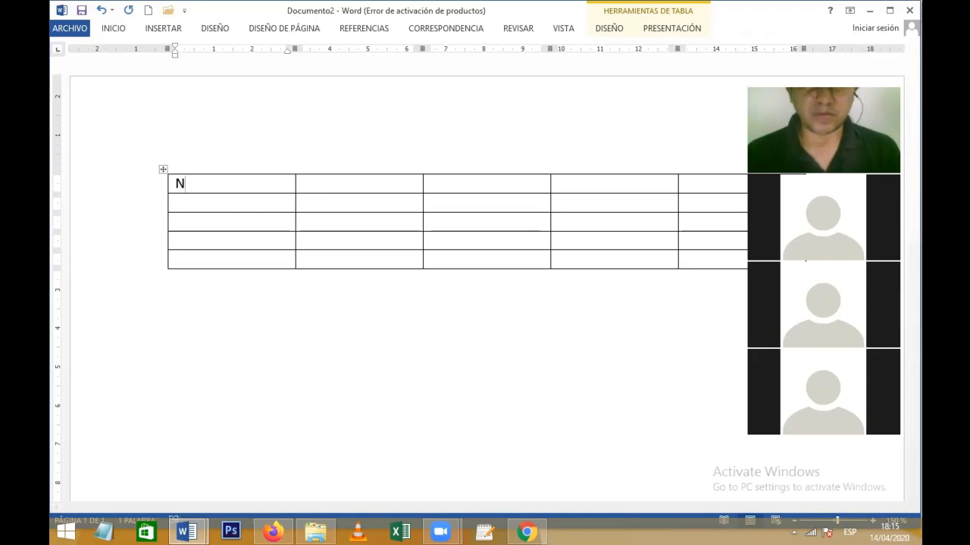
text(ombres)
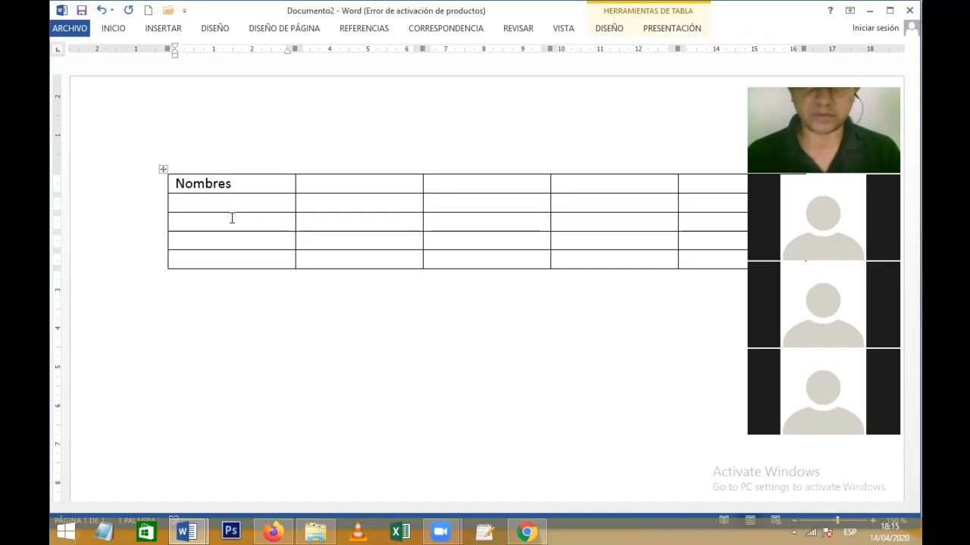
Enter the headings "Apellidos" and "Cargo" in the second and third cells of the table's top row
key(Tab)
text(Ap)
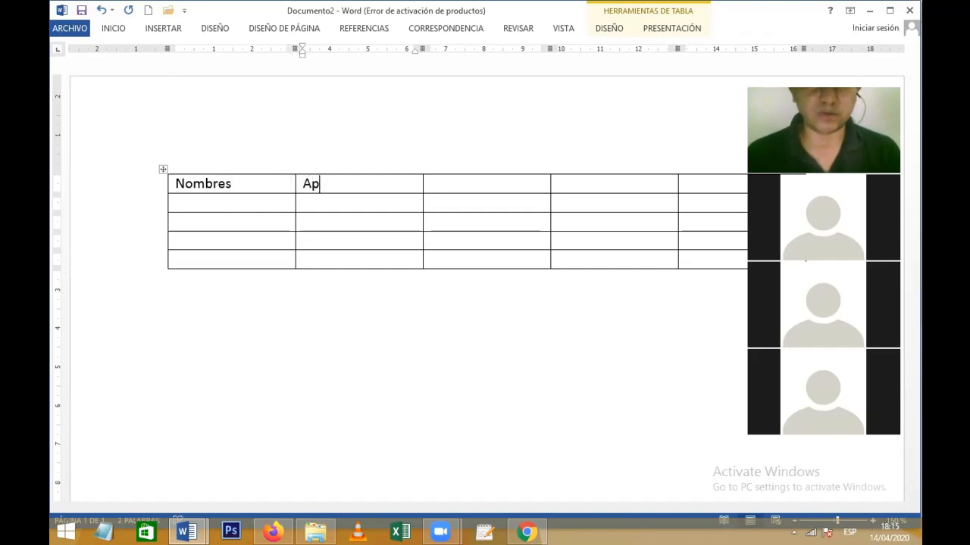
text(ellidos)
key(Tab)
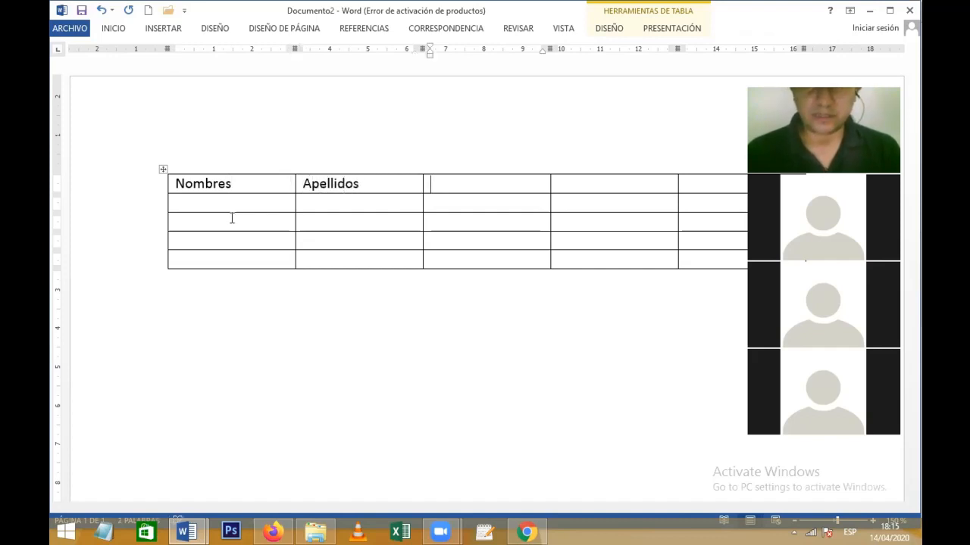
text(Cargo)
Complete the table's header row with "Departamento" in the fourth column and "Ciudad" in the fifth
key(Tab)
text(D)
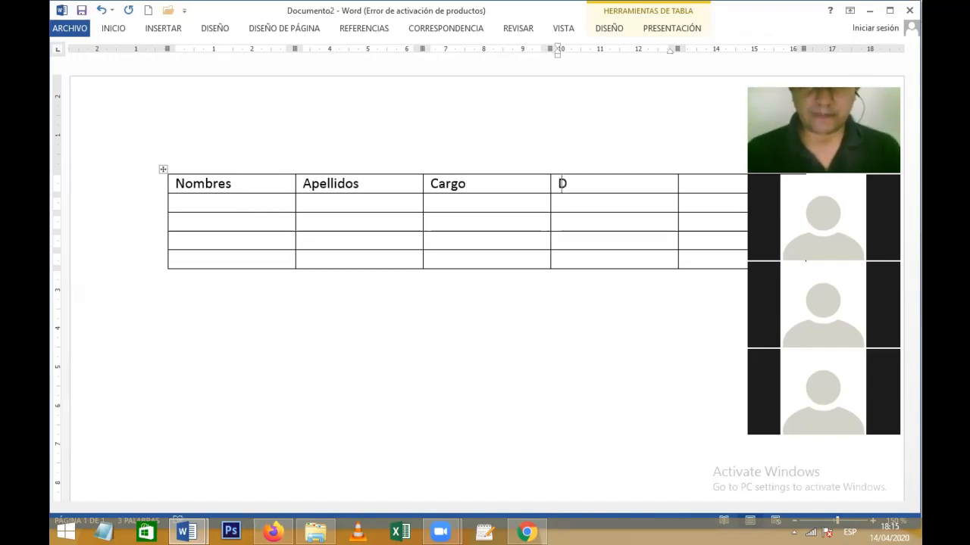
text(et)
key(BackSpace)
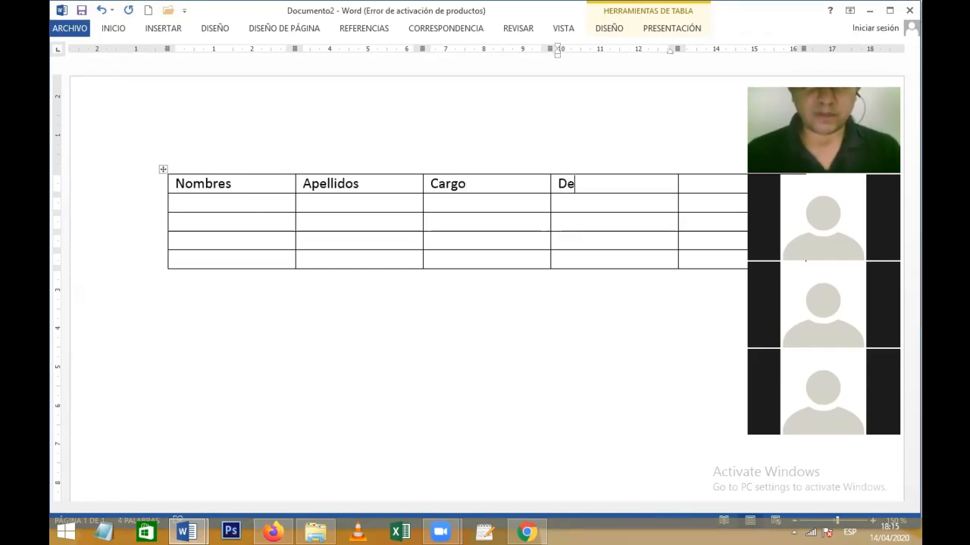
text(partamento)
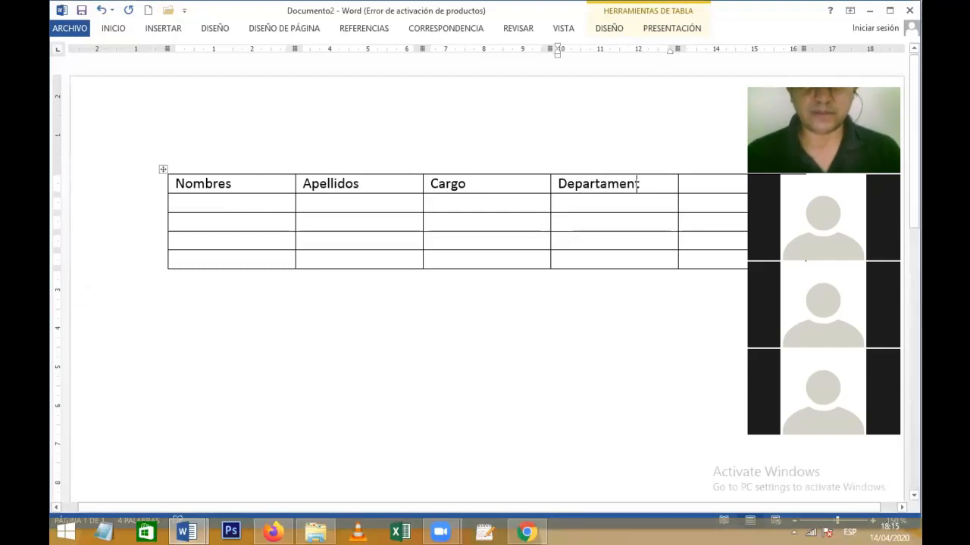
key(Tab)
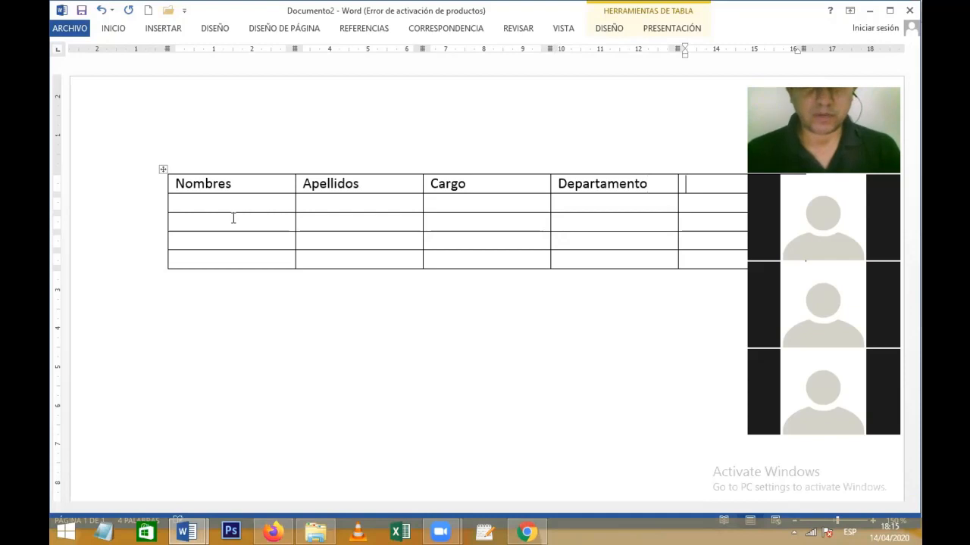
text(Ciu)
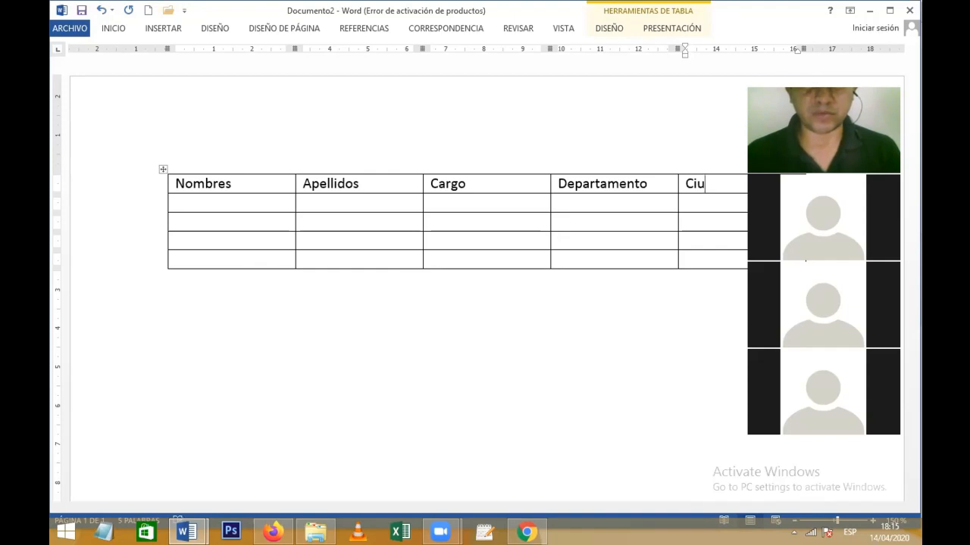
text(dad)
Enter the first employee's first name in the Nombres column of the second row
key(Down)
key(Left)
key(Left)
key(Left)
key(Left)
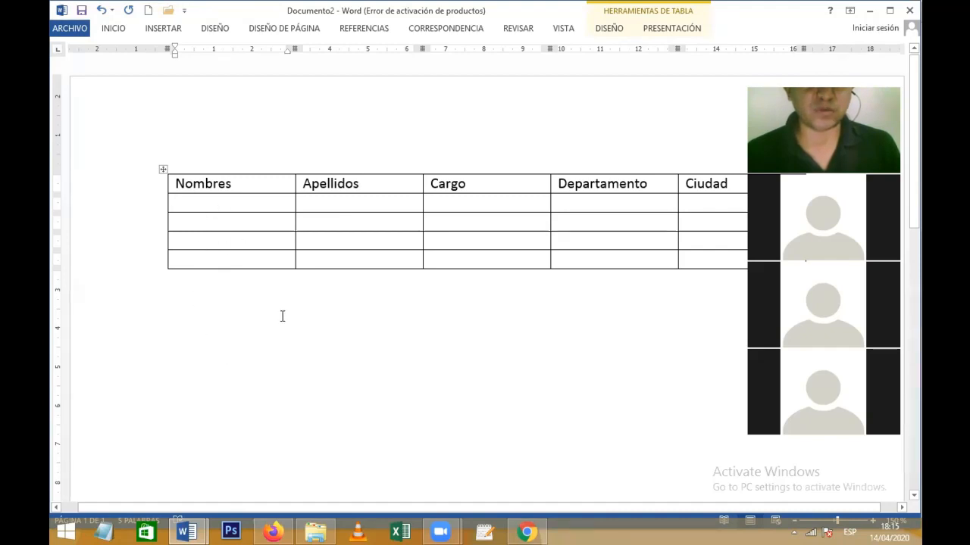
text(Jauan)
key(BackSpace)
key(BackSpace)
key(BackSpace)
key(BackSpace)
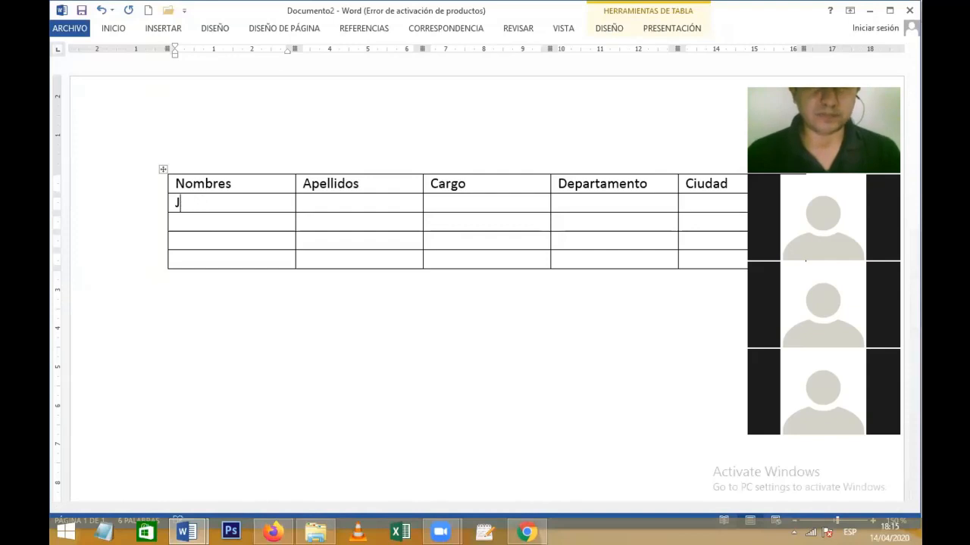
text(u)
key(BackSpace)
text(uan)
Enter the first employee's two surnames in the Apellidos column of the second row
key(Tab)
text(Peres)
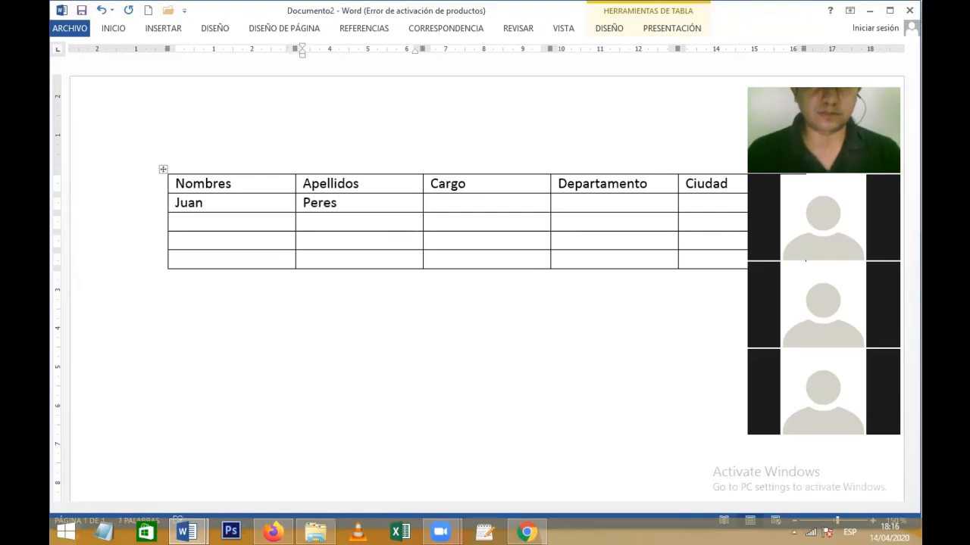
key(BackSpace)
text(z Tellez)
Enter "Gerente" as the first employee's position in the Cargo column
key(Tab)
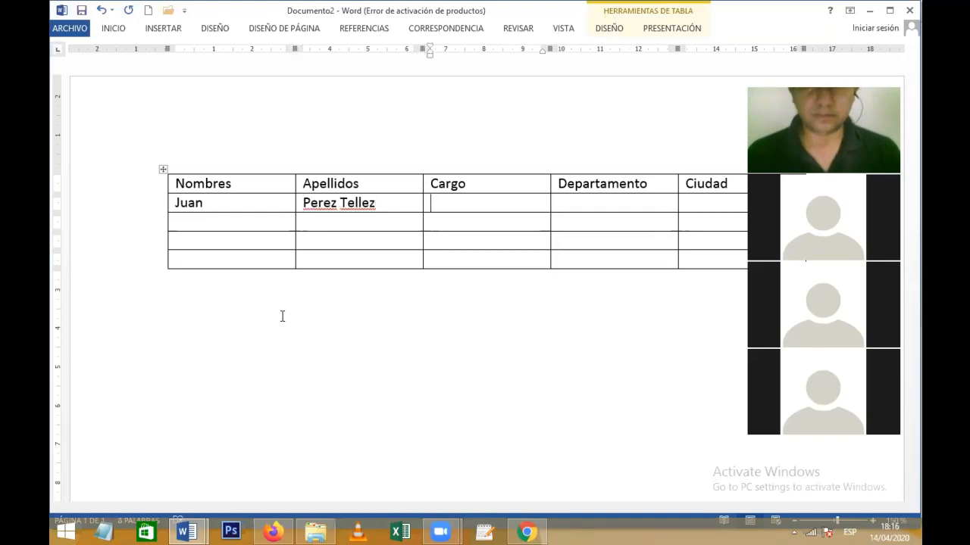
text(gERE)
key(BackSpace)
key(BackSpace)
key(BackSpace)
key(BackSpace)
text(Ge)
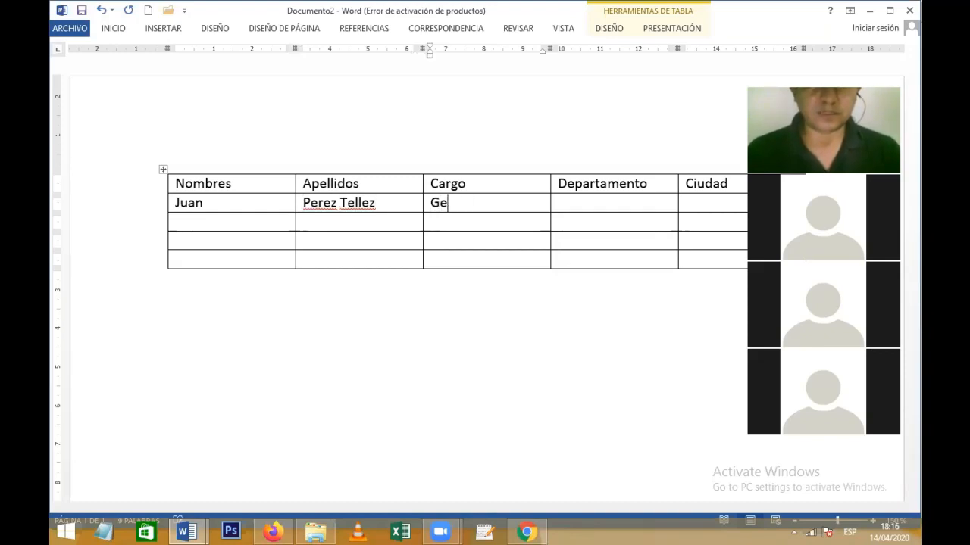
text(rer)
Fill in the first employee's department as "Ventas" and city as "La Paz"
key(Tab)
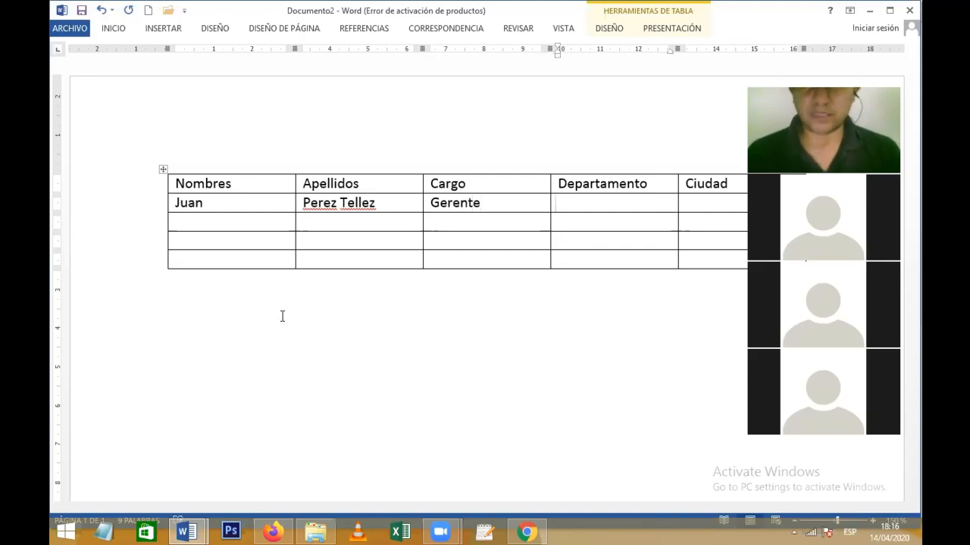
text(Ventas)
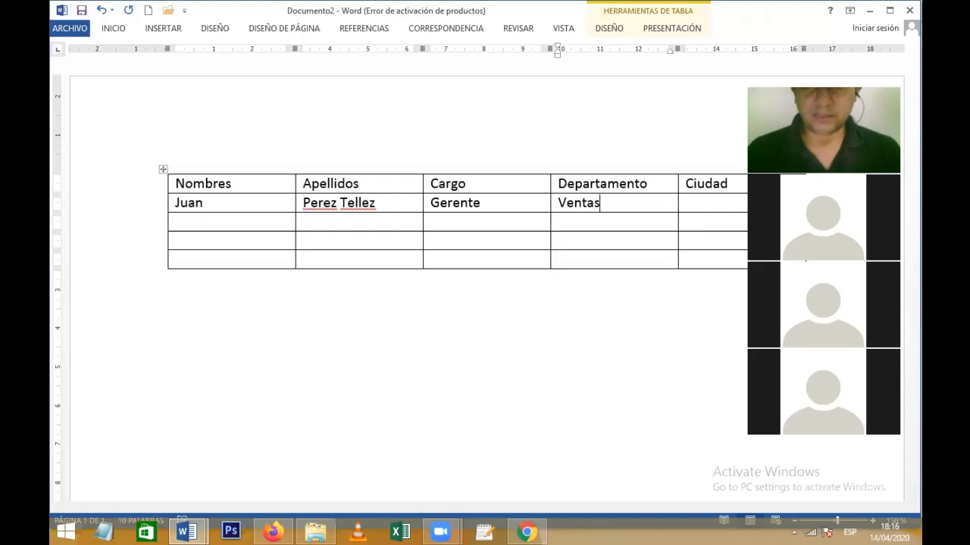
key(Tab)
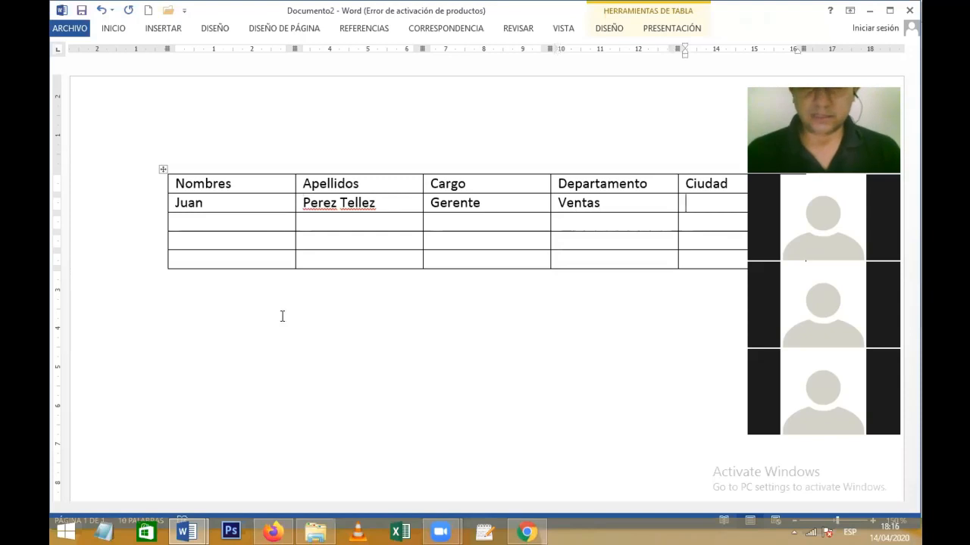
text(La Paz)
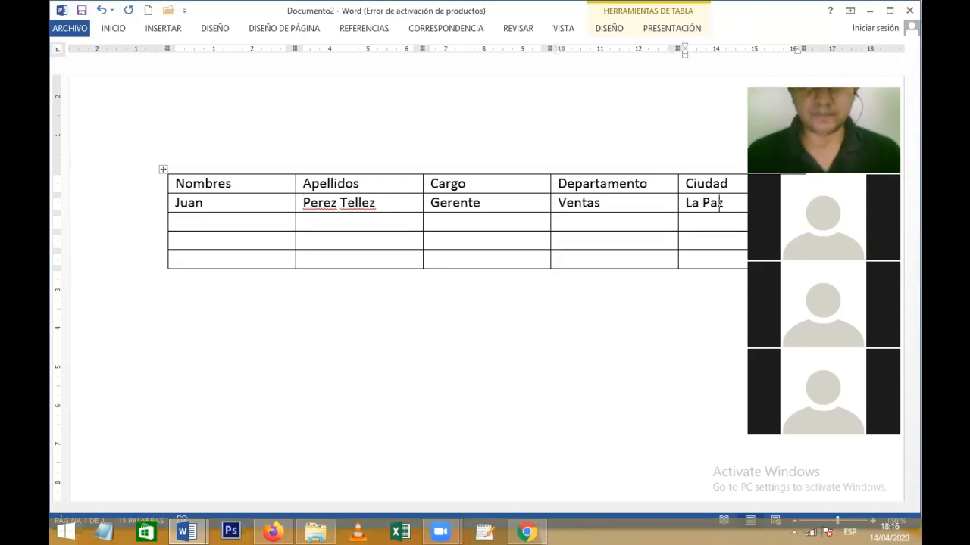
Enter the second employee's first name in the Nombres column of the third row
key(Left)
key(Left)
key(Left)
key(Left)
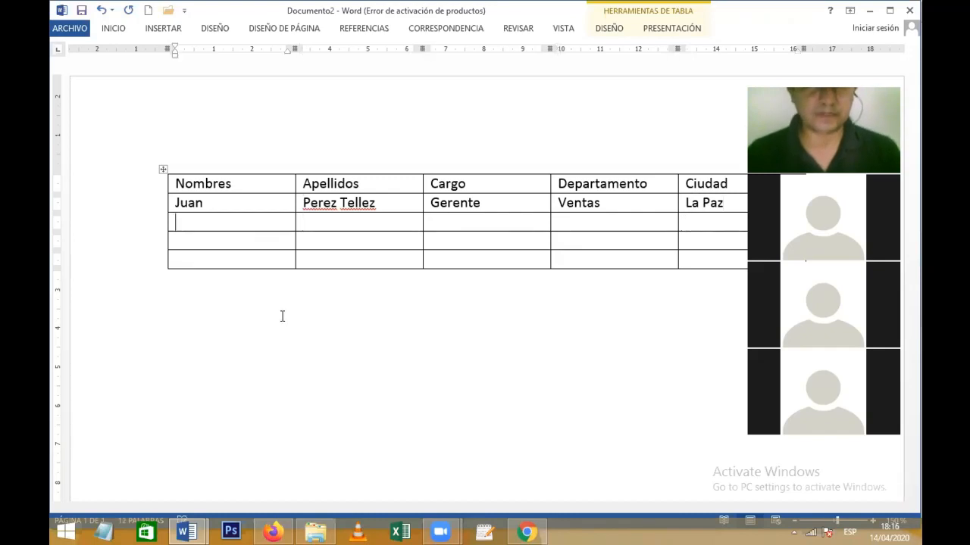
text(Ana)
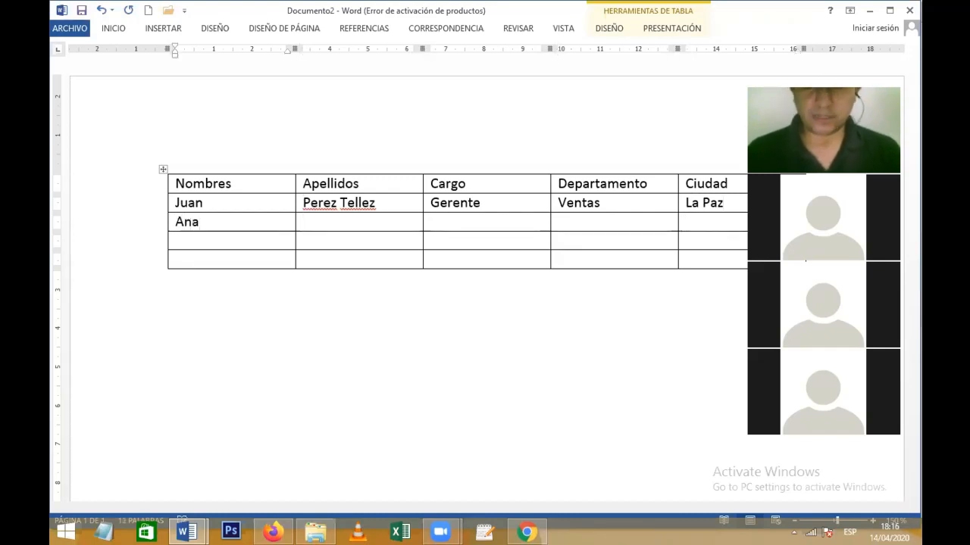
key(Tab)
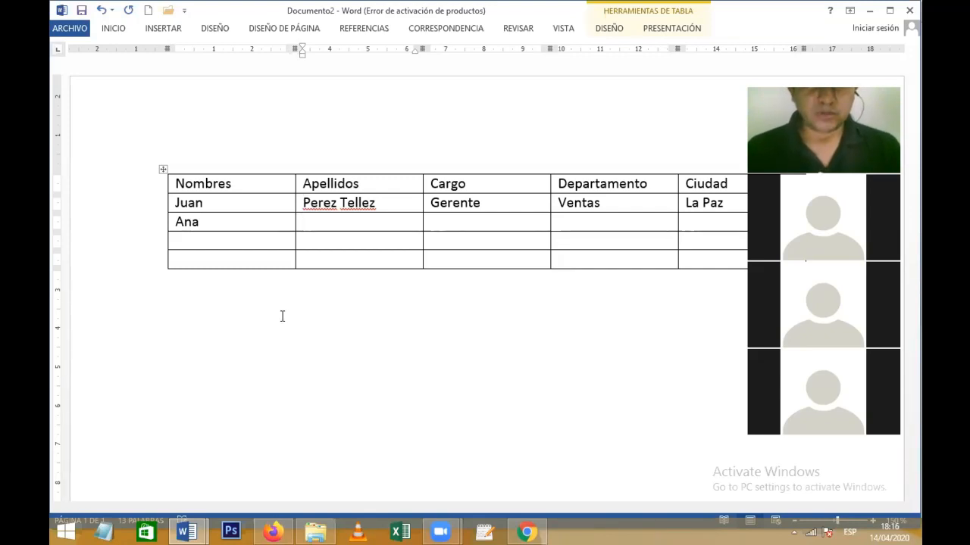
Correct the spelling of the first employee's two surnames with the suggested accented forms
right_click(324, 204)
click(366, 221)
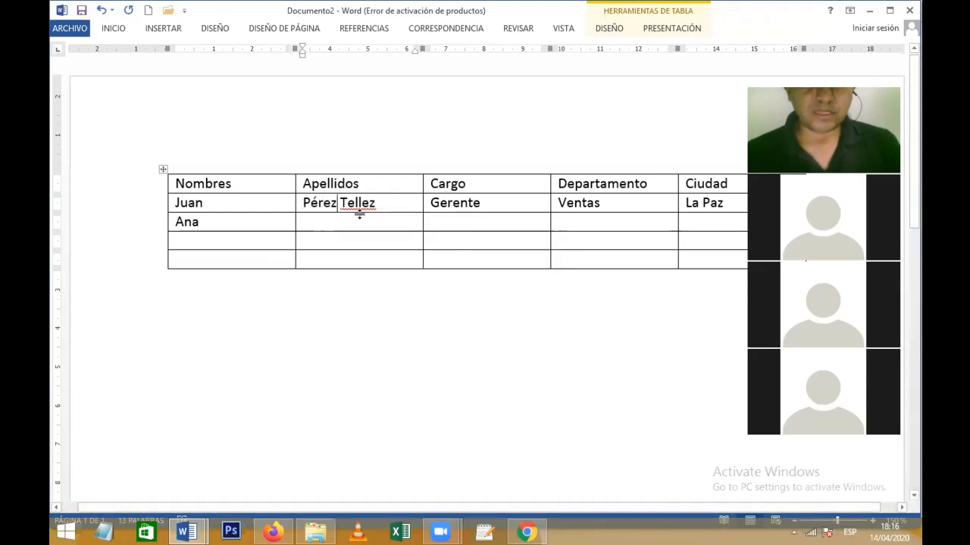
right_click(374, 213)
click(399, 220)
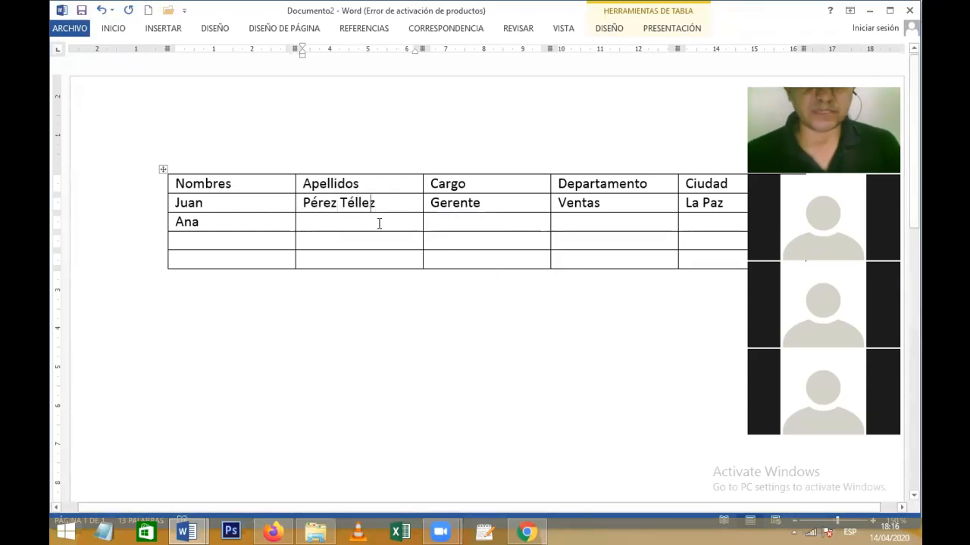
Enter the second employee's two surnames in the Apellidos column of the third row
click(327, 220)
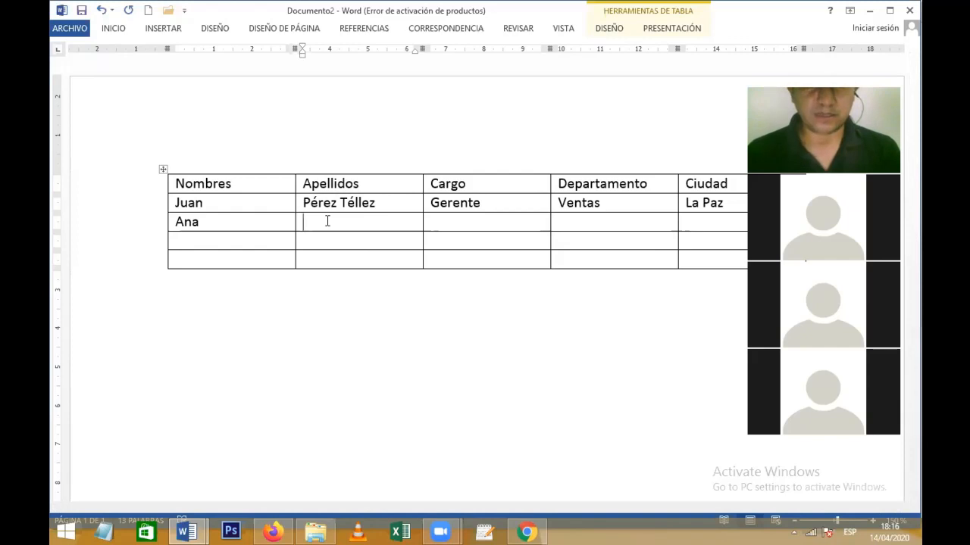
text(Costas Peredo)
key(Tab)
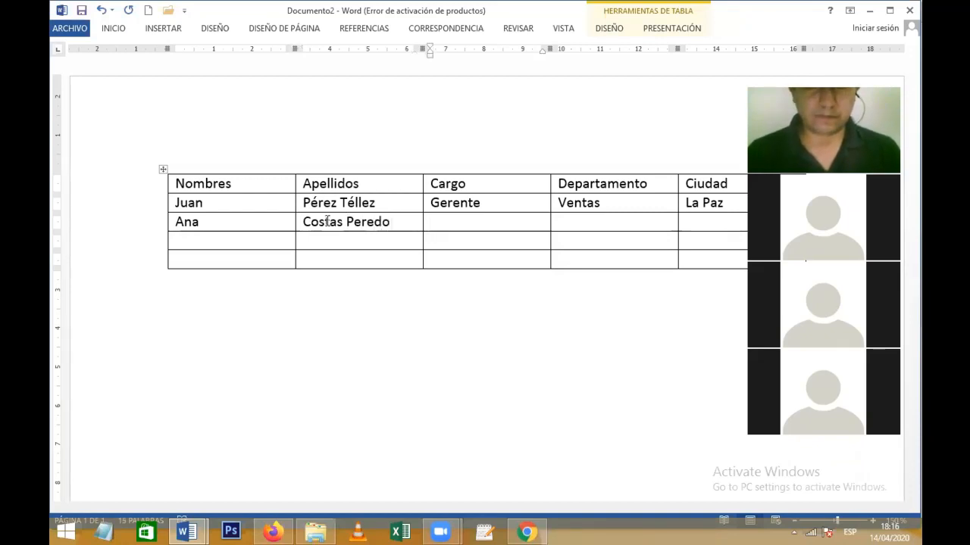
text(RRHH)
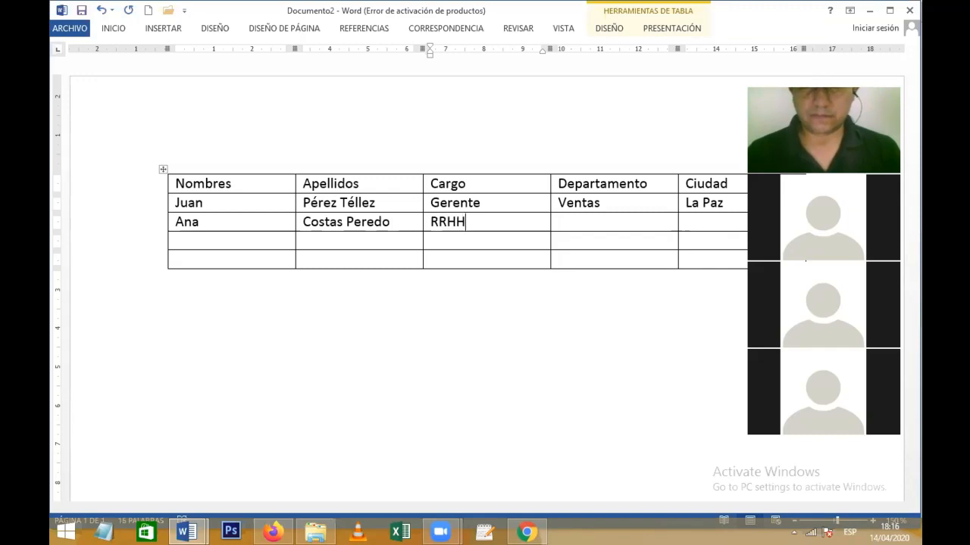
key(Tab)
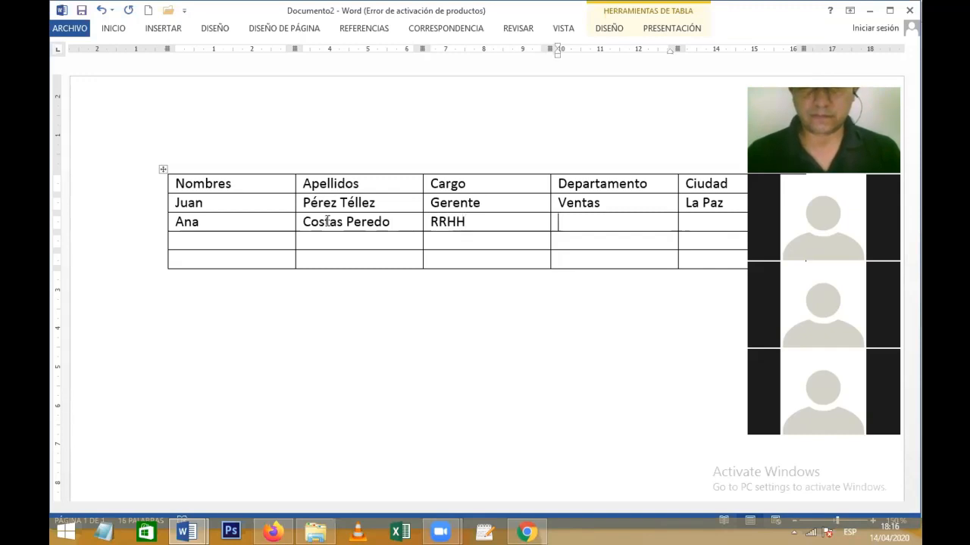
key(Left)
key(BackSpace)
key(BackSpace)
key(BackSpace)
key(BackSpace)
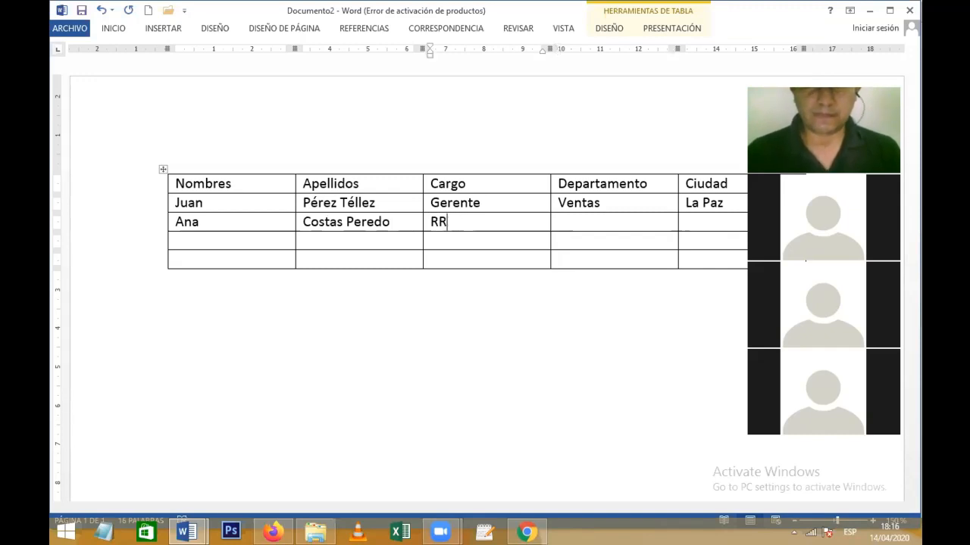
Fill in the rest of the second employee's row with position "Cajero", department "RRHH" and city "Santa Cruz"
text(Cajero)
key(Tab)
text(RR)
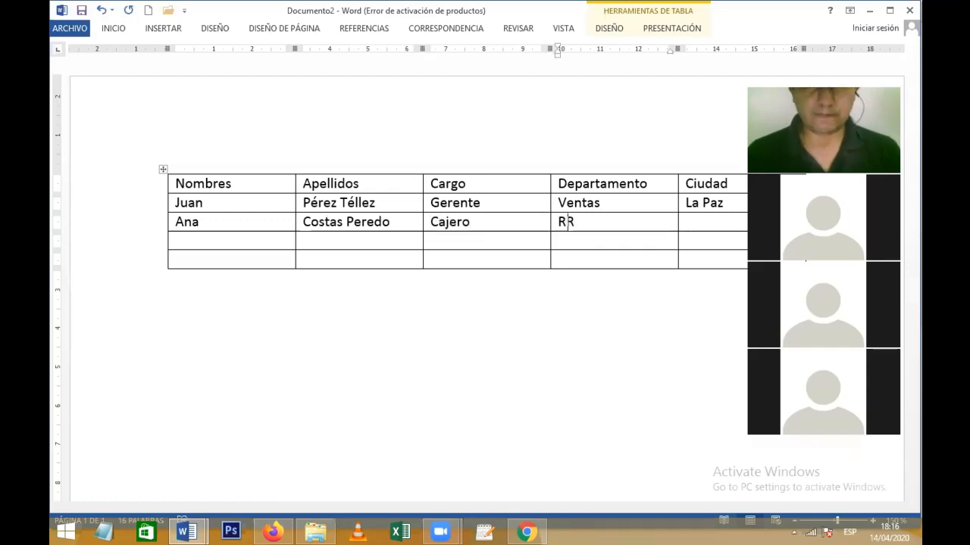
text(HH)
key(Tab)
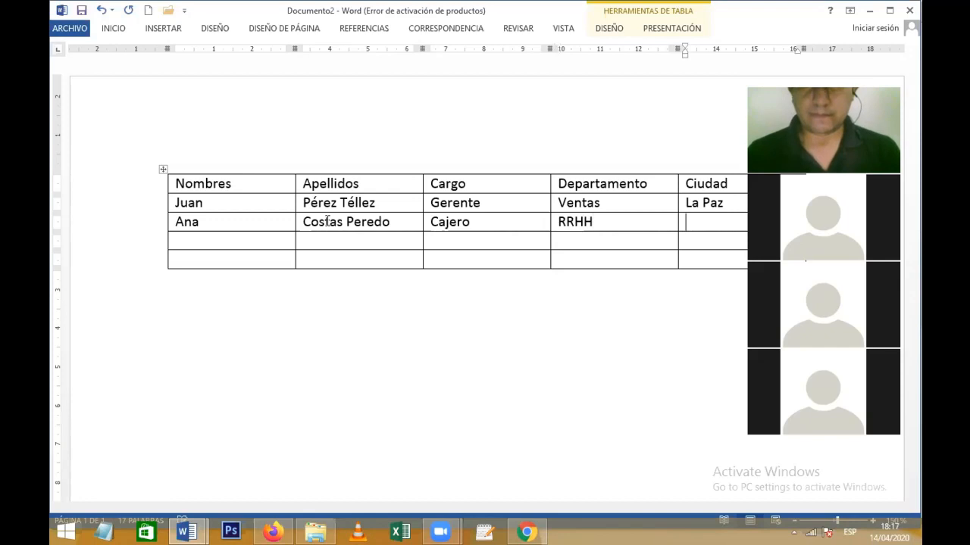
text(Santa Cru)
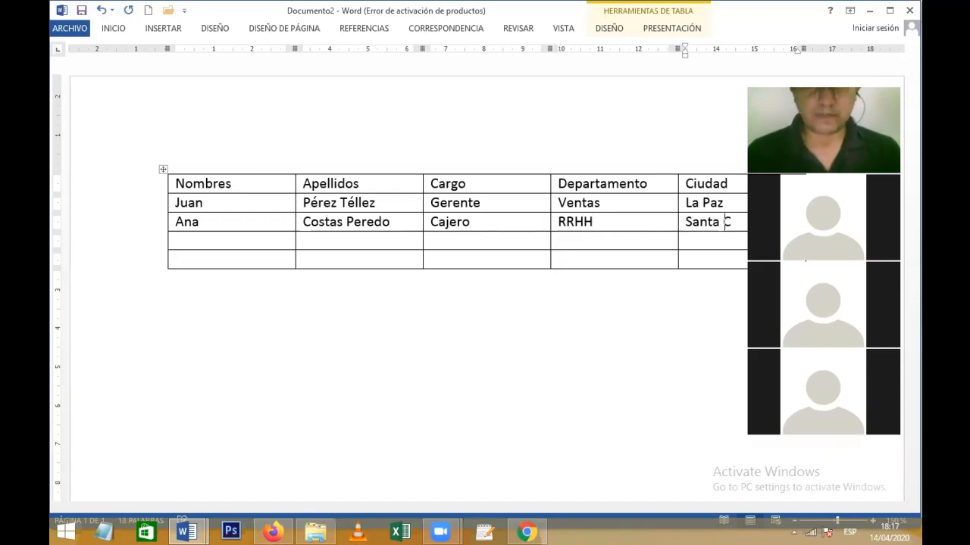
Enter the third employee's first name and two surnames in the fourth row of the table
key(Down)
key(Left)
key(Left)
key(Left)
key(Left)
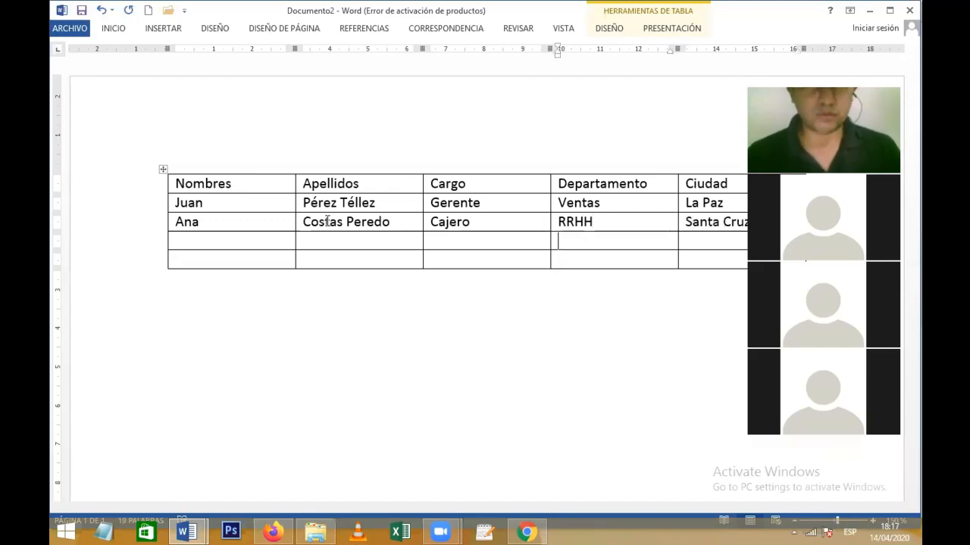
text(Luis)
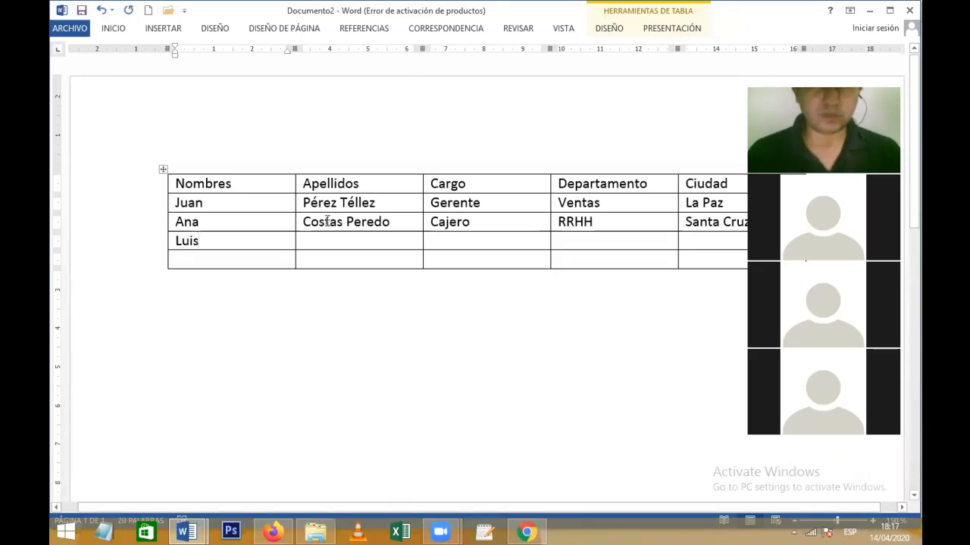
key(Tab)
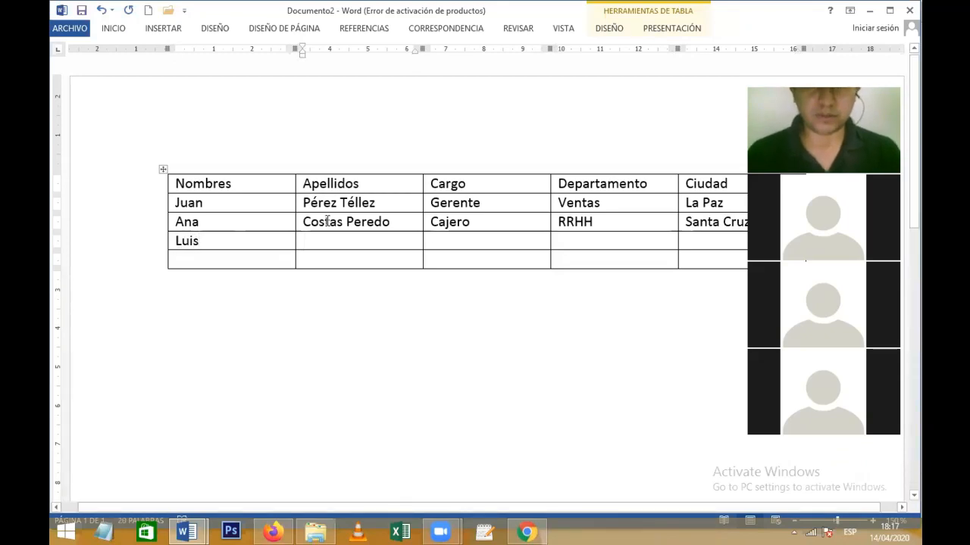
text(Pard)
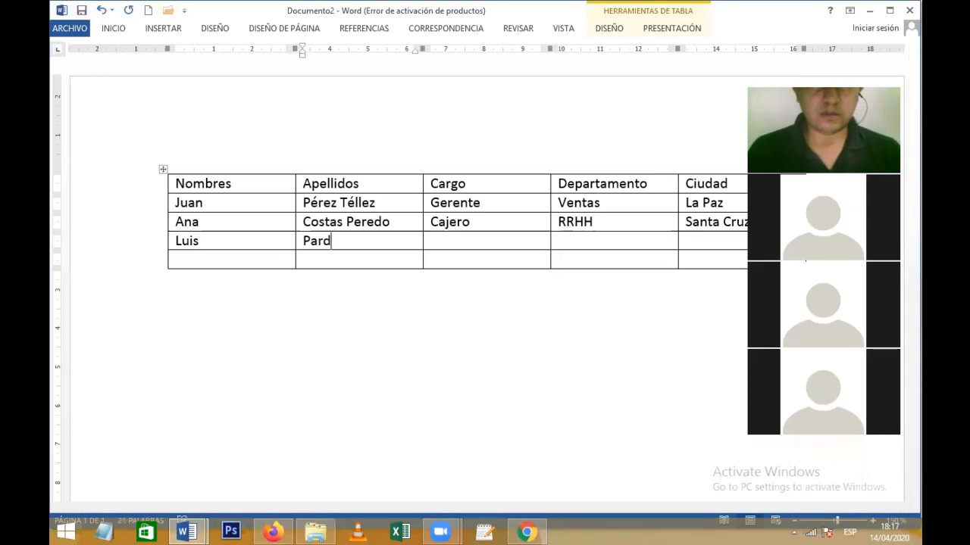
text(o Castedo)
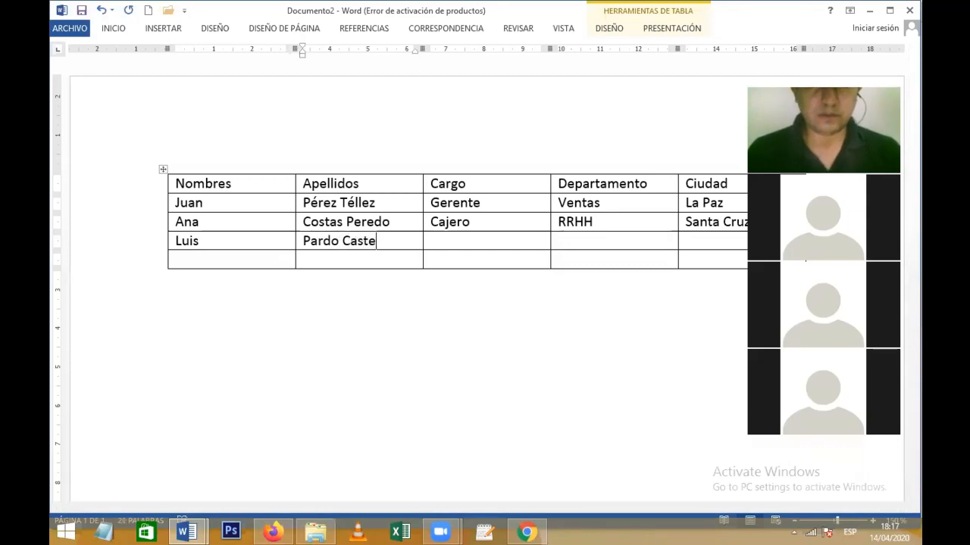
key(Tab)
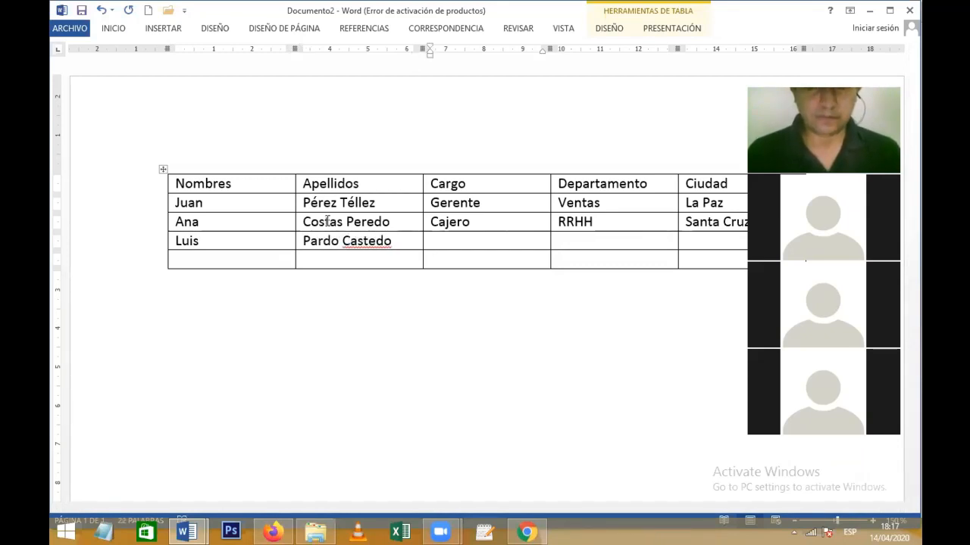
Fill in the rest of the third employee's row with position "Abogado", department "RRHH" and city "Tarija"
right_click(381, 243)
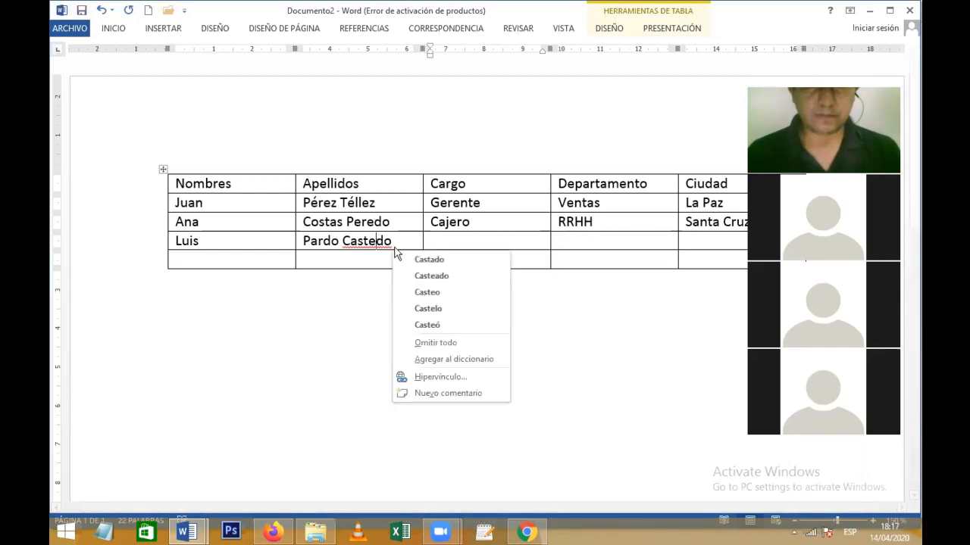
click(455, 240)
click(456, 241)
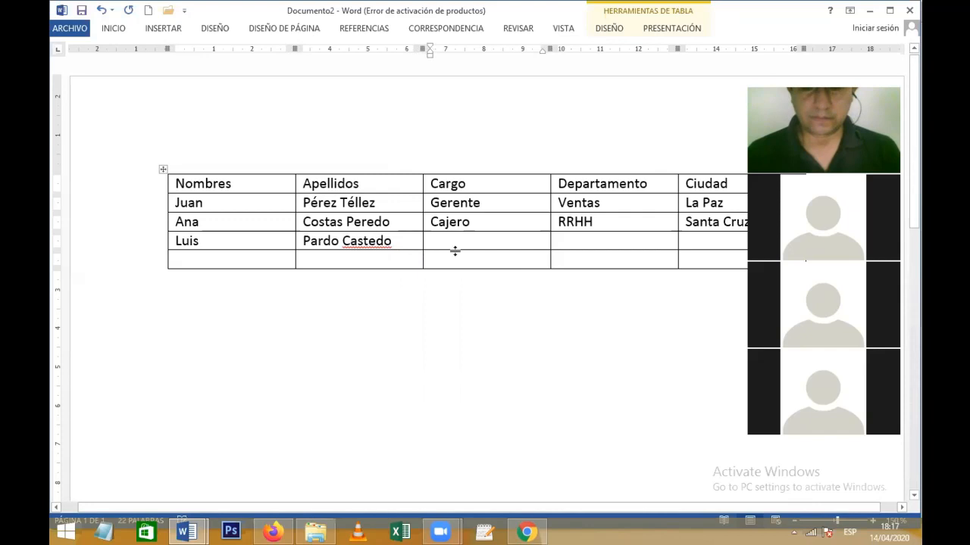
text(Abla)
key(BackSpace)
key(BackSpace)
text(ogado)
key(Tab)
text(RRHH)
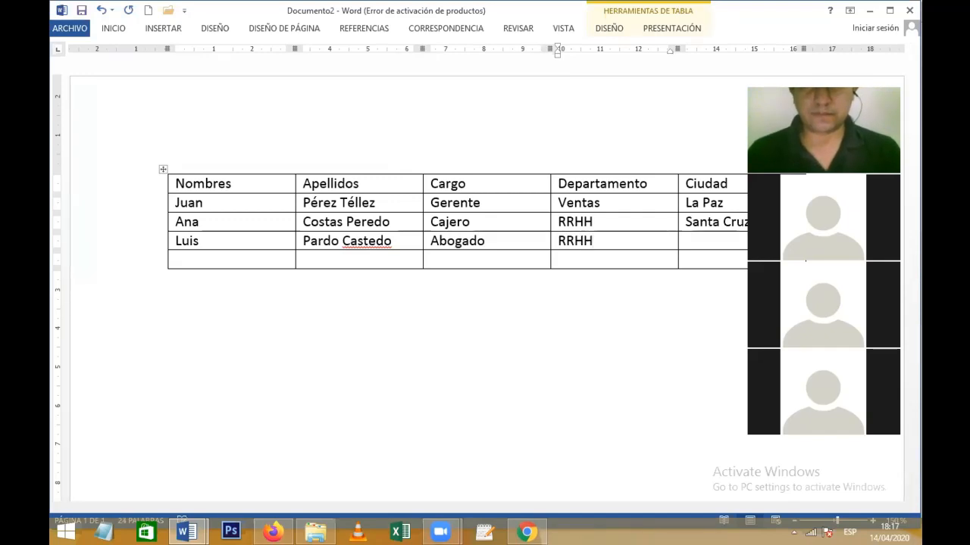
key(Tab)
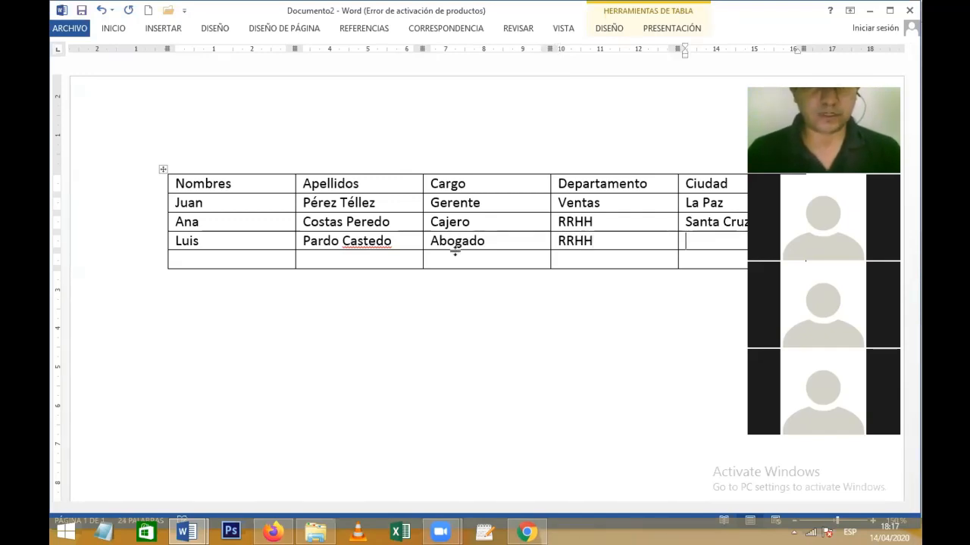
text(Tarija)
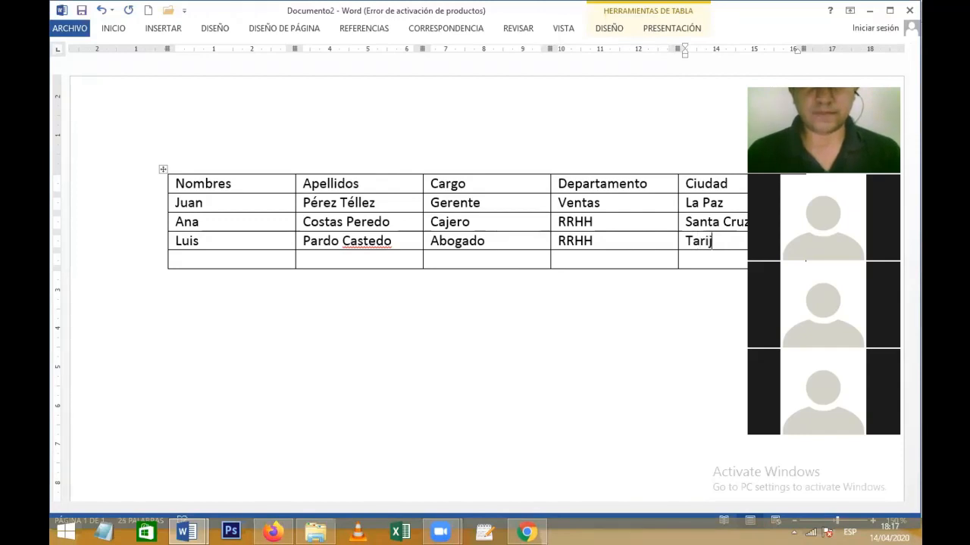
Enter the fourth employee's first name and two surnames in the last row of the table
key(Down)
key(Left)
key(Left)
key(Left)
key(Left)
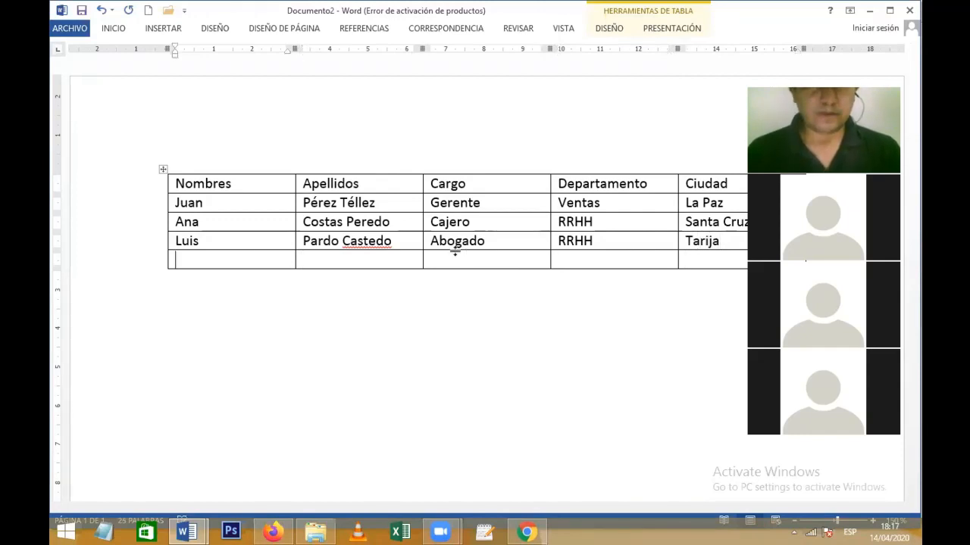
text(Ana)
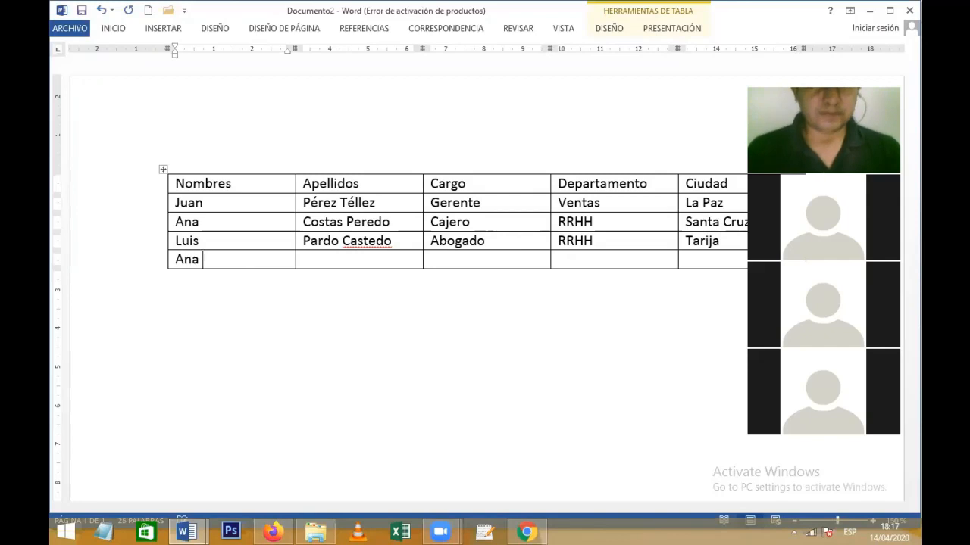
key(Tab)
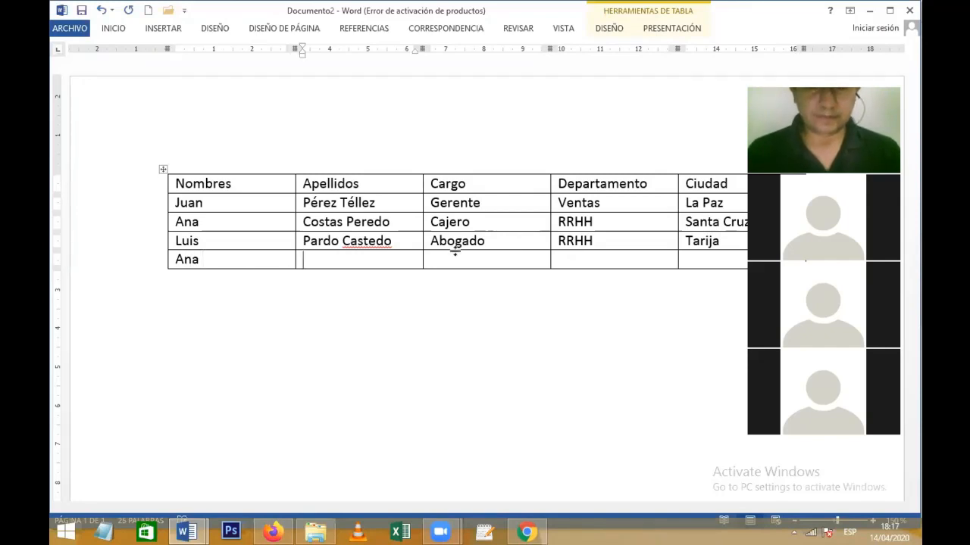
text(Durán)
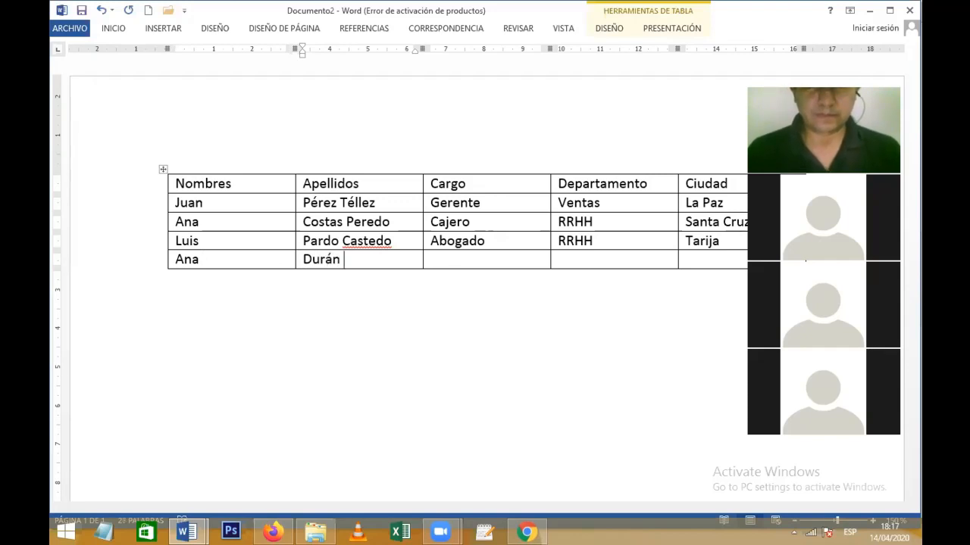
text( Lopez)
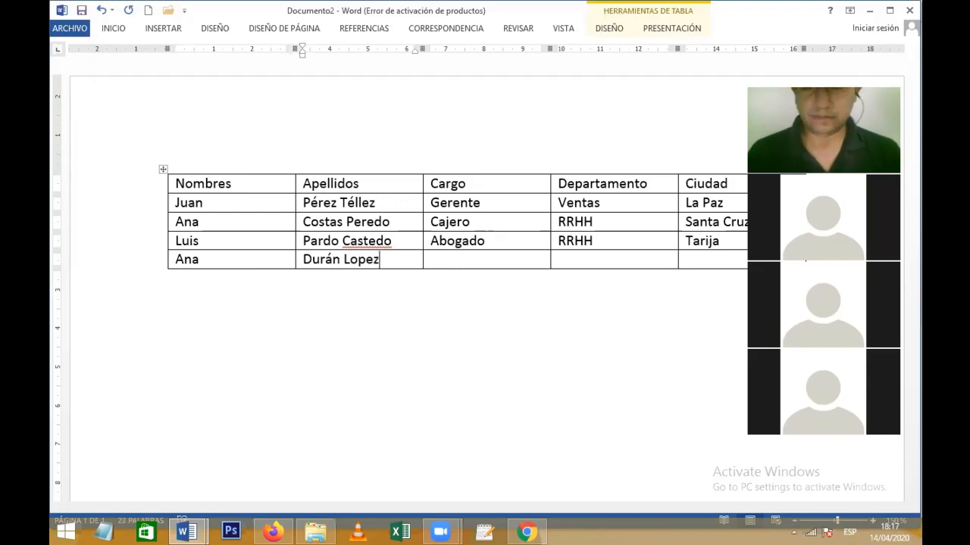
Correct the fourth employee's second surname with the suggested accented form and return to the empty Cargo cell in that row
click(455, 253)
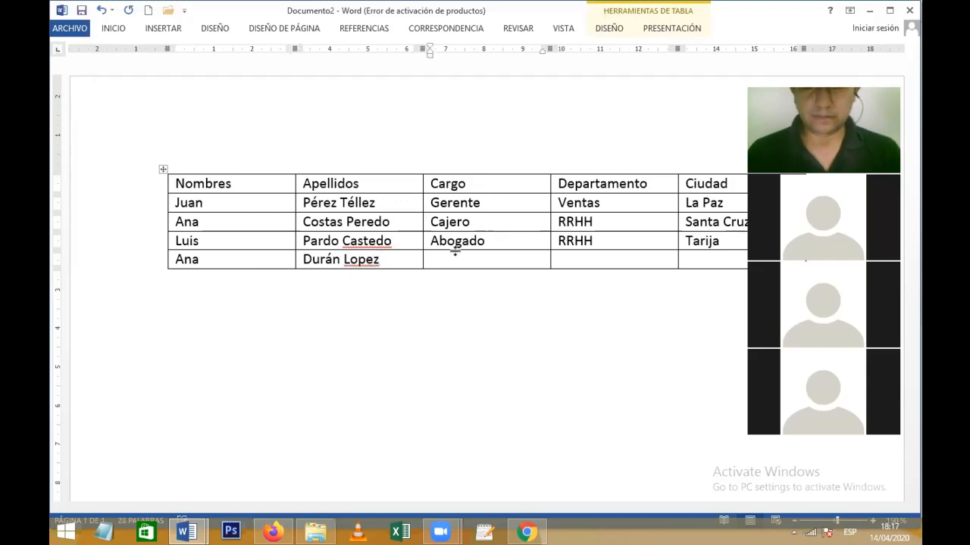
right_click(370, 260)
click(443, 277)
click(452, 259)
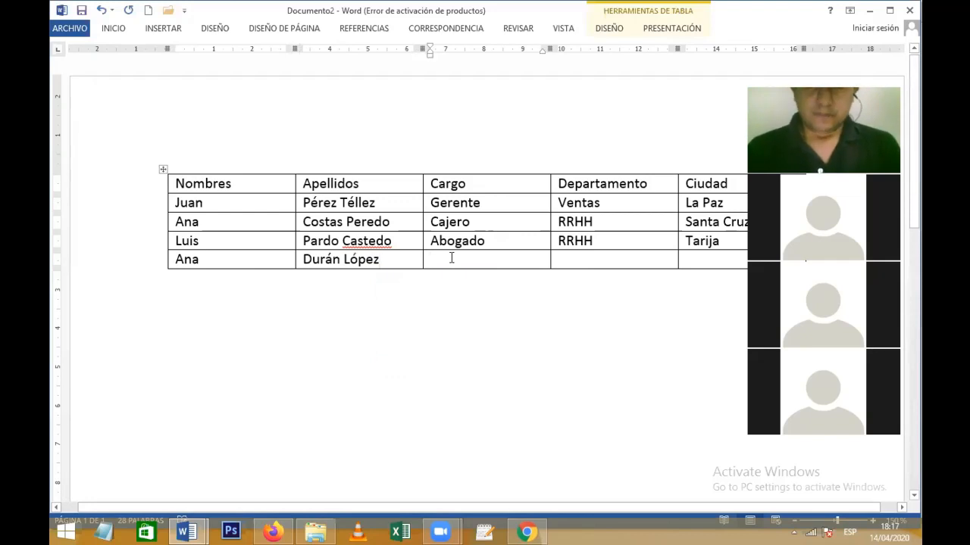
text(Producc)
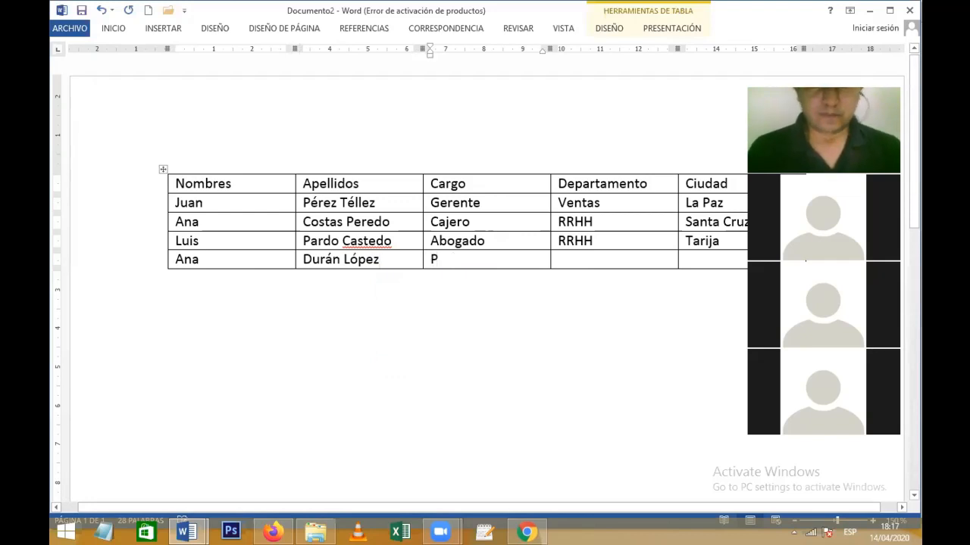
key(BackSpace)
key(BackSpace)
key(BackSpace)
key(BackSpace)
key(BackSpace)
key(BackSpace)
key(BackSpace)
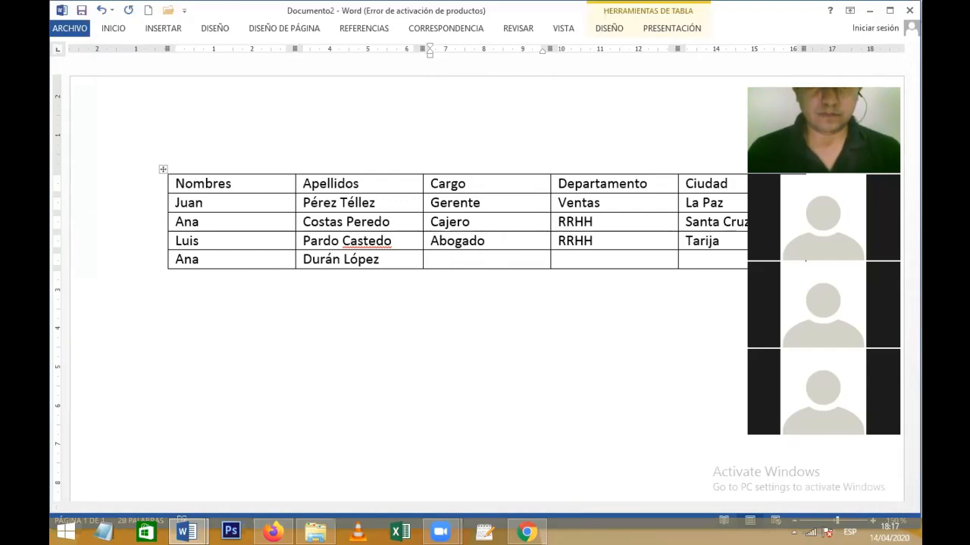
text(EncargA)
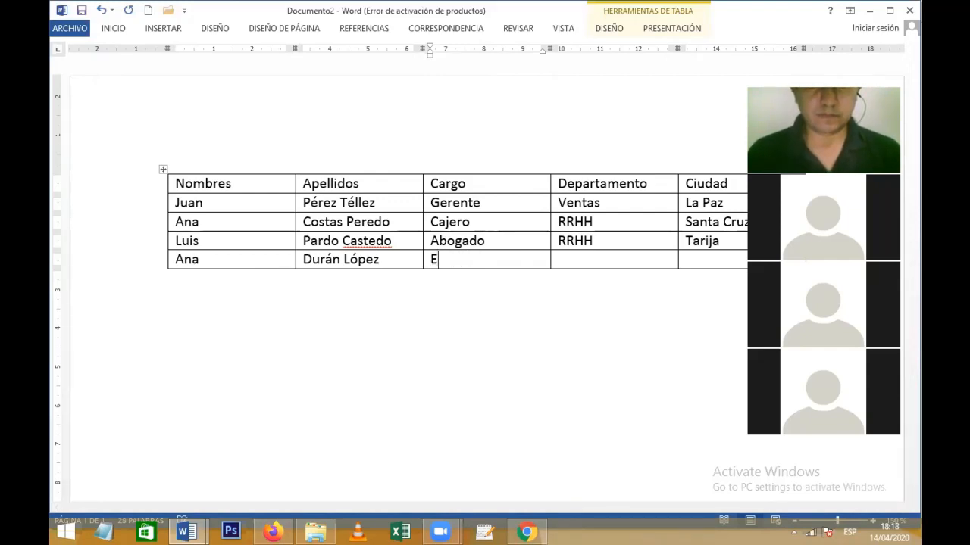
key(BackSpace)
text(DO)
key(BackSpace)
key(BackSpace)
key(BackSpace)
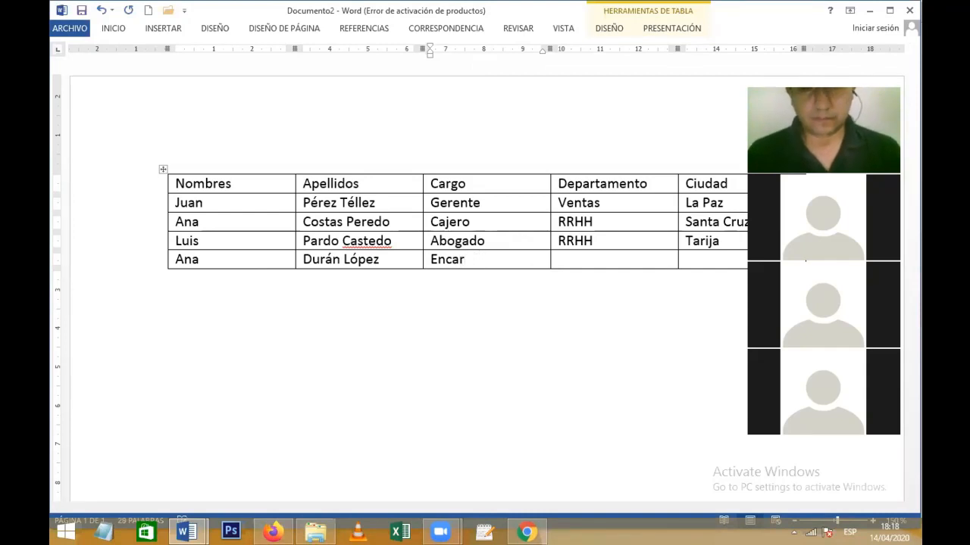
text(GAD)
key(BackSpace)
key(BackSpace)
key(BackSpace)
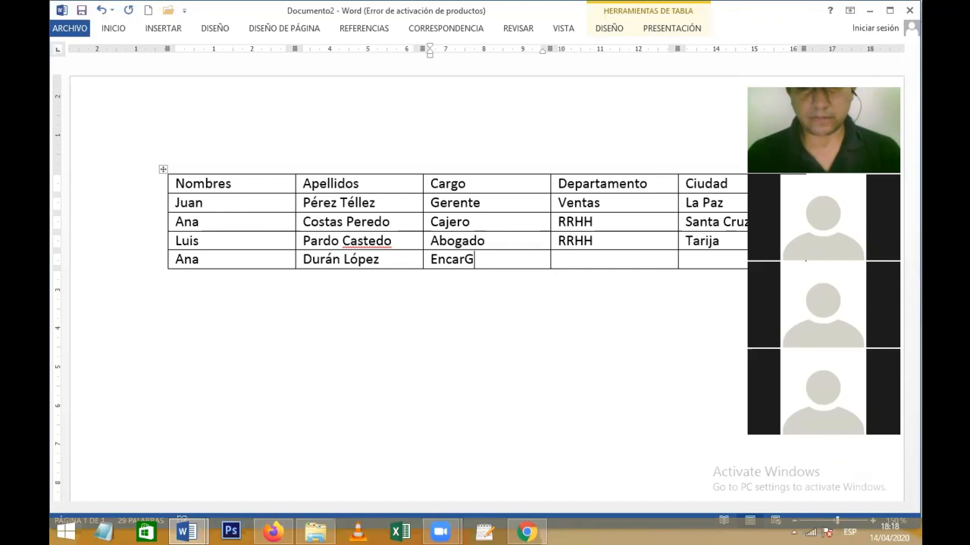
text(da)
key(BackSpace)
key(BackSpace)
key(BackSpace)
key(BackSpace)
key(BackSpace)
key(BackSpace)
key(BackSpace)
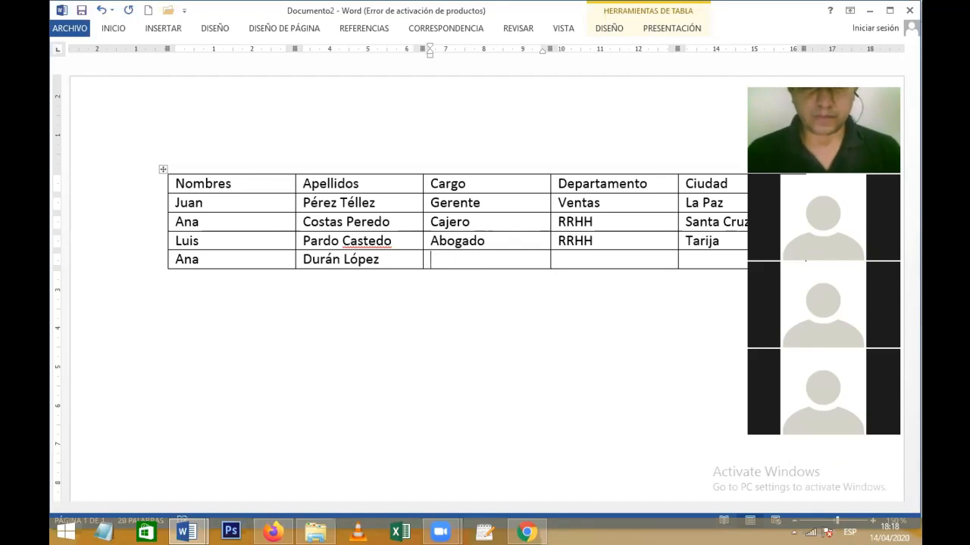
Enter "Jefe" as the fourth employee's position and "Produccción" as the department
text(J)
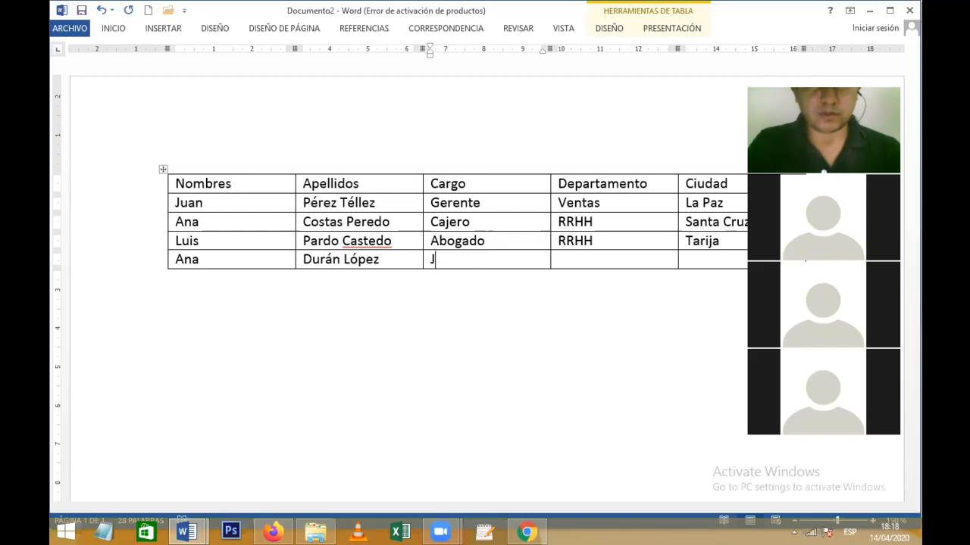
text(efe de)
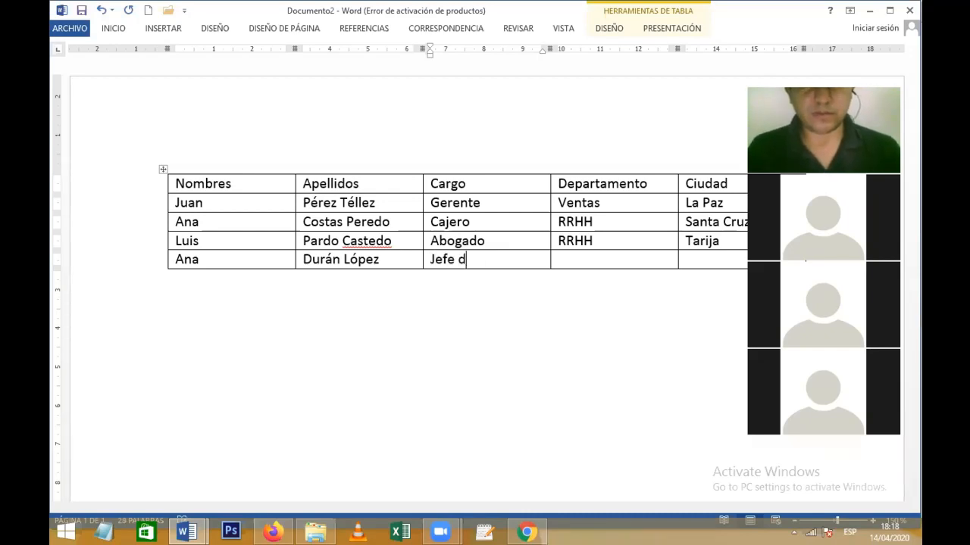
key(BackSpace)
key(BackSpace)
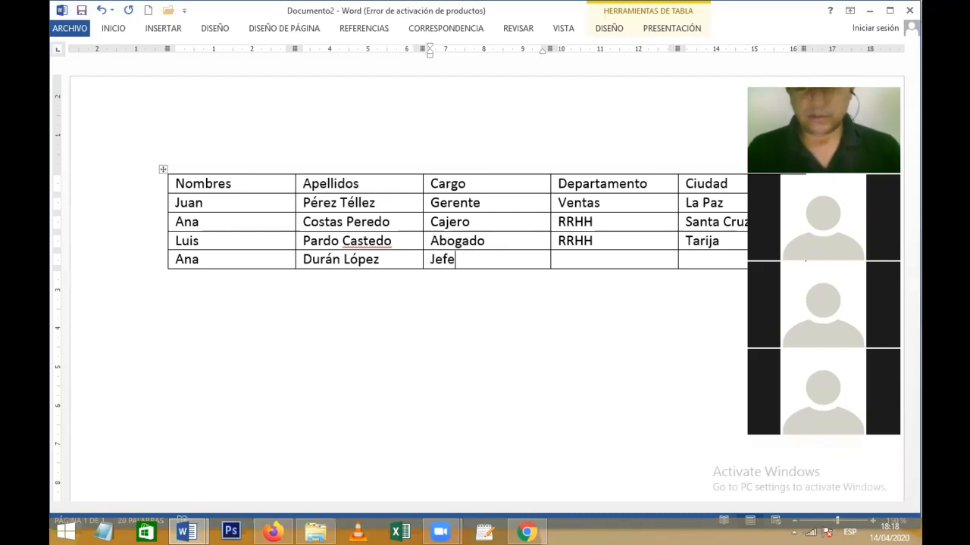
key(Tab)
text(Producccion)
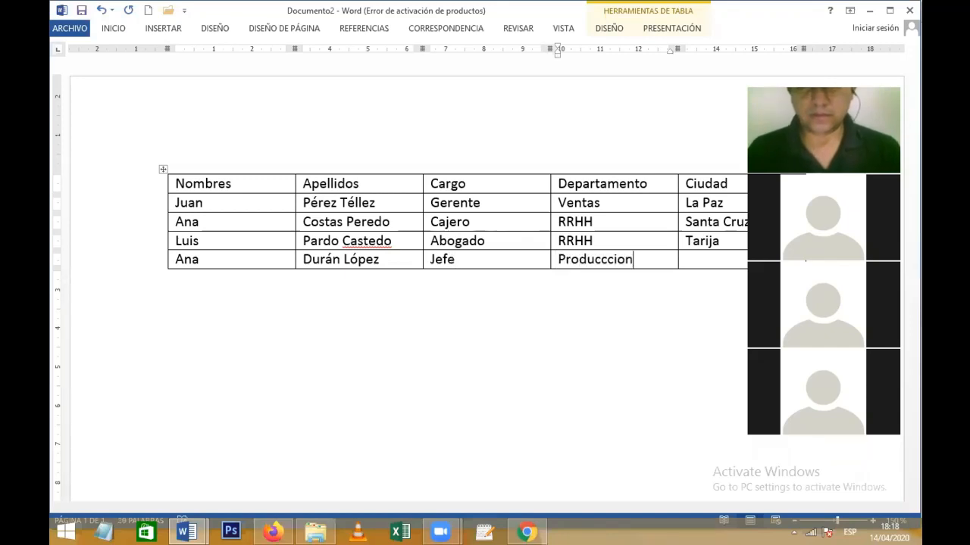
key(BackSpace)
key(BackSpace)
text(ón)
key(Left)
Extend the fourth employee's position to "Jefe de producción", leaving no extra line in the cell
click(452, 258)
text(e)
text(e produccion)
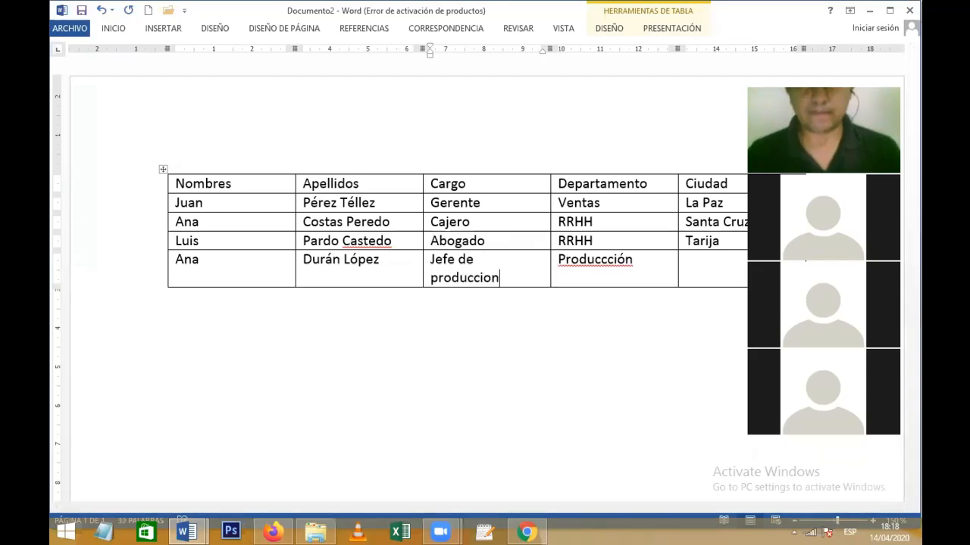
key(BackSpace)
key(BackSpace)
text(ón)
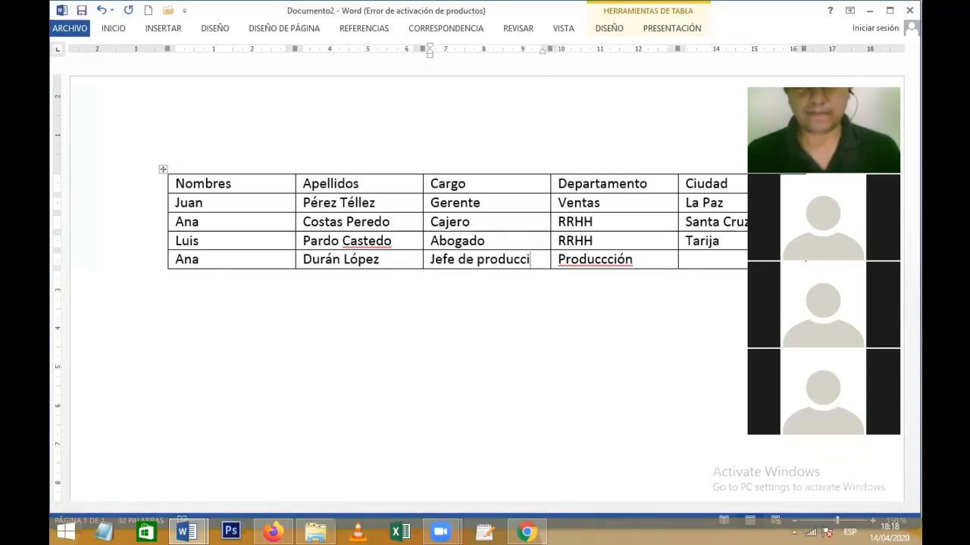
key(Return)
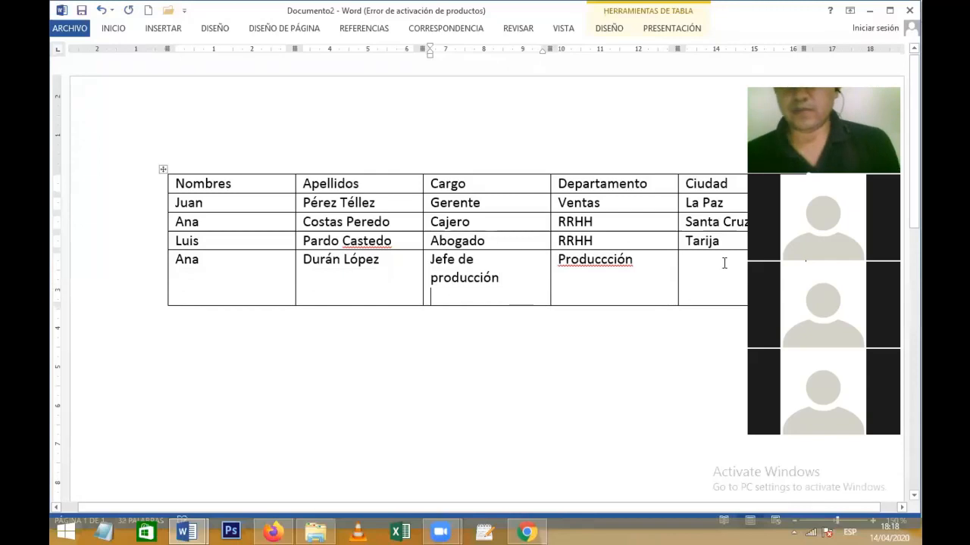
key(BackSpace)
Correct the last row's department to "Producción" using the spelling suggestion and enter "Oruro" as the city
click(595, 260)
right_click(638, 268)
click(674, 278)
click(710, 270)
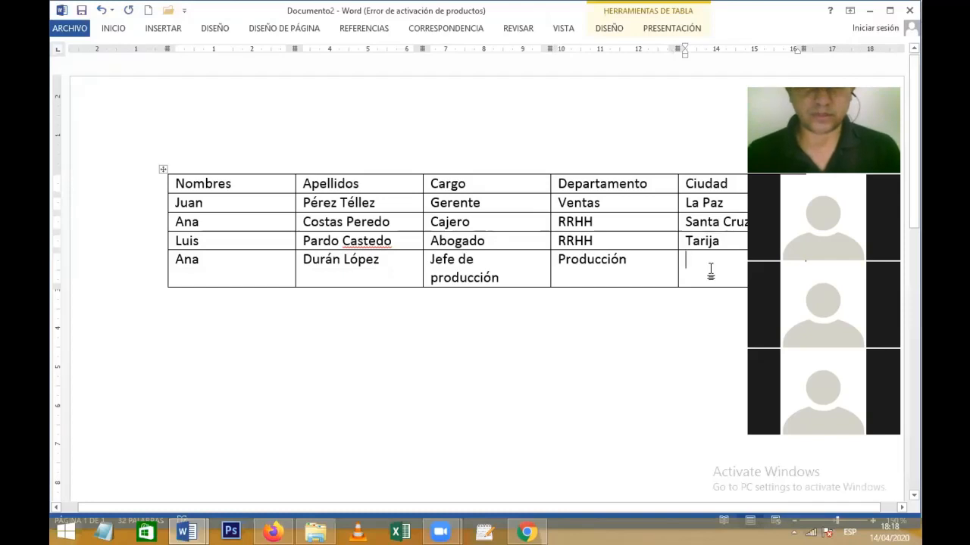
text(Orudo)
key(BackSpace)
key(BackSpace)
text(ro)
key(Down)
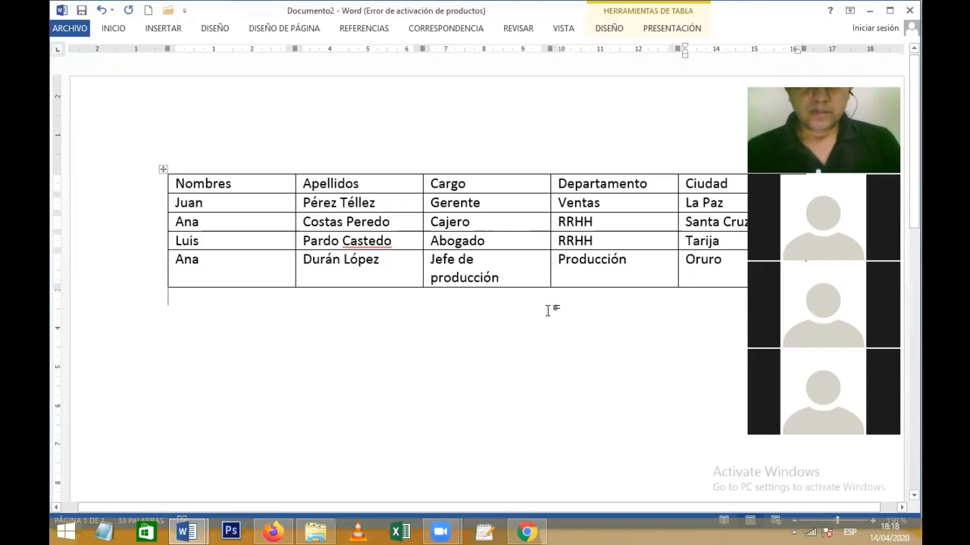
Save the document on the Desktop as a Word document named "tabla"
click(82, 10)
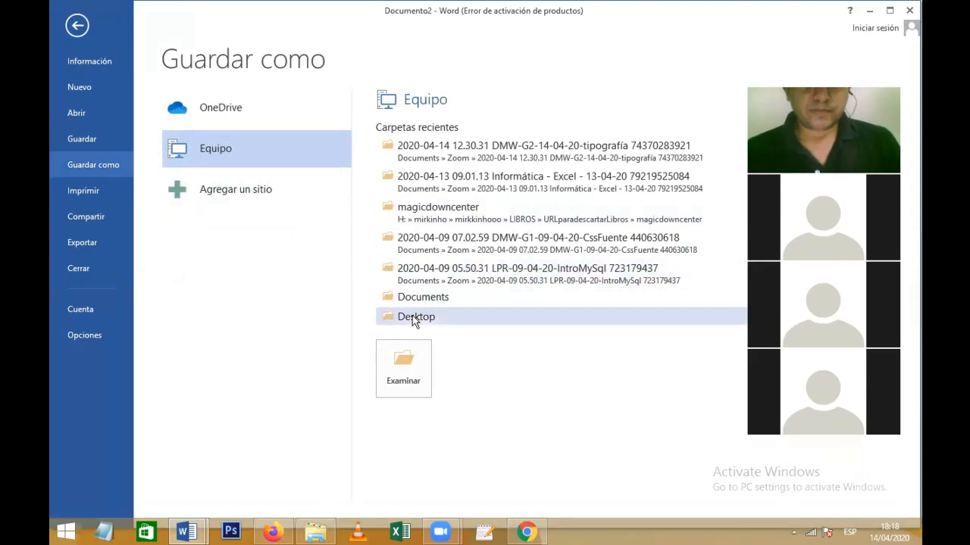
click(427, 324)
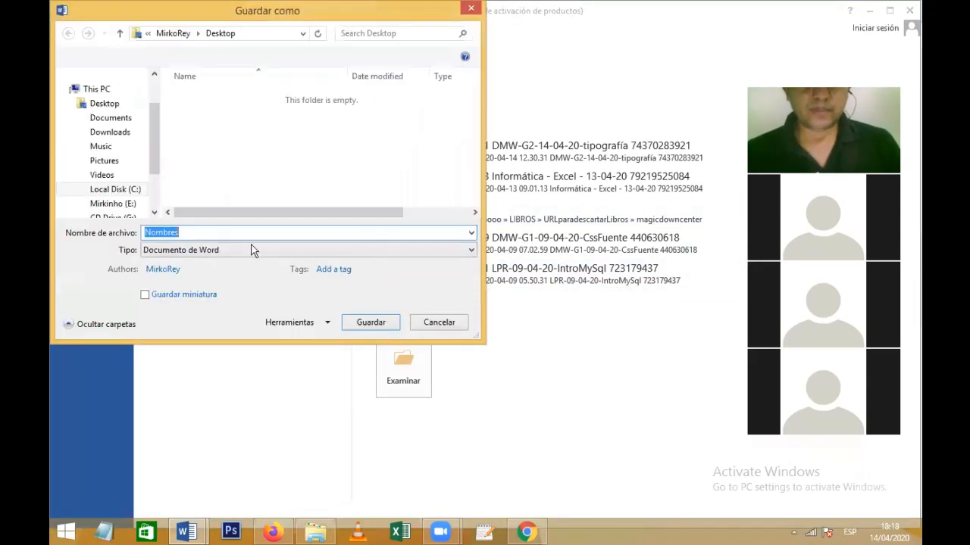
text(tabla)
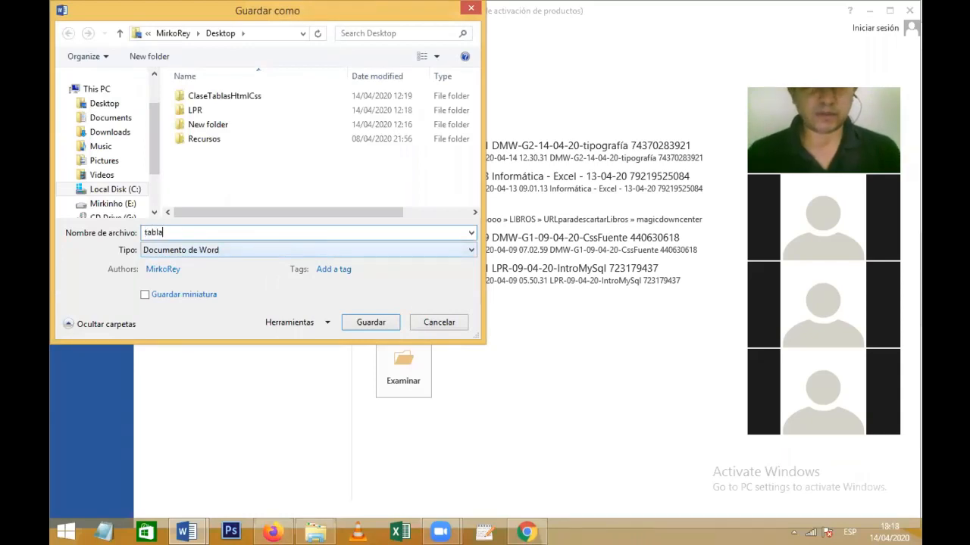
click(354, 328)
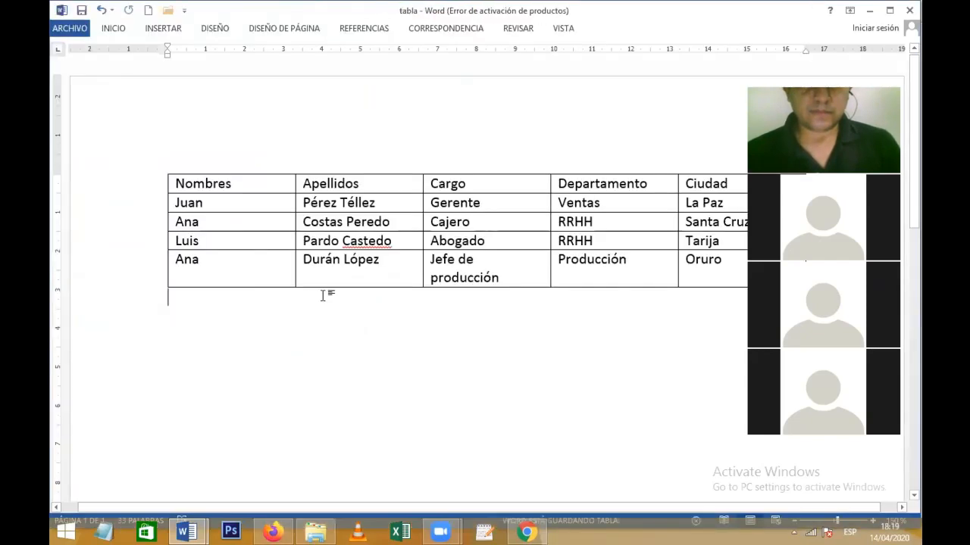
drag(177, 186, 705, 190)
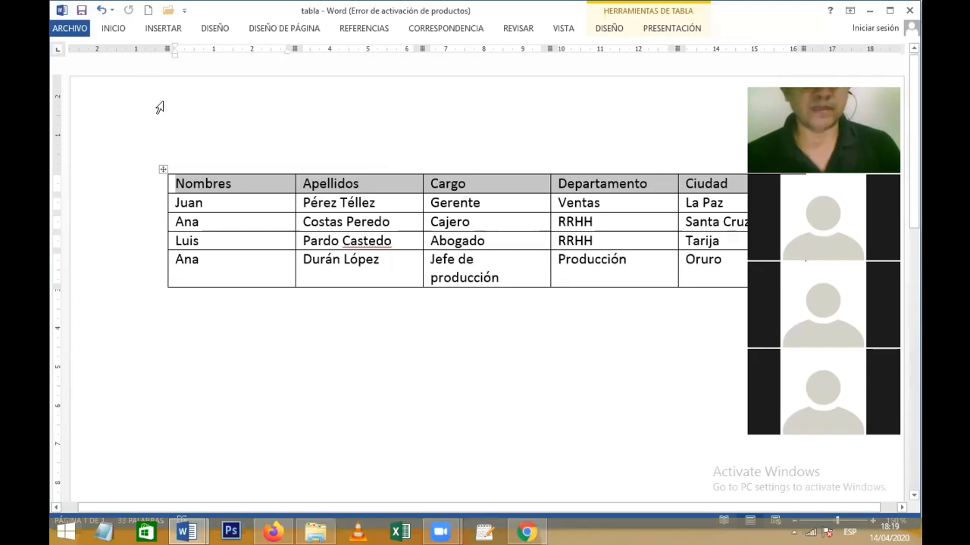
Create a new blank document and enter "Santa Cruz 14 abril del 2020" as its first line
click(149, 12)
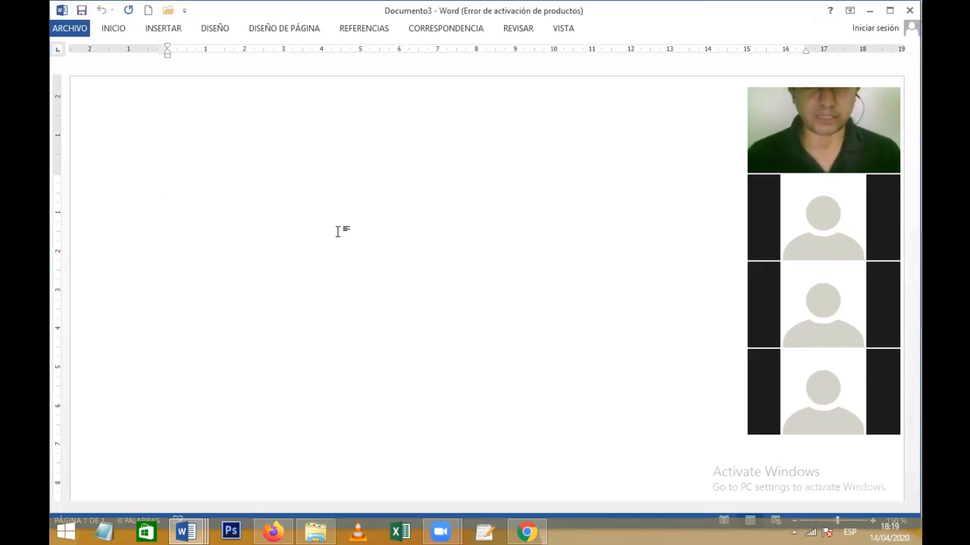
text(Santa)
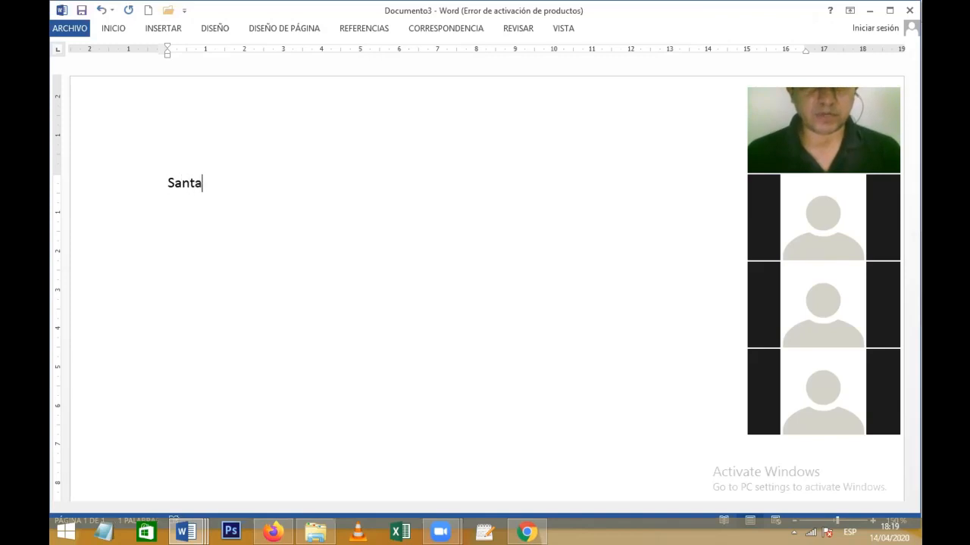
text( Cruz)
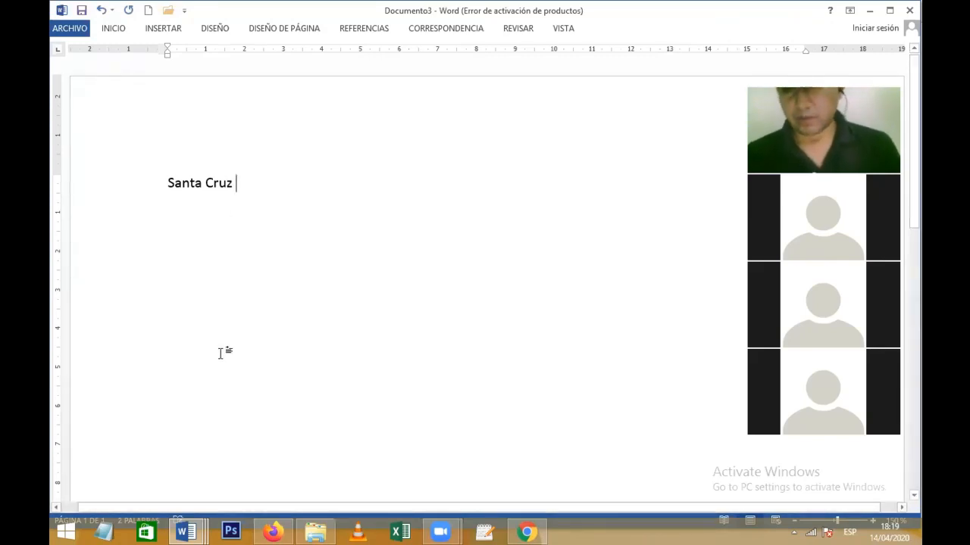
drag(167, 183, 237, 182)
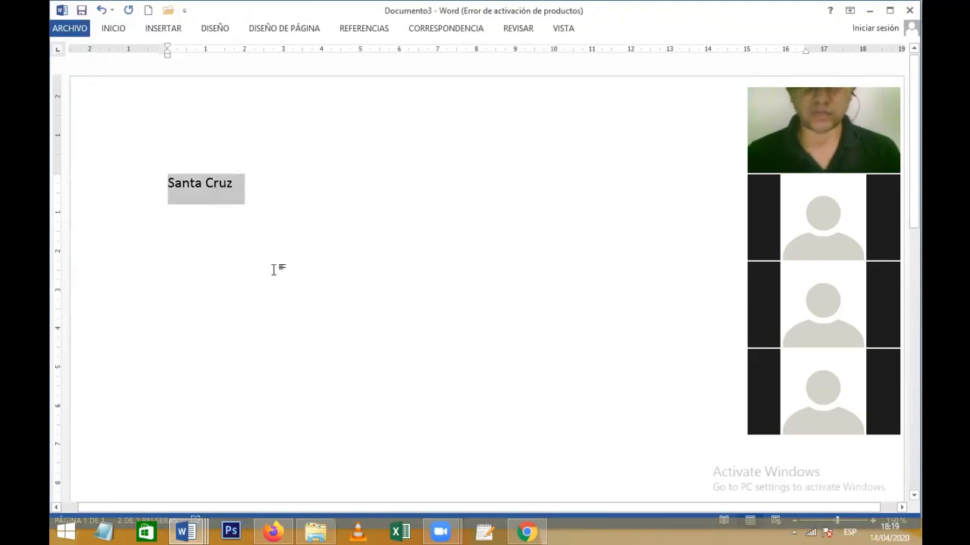
click(294, 188)
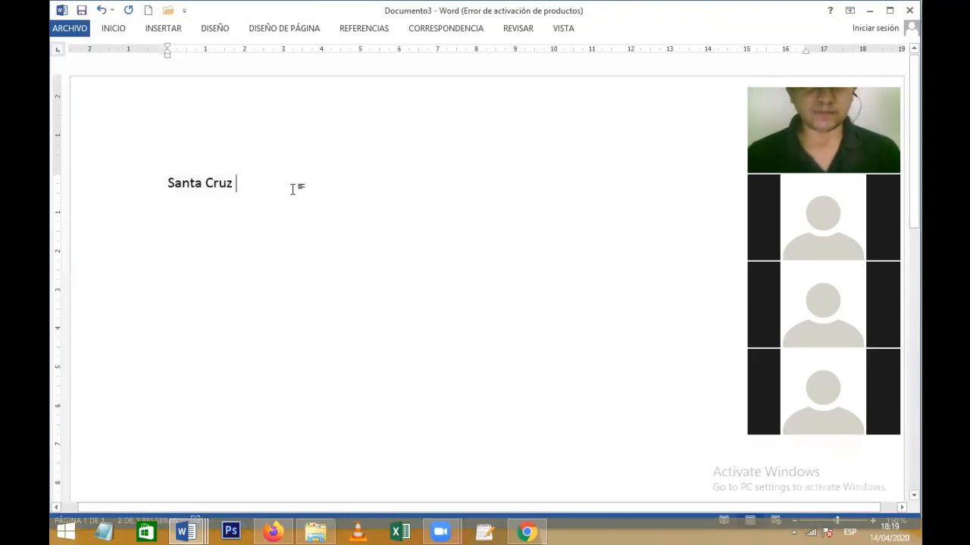
text(14)
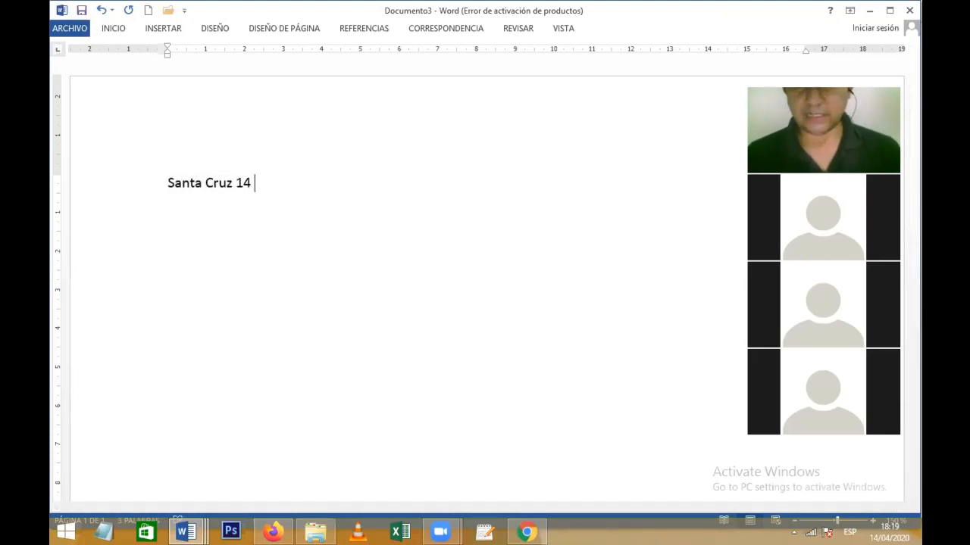
text( abril del 220)
key(BackSpace)
key(BackSpace)
text(020)
key(Return)
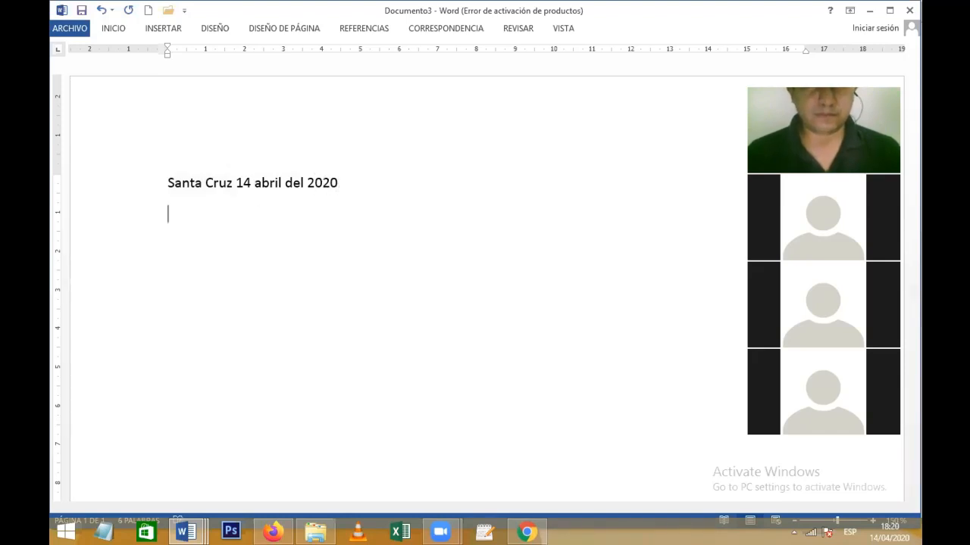
Enter "Señor:" on its own line below the date
text(Seño)
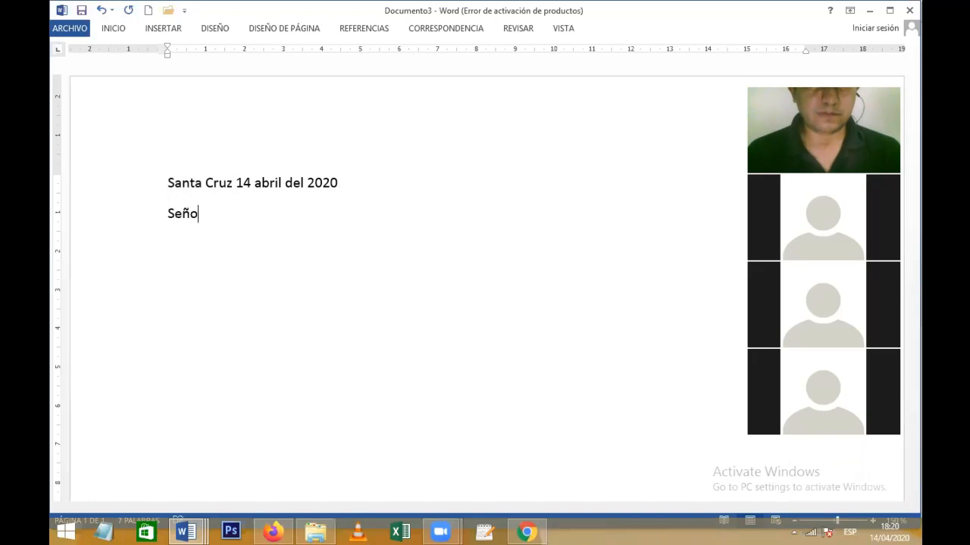
text(rñ)
key(BackSpace)
text(:)
key(Return)
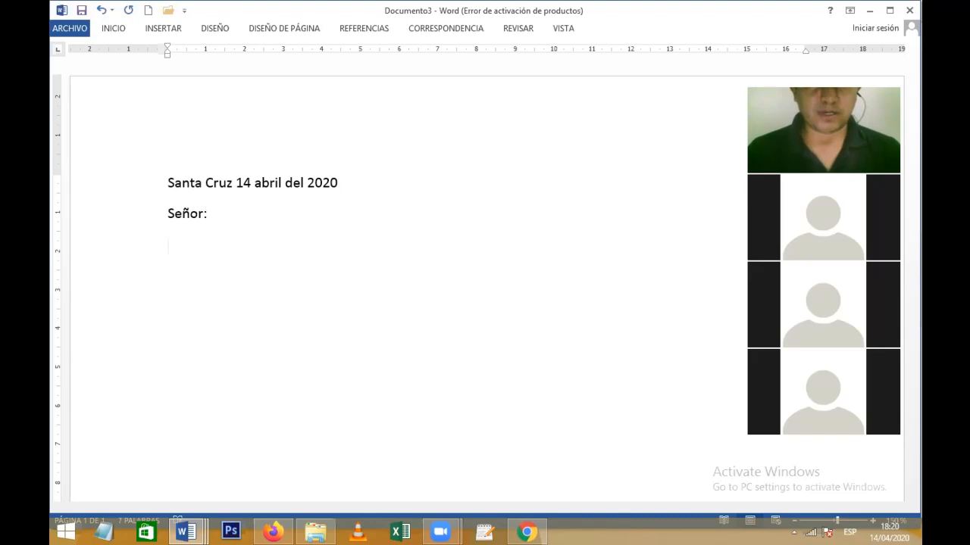
Enter the addressee's full name below "Señor:" and "Cargo" on the following line
text(Juan)
key(BackSpace)
key(BackSpace)
key(BackSpace)
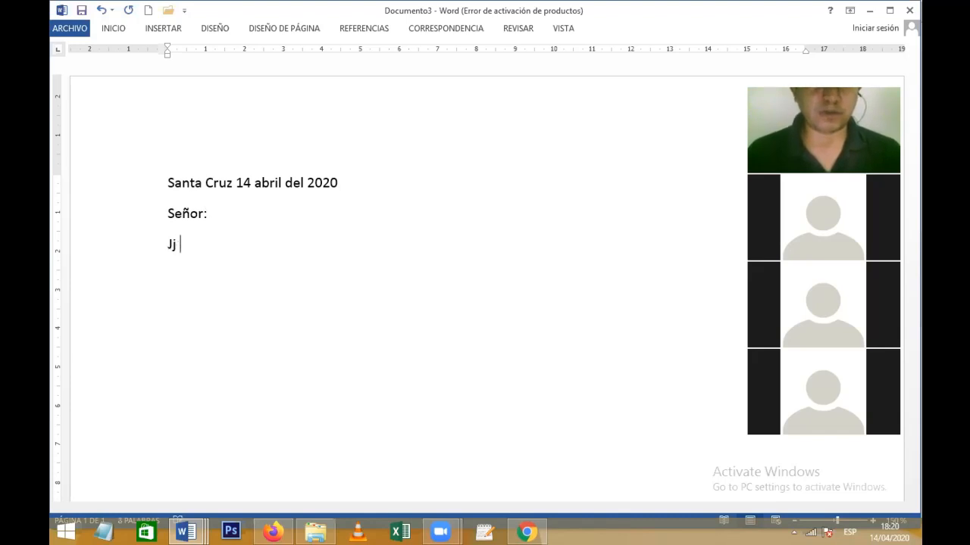
text(uan Pre)
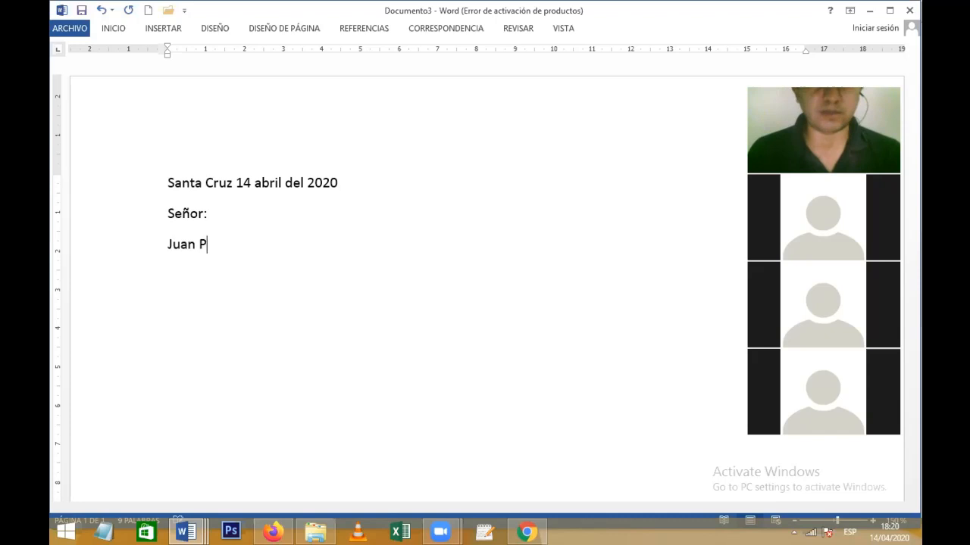
key(BackSpace)
text(e)
key(BackSpace)
key(BackSpace)
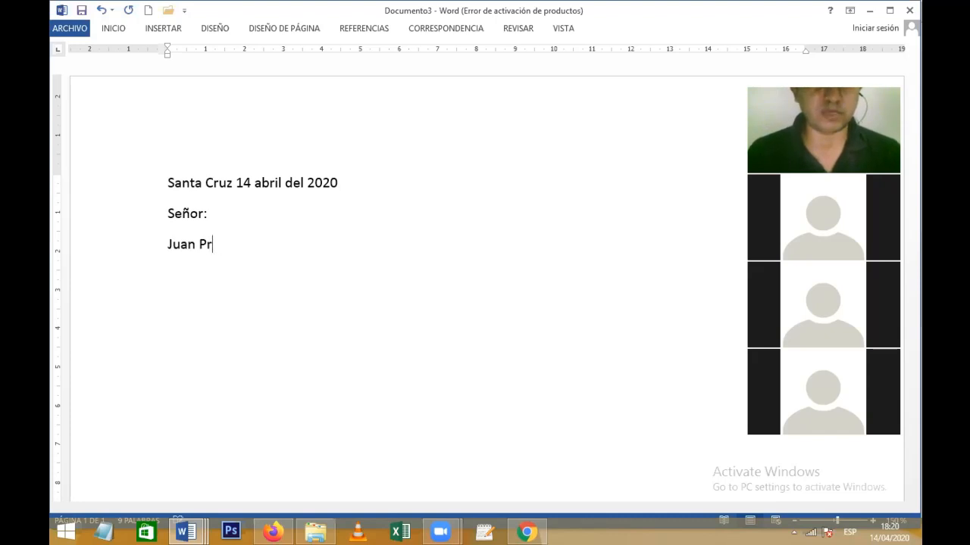
text(P)
key(BackSpace)
text(e)
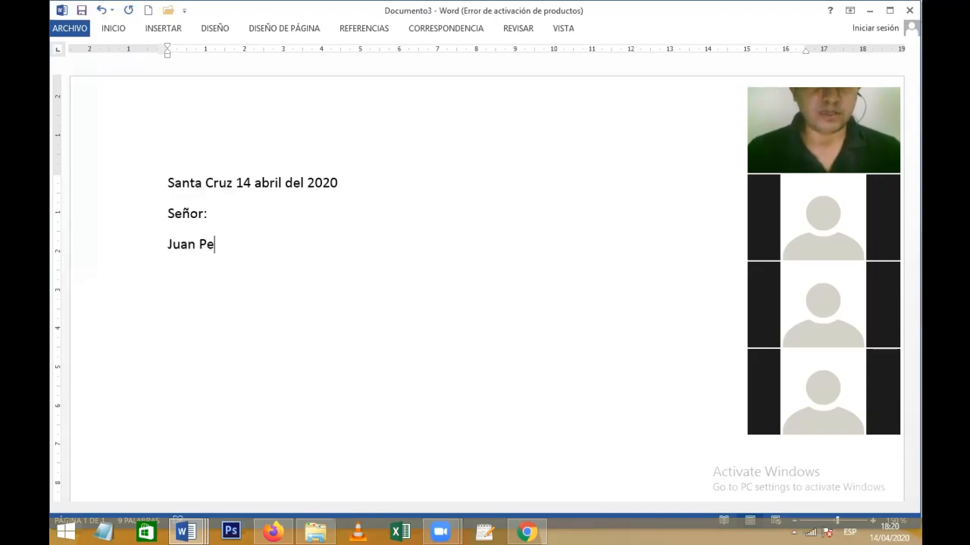
text(rez)
key(Return)
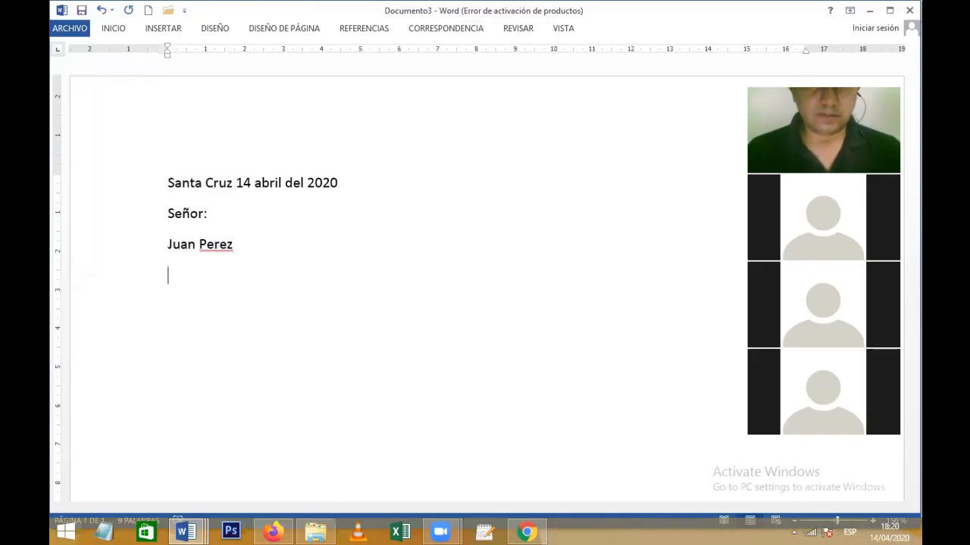
text(Cargo)
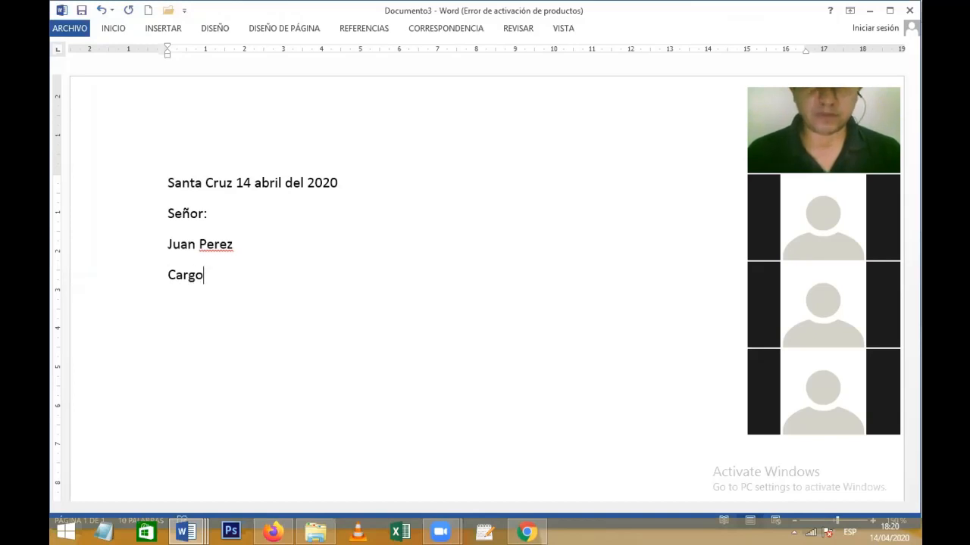
key(Return)
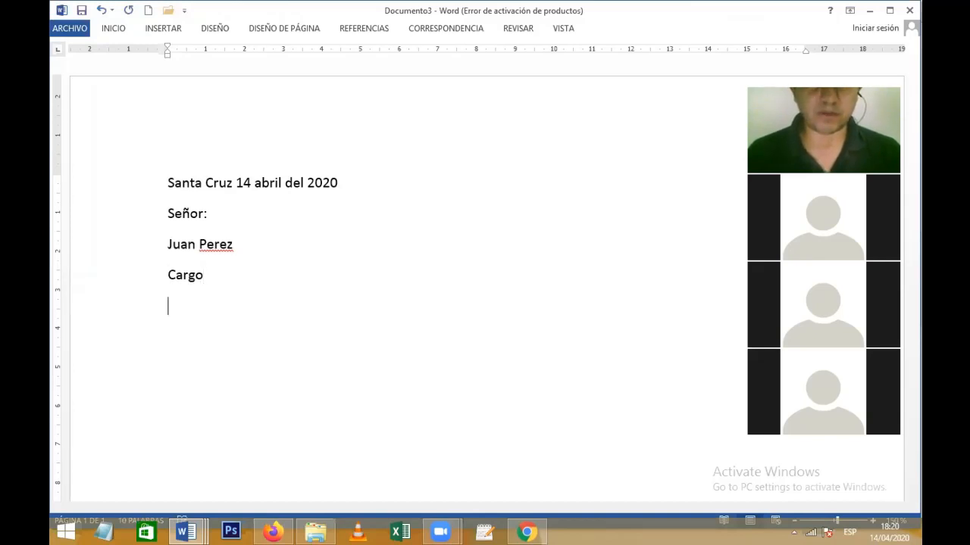
Add the indented reference line "Ref. titulo de la referencia" below "Cargo"
text(rec)
key(BackSpace)
key(BackSpace)
key(BackSpace)
text(Rre)
key(BackSpace)
key(BackSpace)
text(er)
key(BackSpace)
text(f. )
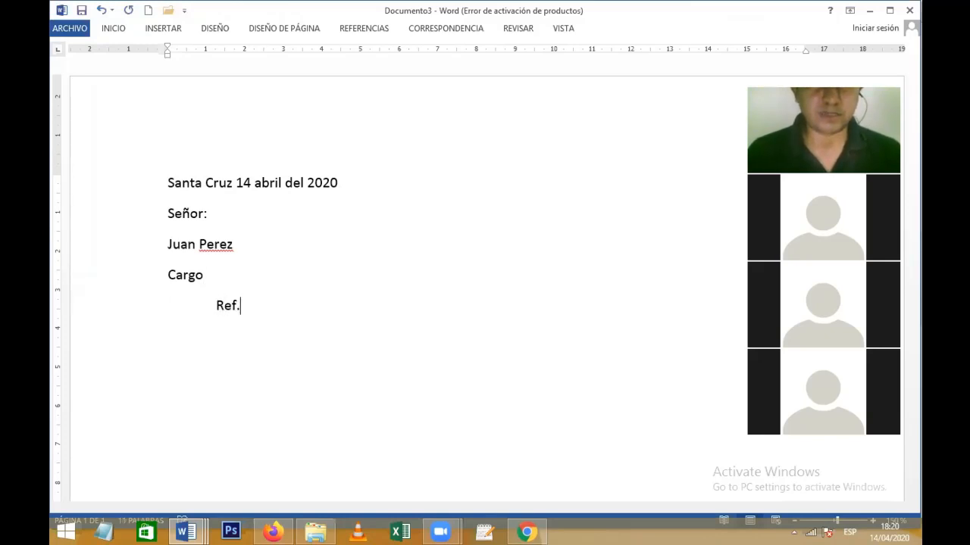
text(ti)
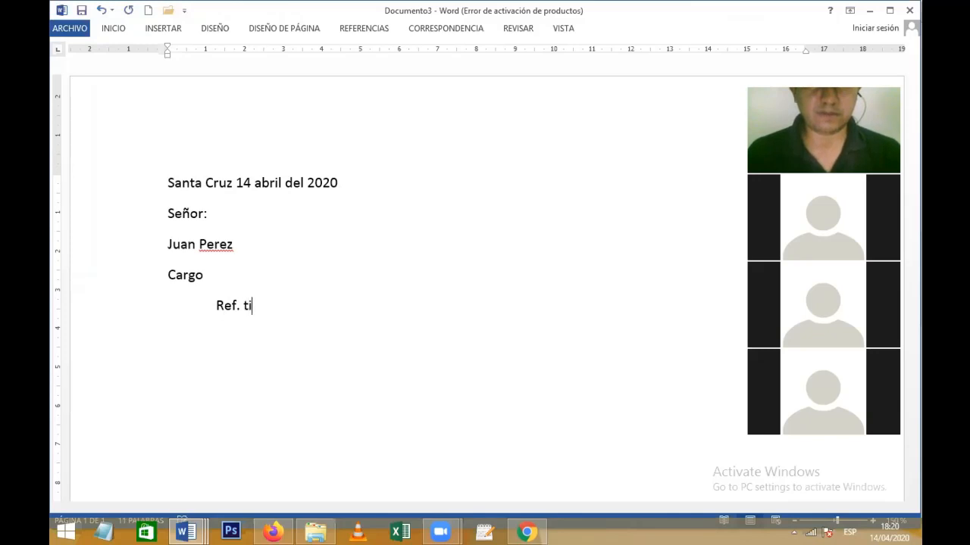
text(tulo de la )
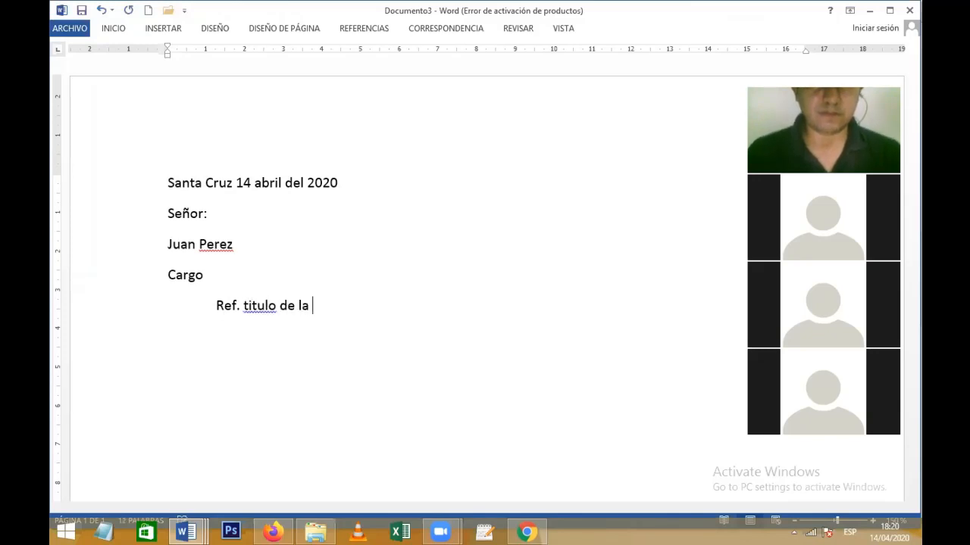
text(referenc)
key(BackSpace)
text(ren)
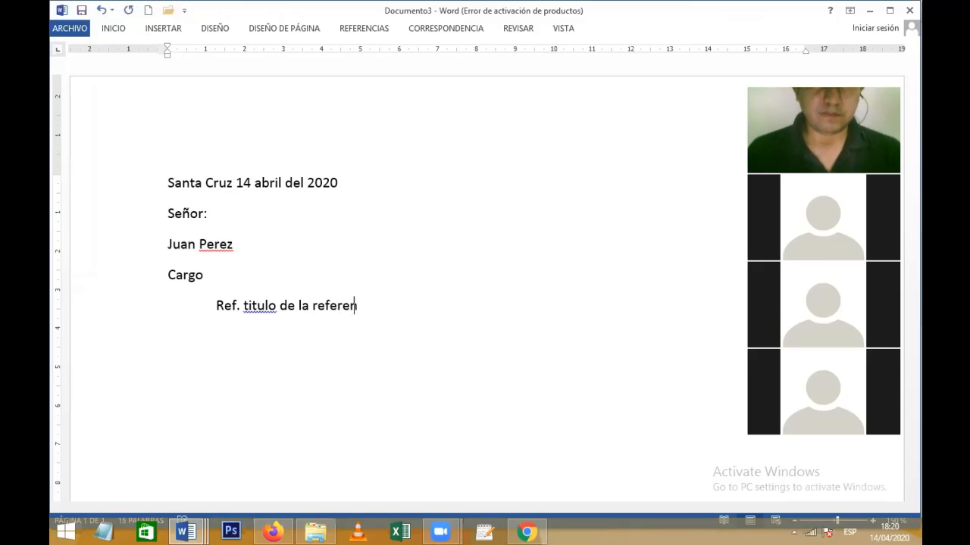
text(cia)
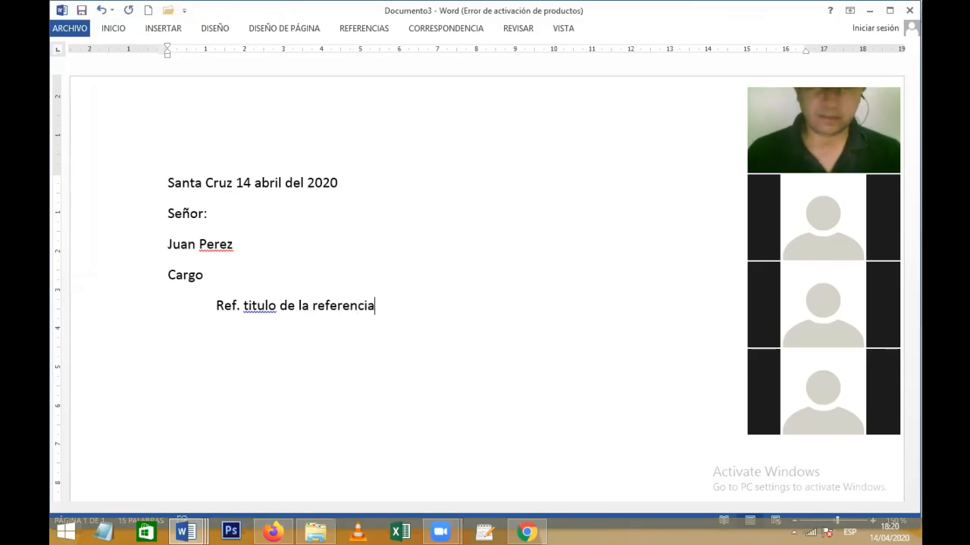
Correct "titulo" to "título" in the reference line using the suggested spelling, and continue on a new line below
right_click(260, 307)
click(302, 324)
key(Down)
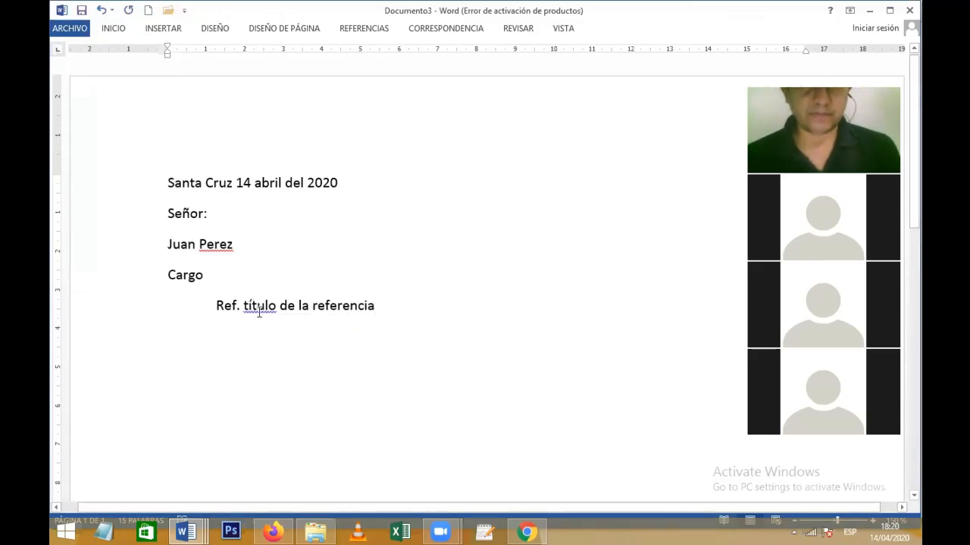
Enter the greeting "Distinguito" followed by the addressee's first name and a colon, leaving one new line below
text(Distit)
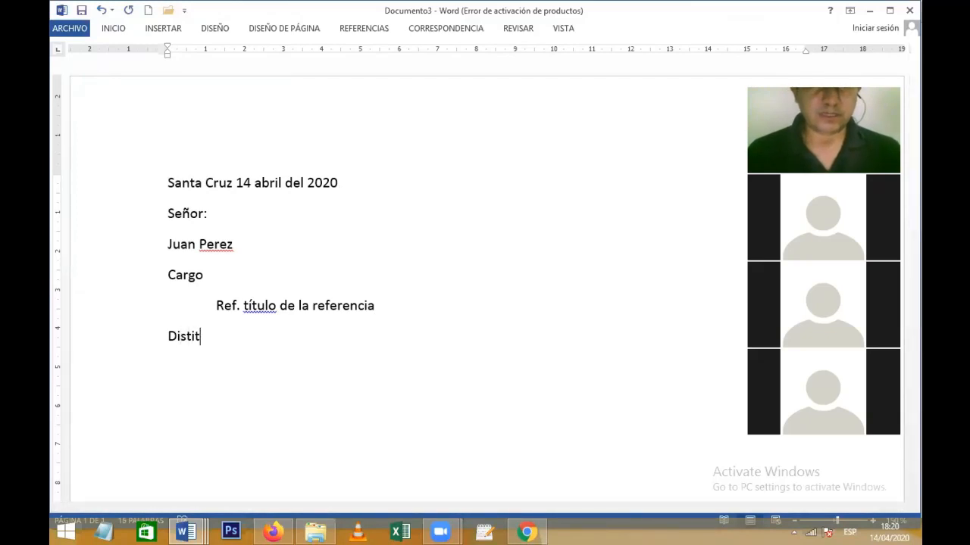
key(BackSpace)
text(nguito)
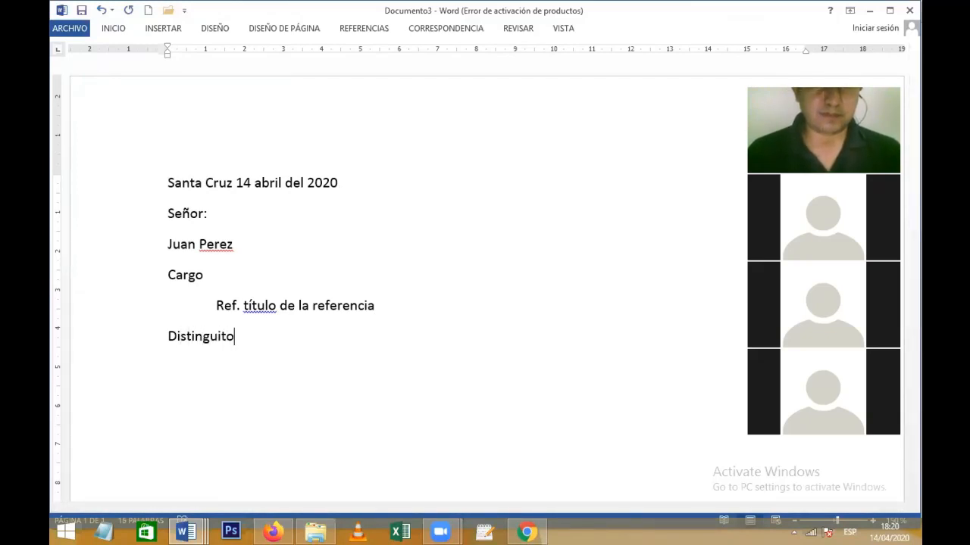
text( Juan)
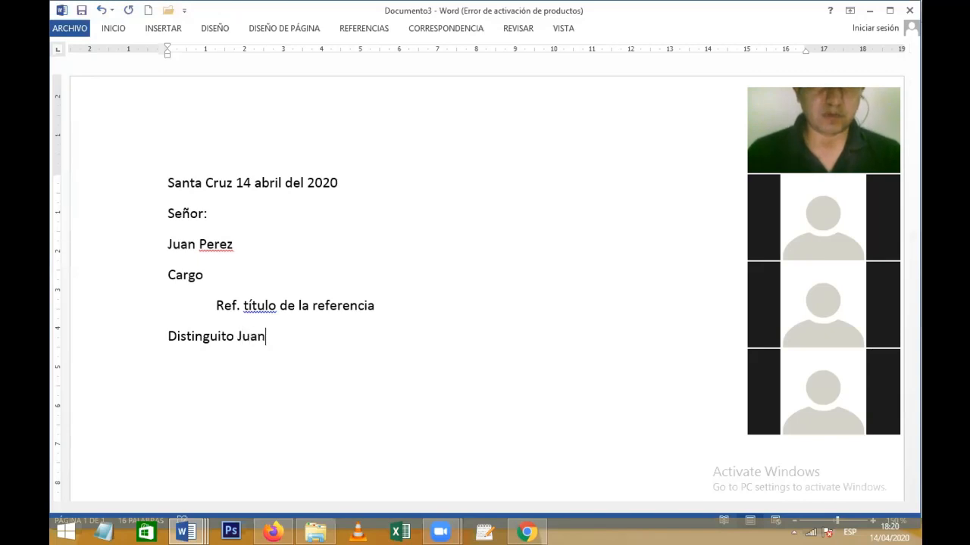
text(Ñ)
key(BackSpace)
text(:)
key(Return)
key(BackSpace)
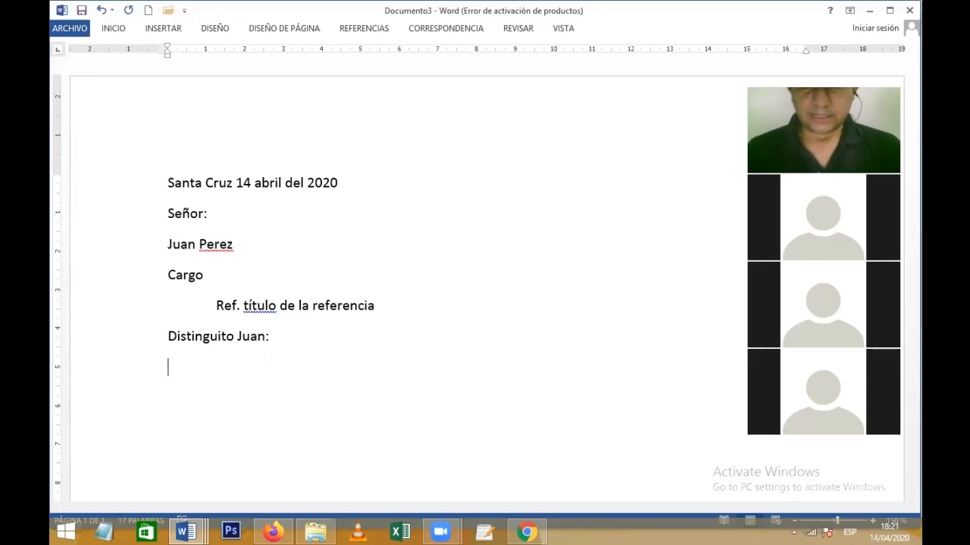
Generate five paragraphs of sample body text below the greeting with =rand(5)
text(=rand(5))
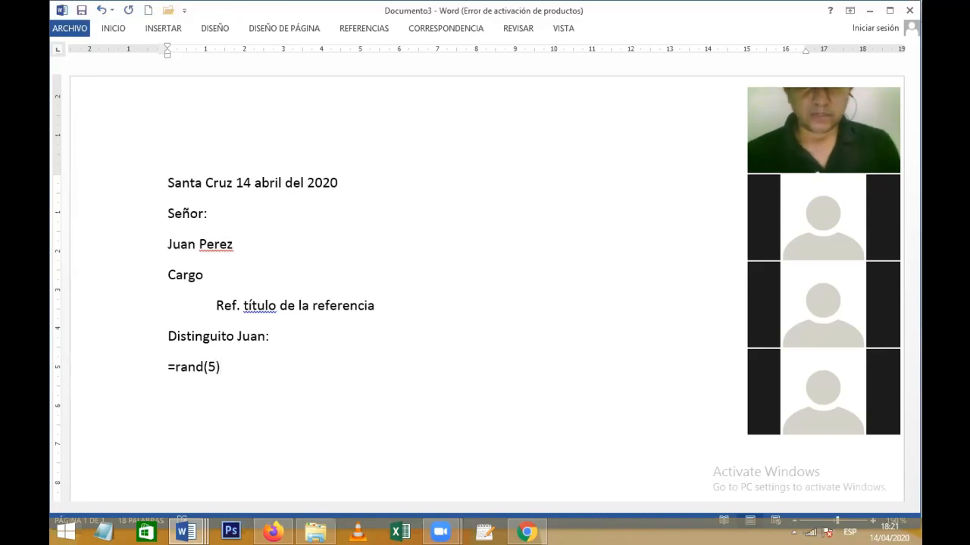
key(Return)
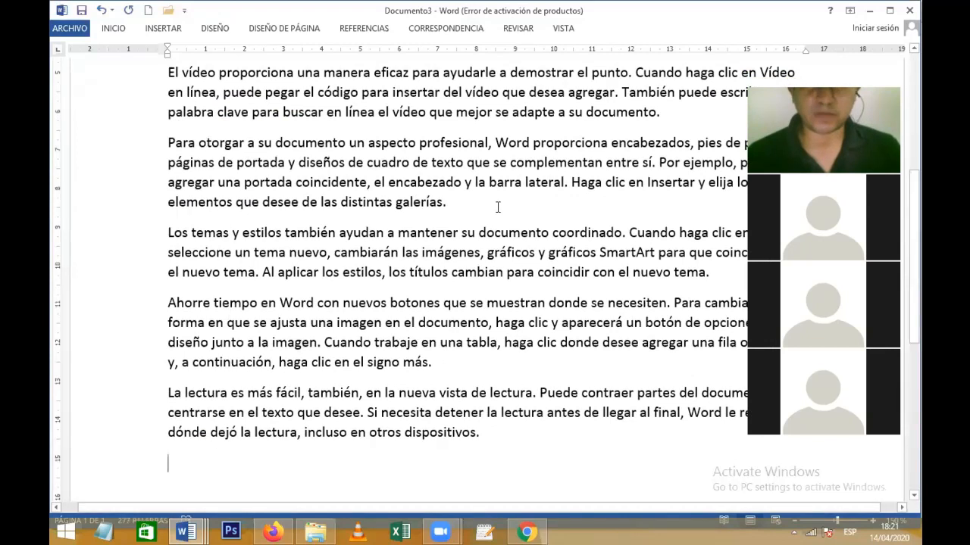
Capitalize "título" as "Título" in the reference line using the grammar suggestion
drag(909, 189, 910, 84)
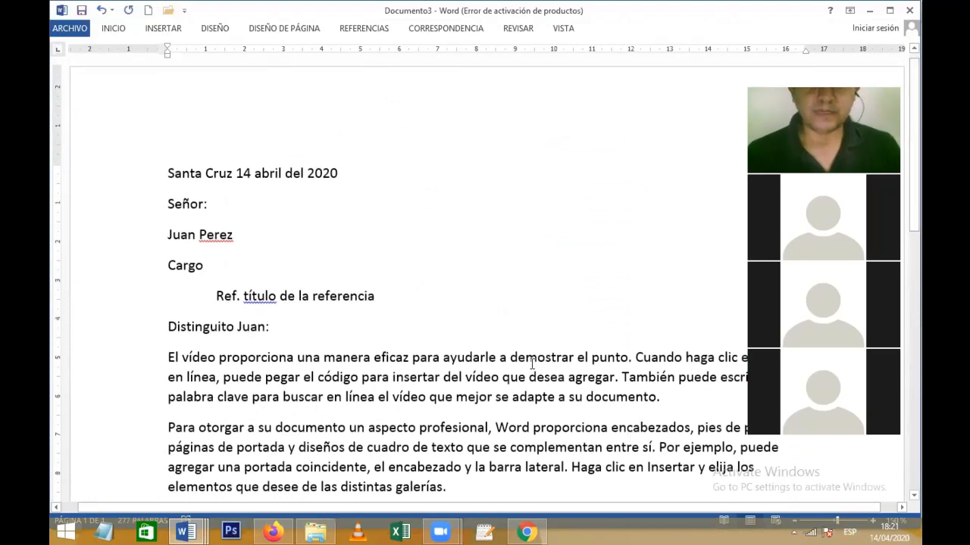
right_click(261, 297)
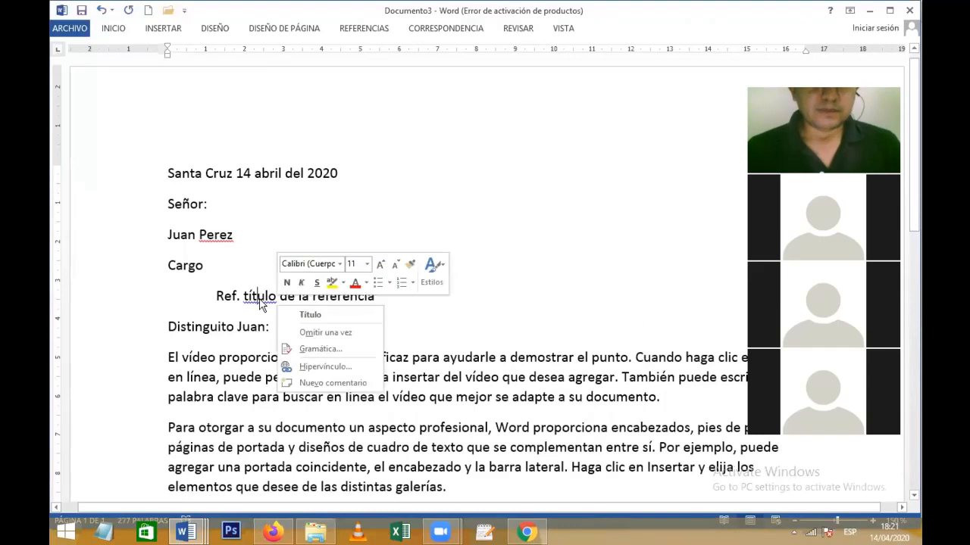
click(303, 313)
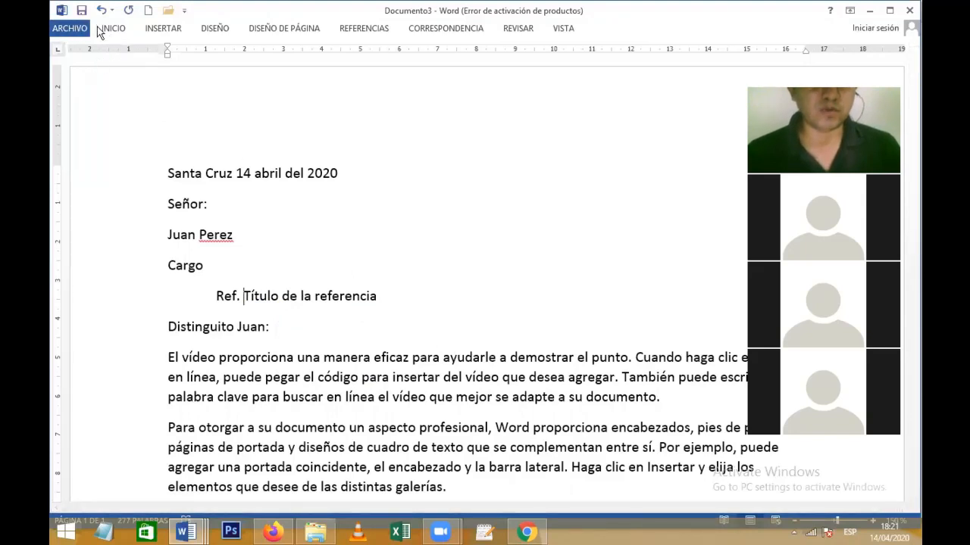
Save the letter as "cartaModelo" in the Documents folder, replacing the existing file of that name
click(80, 10)
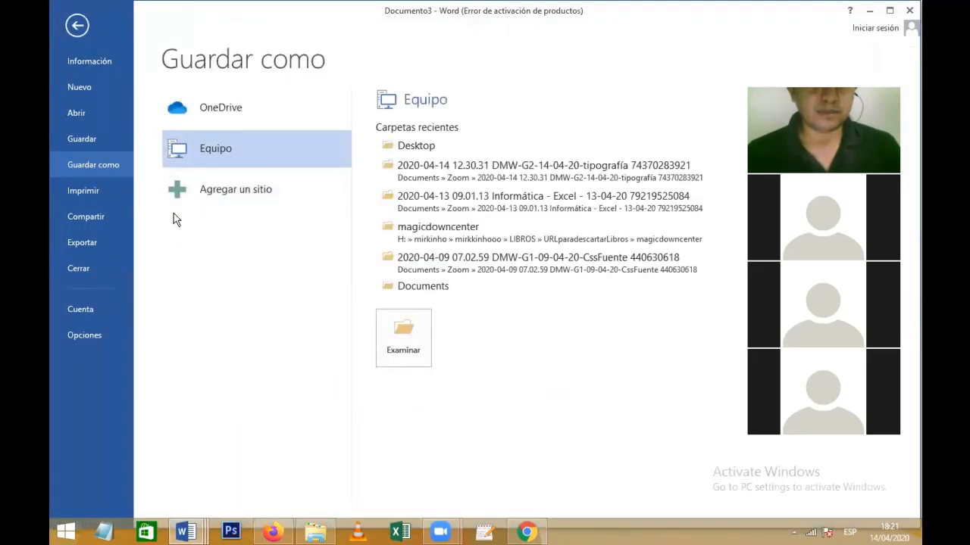
click(424, 286)
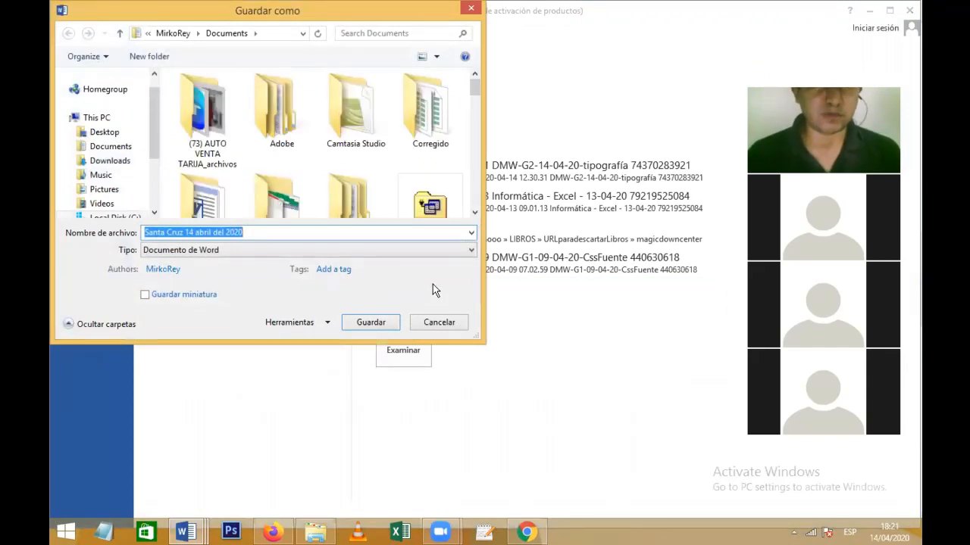
text(carta)
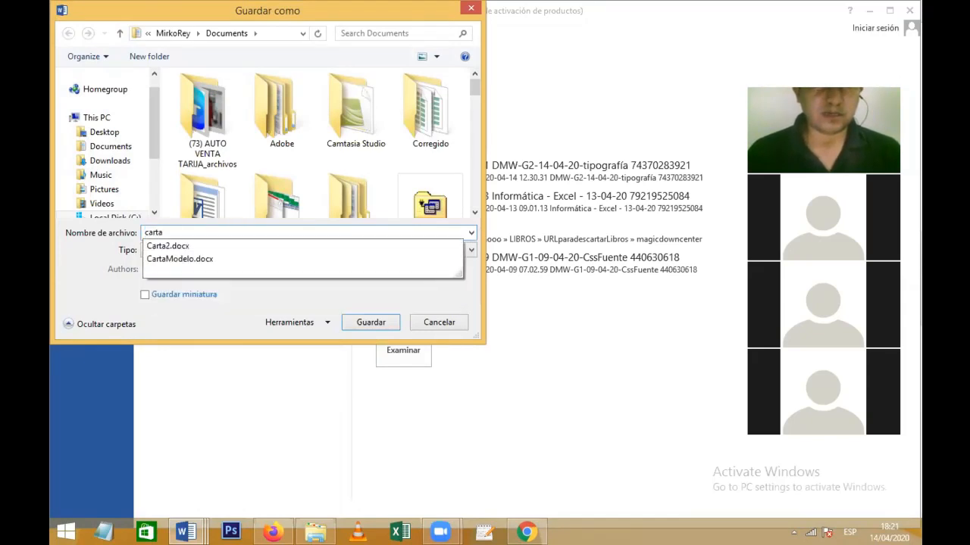
text(Model)
key(Return)
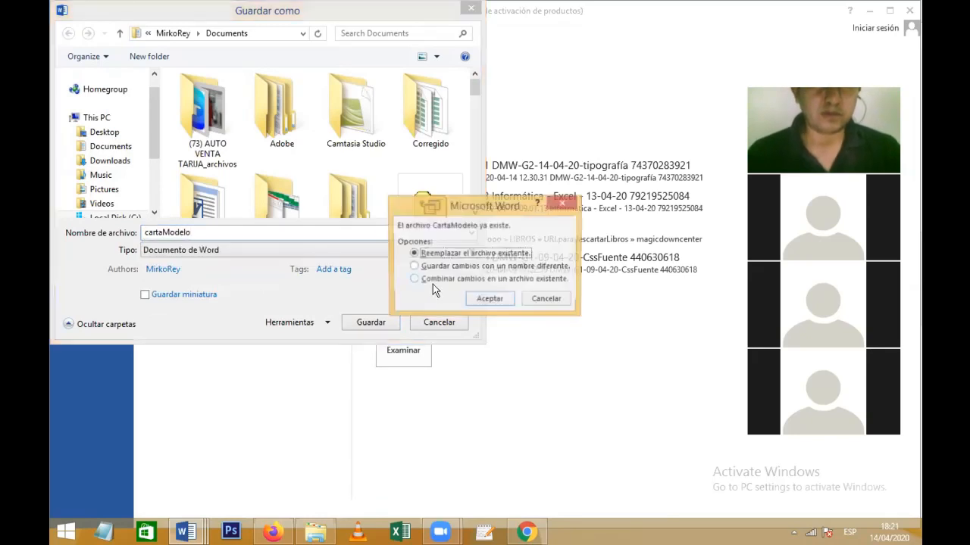
click(479, 298)
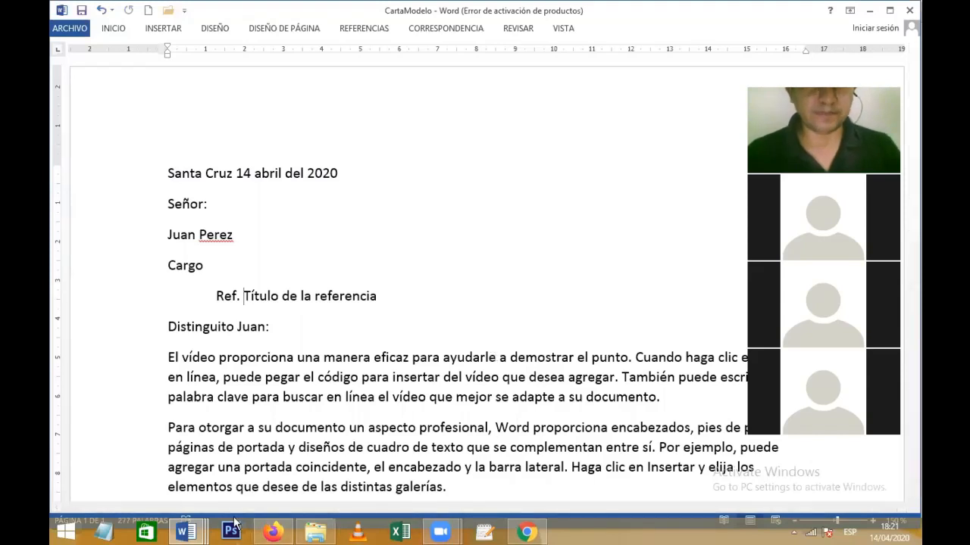
Review the employee table in the tabla document and return to the CartaModelo letter
click(183, 532)
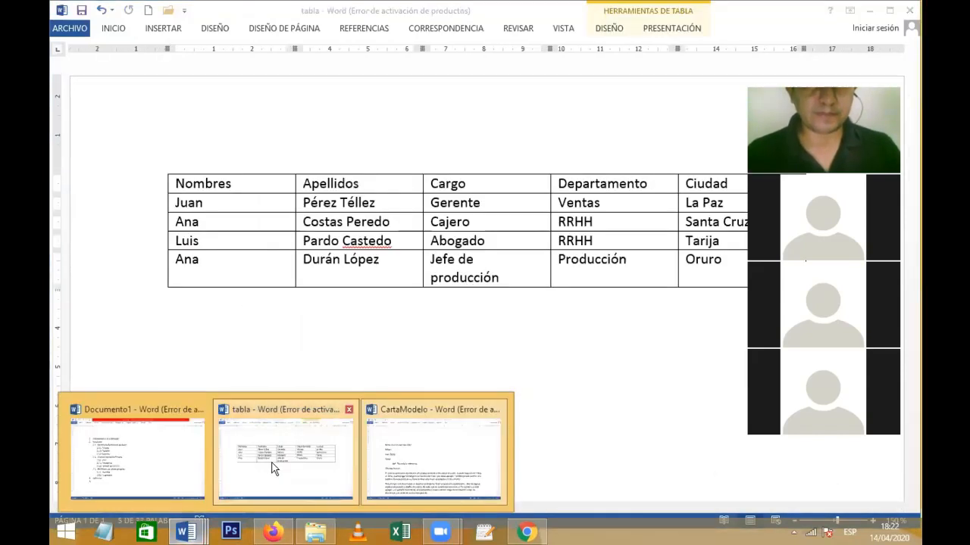
click(273, 467)
click(196, 532)
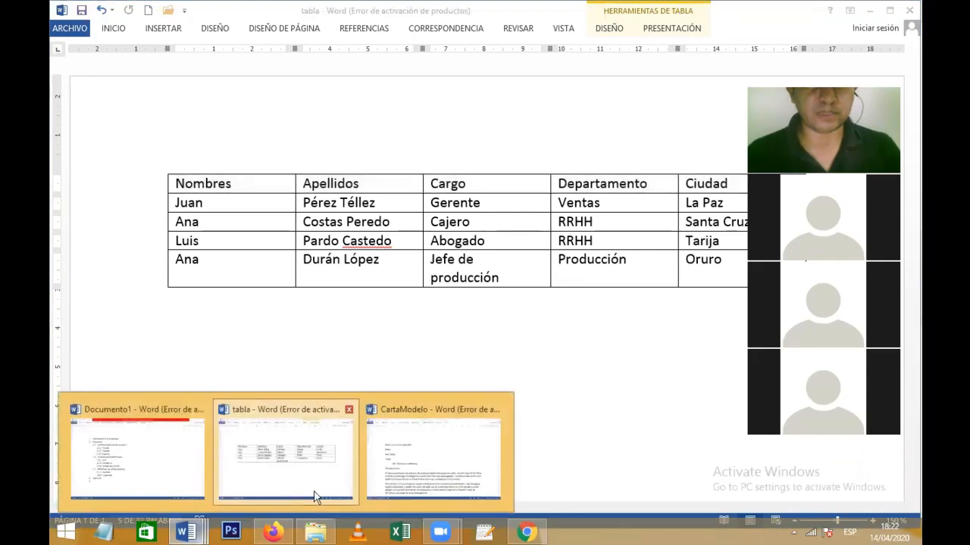
click(407, 464)
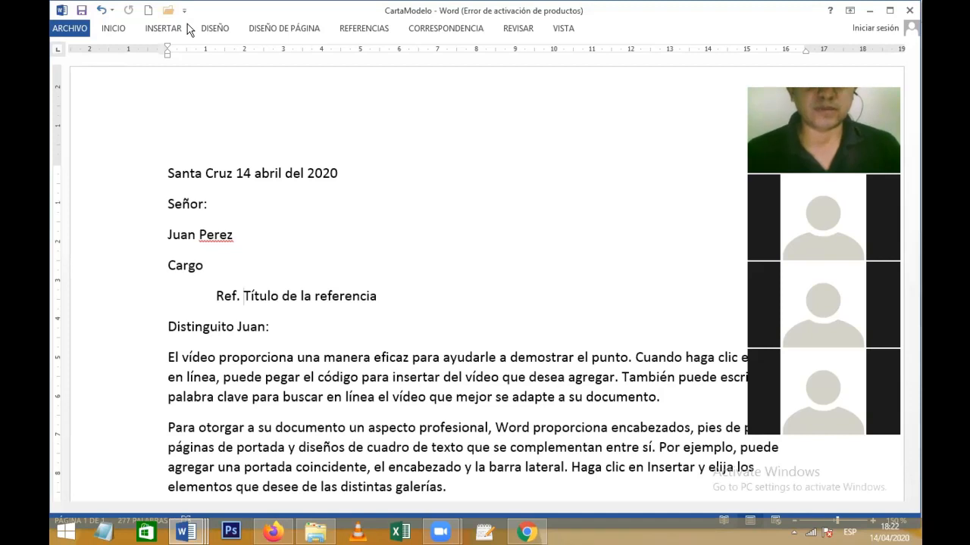
Start the step-by-step mail merge wizard for the CartaModelo letter and shift the window so the wizard's options are readable
click(424, 121)
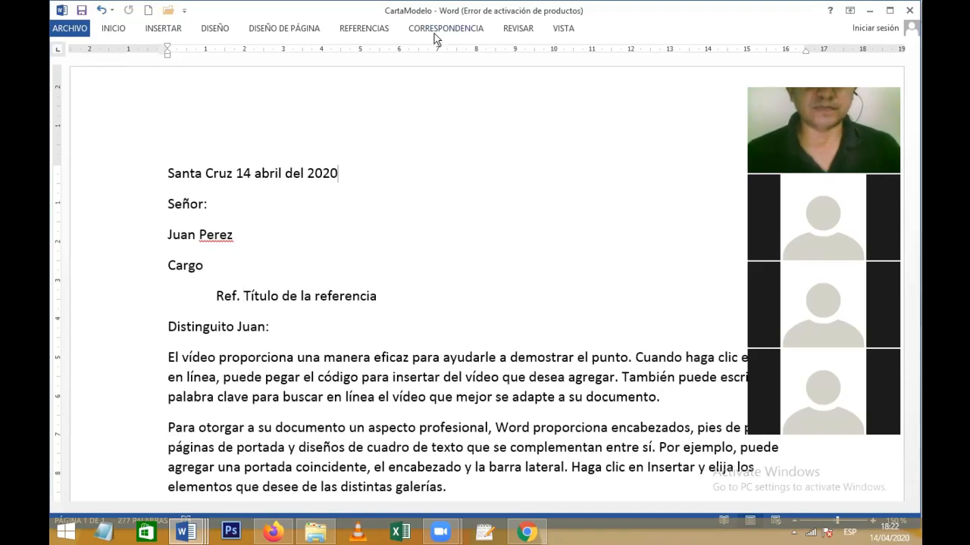
click(437, 31)
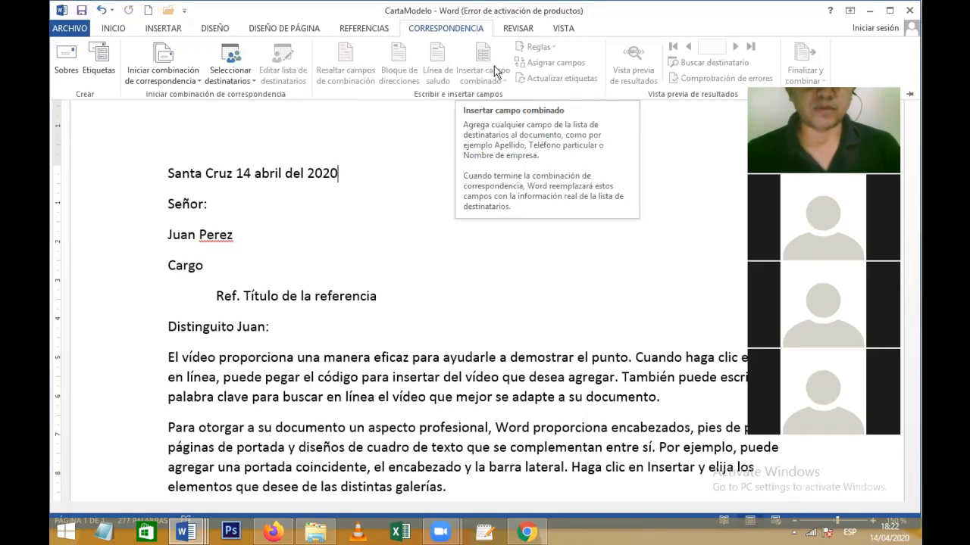
click(171, 85)
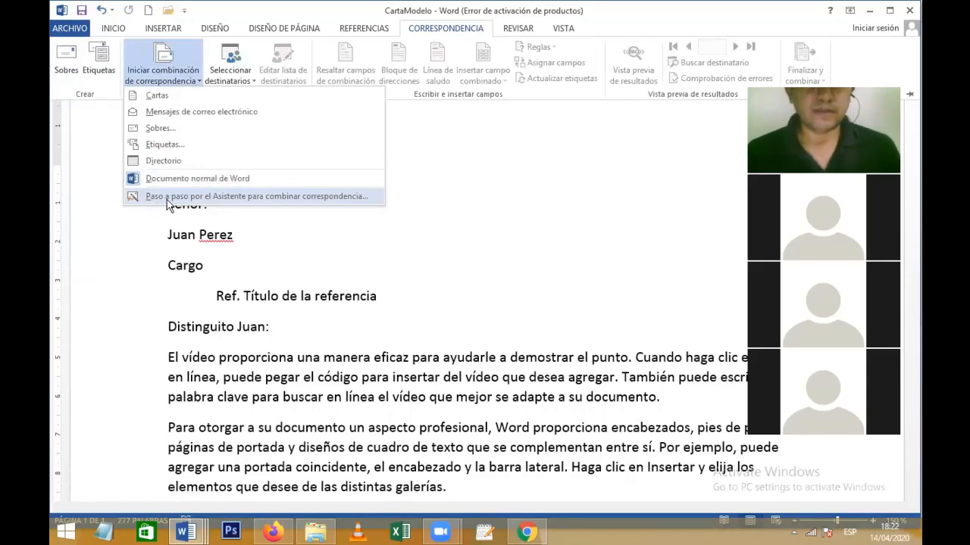
click(166, 199)
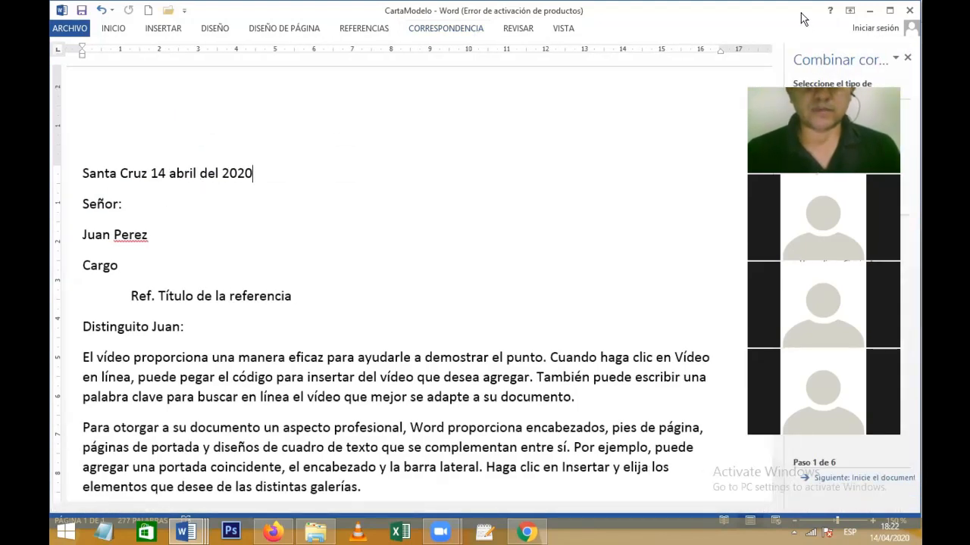
drag(801, 13, 634, 14)
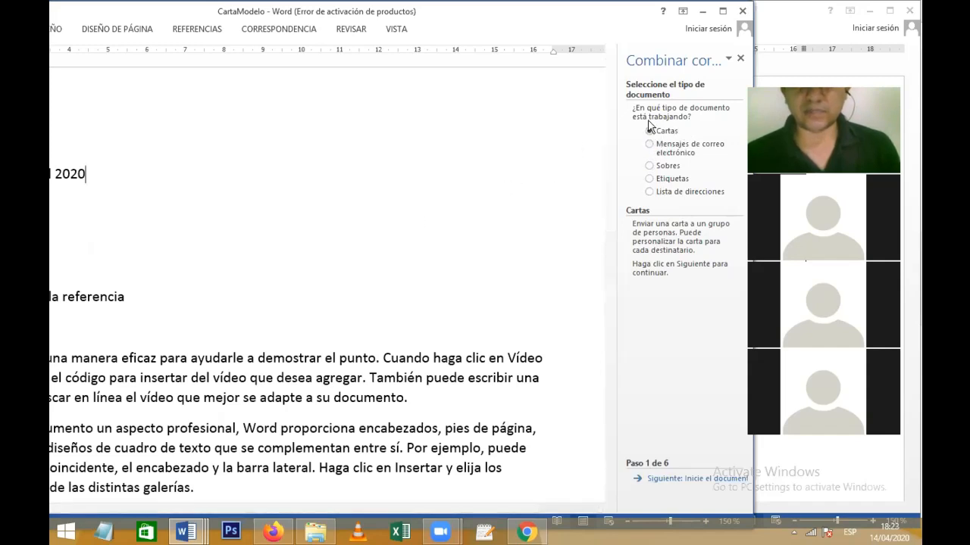
Keep letters as the document type and the current document as the starting document, advancing the wizard to recipient selection
click(686, 480)
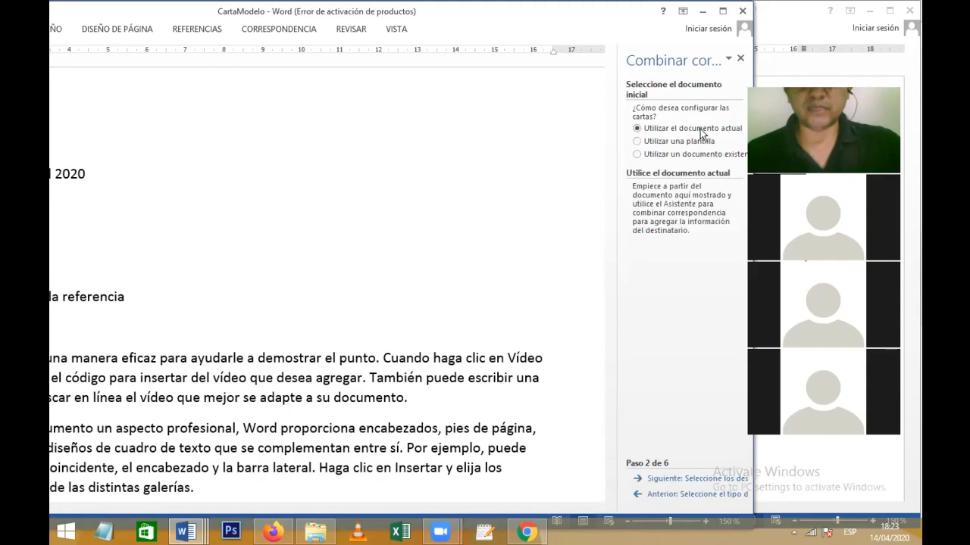
click(695, 479)
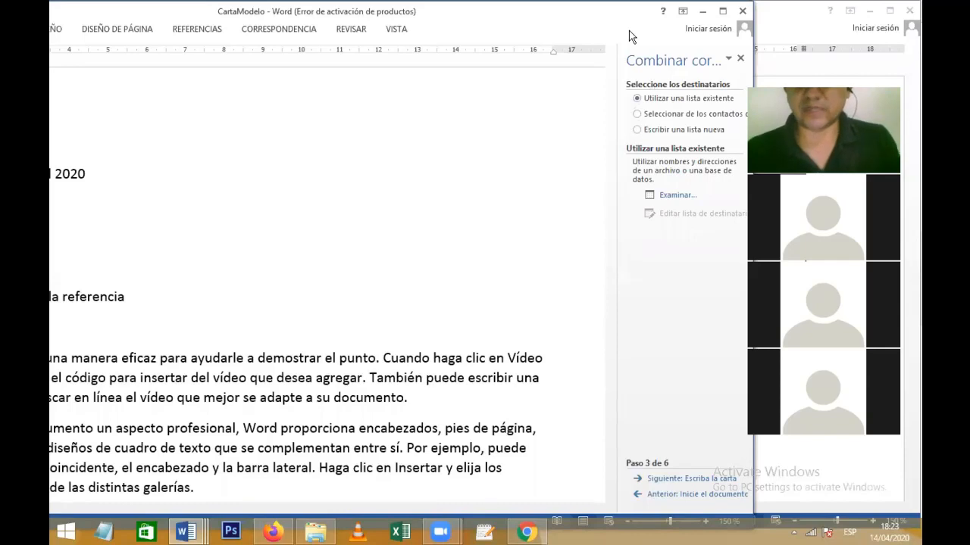
drag(628, 31, 633, 31)
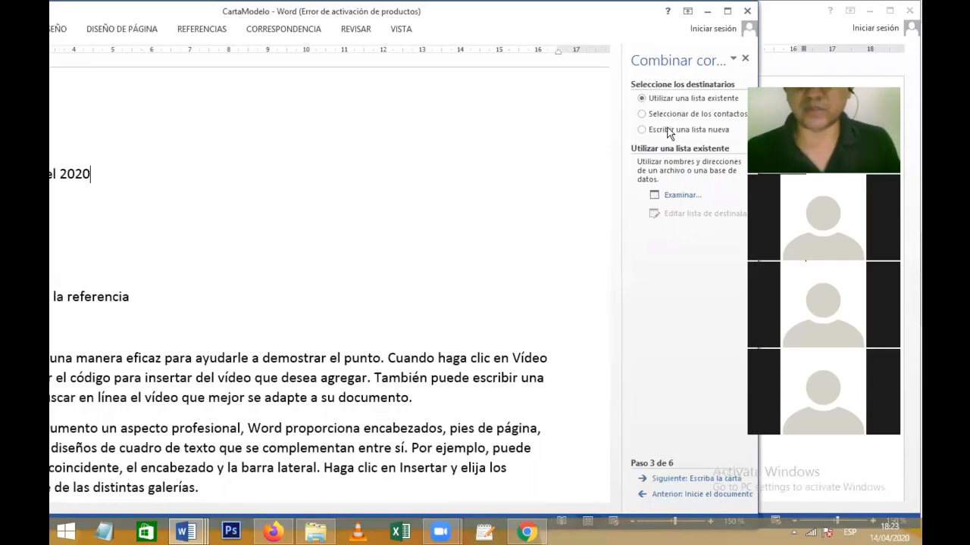
Load the tabla file from the Desktop as the existing recipient list for the merge
click(683, 197)
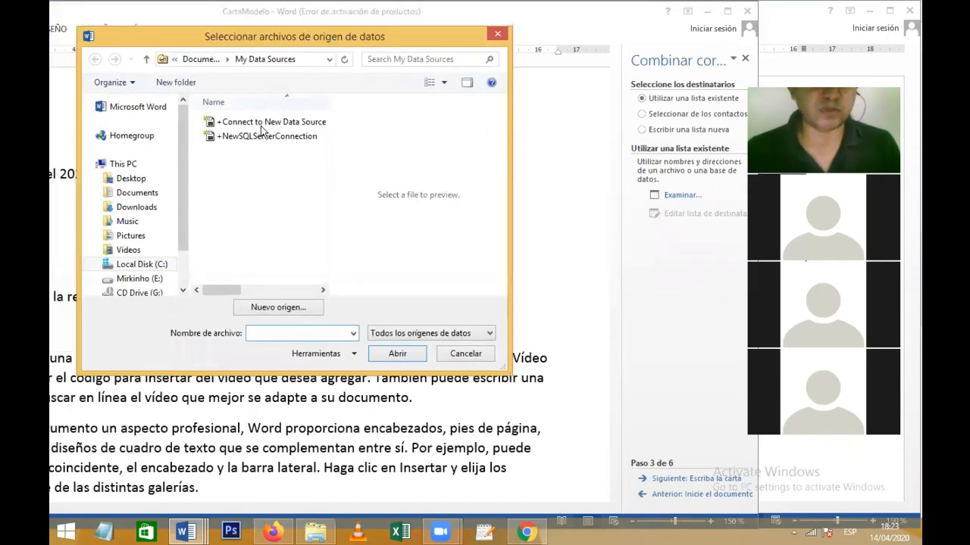
drag(181, 162, 178, 212)
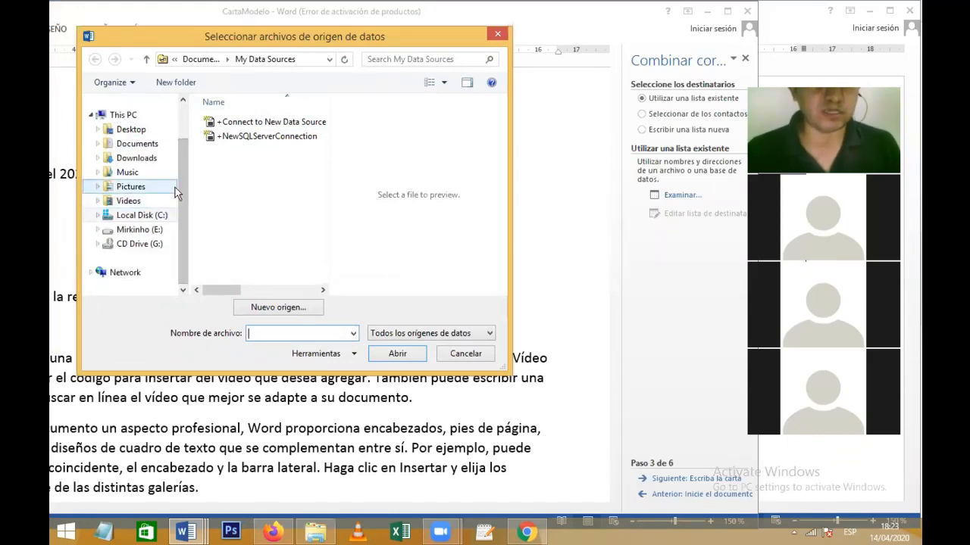
click(150, 132)
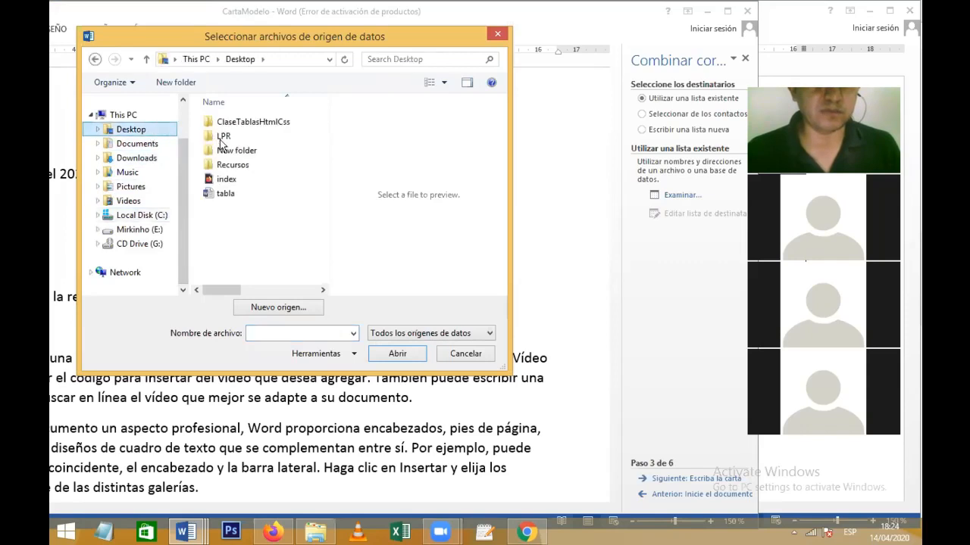
click(222, 195)
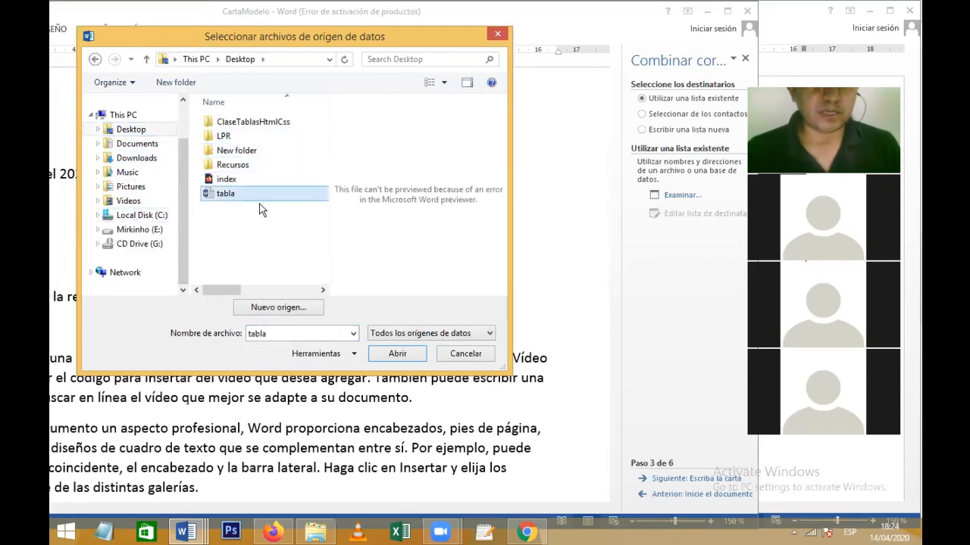
click(398, 355)
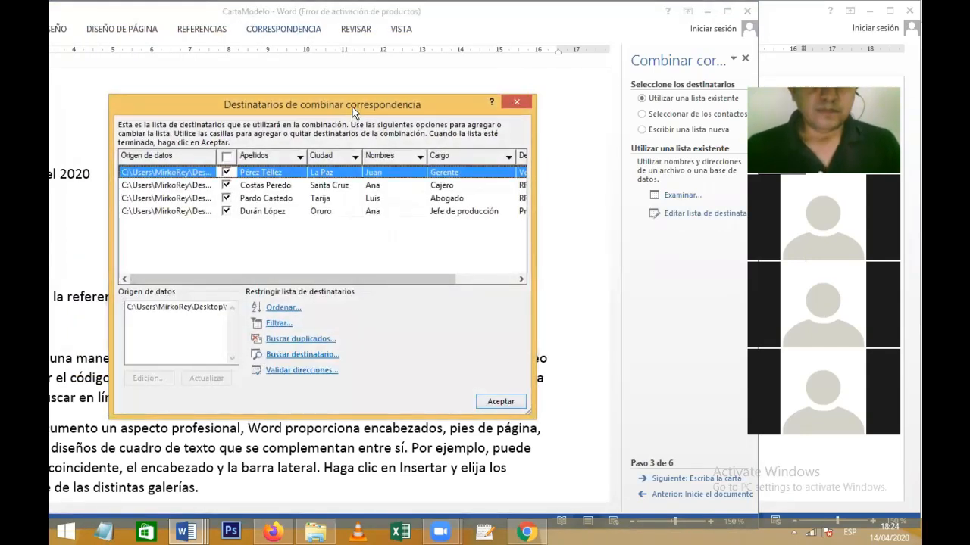
Compare the entries in the mail merge recipient list with the table in the tabla document
drag(359, 107, 391, 99)
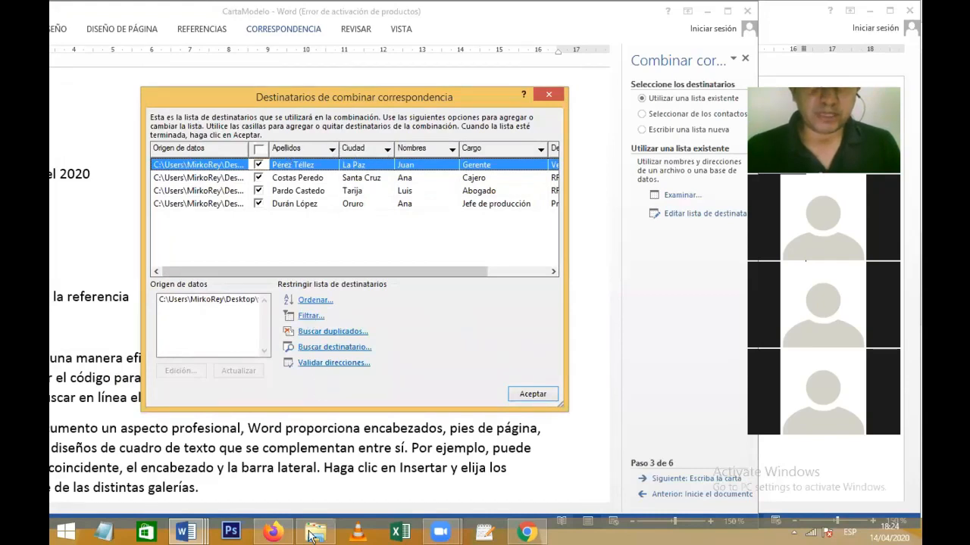
click(207, 524)
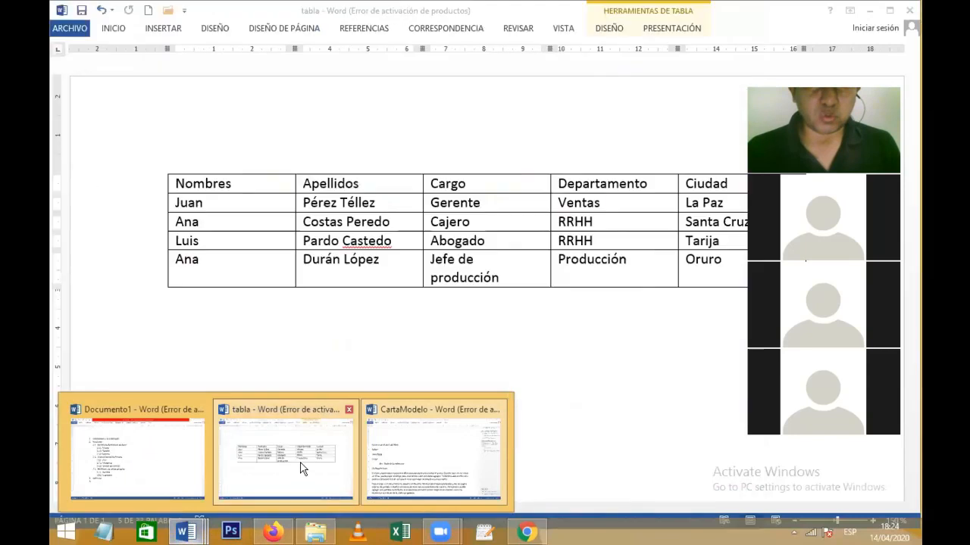
click(303, 470)
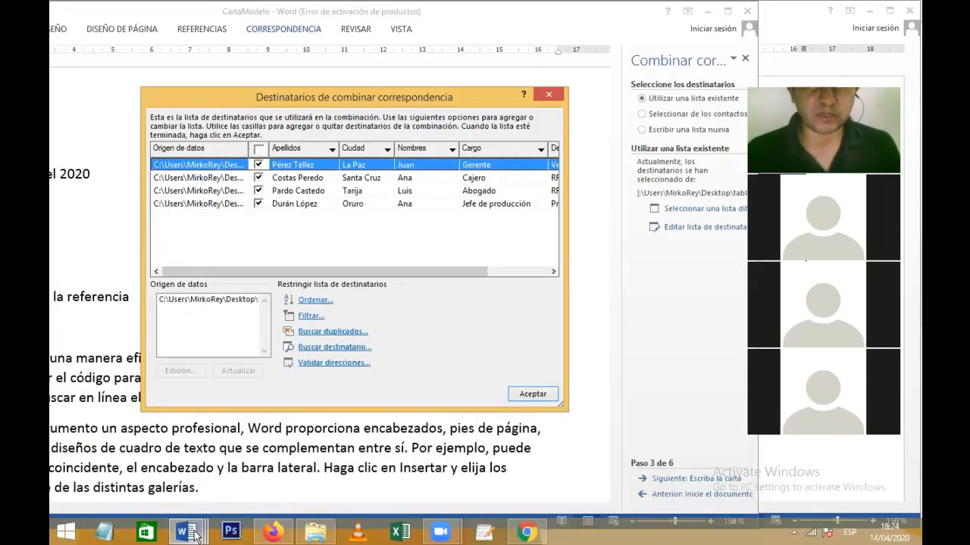
mouse_move(196, 535)
mouse_move(277, 465)
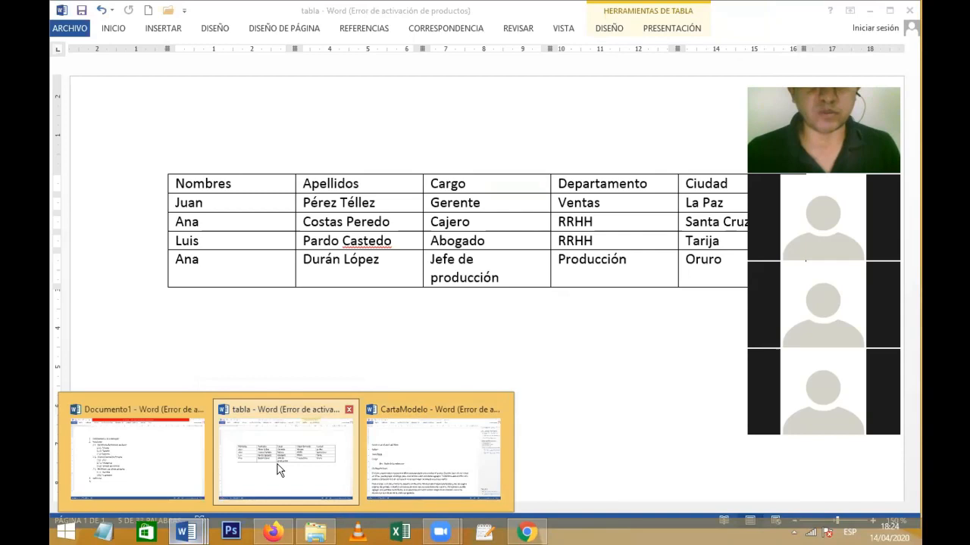
mouse_move(385, 463)
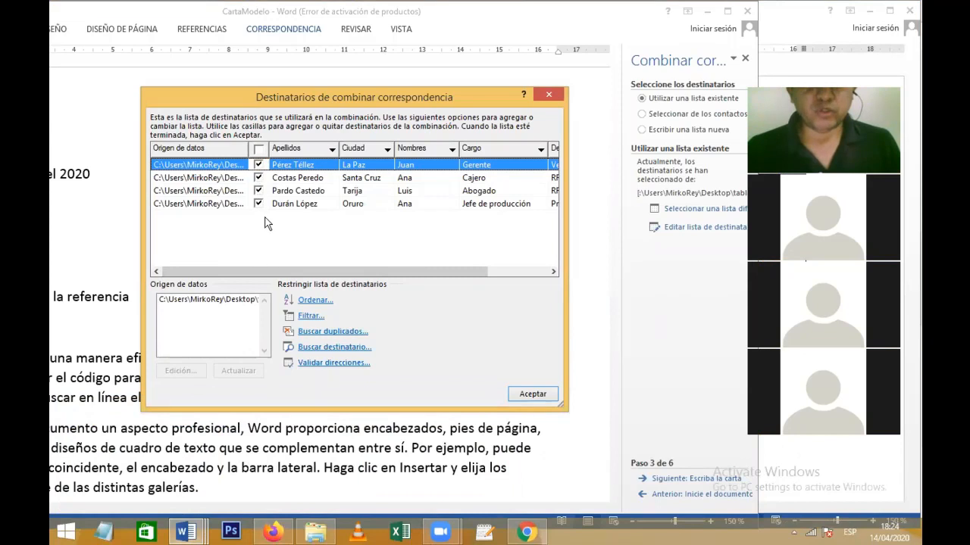
Toggle the second and third recipients off and on again, and accept the merge list with all recipients included
click(257, 178)
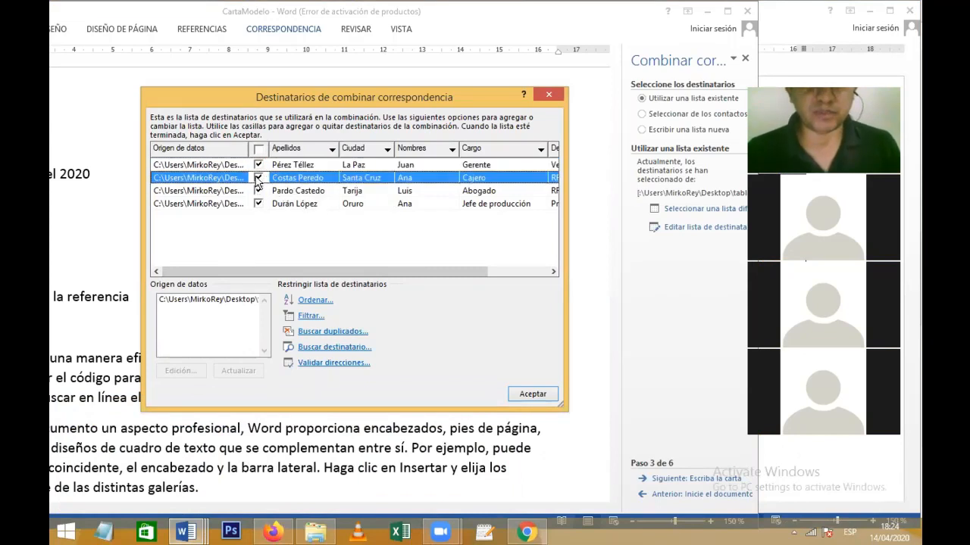
click(258, 179)
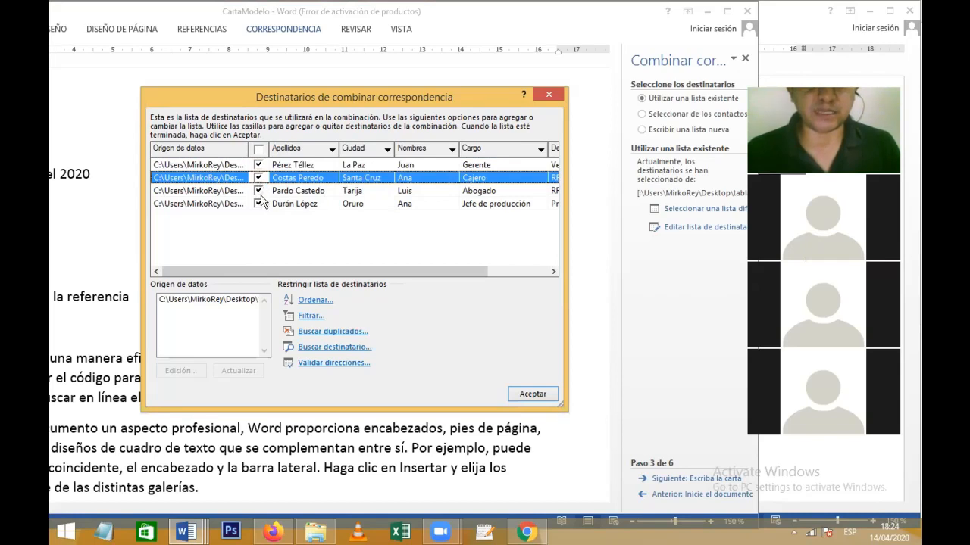
click(259, 192)
click(259, 191)
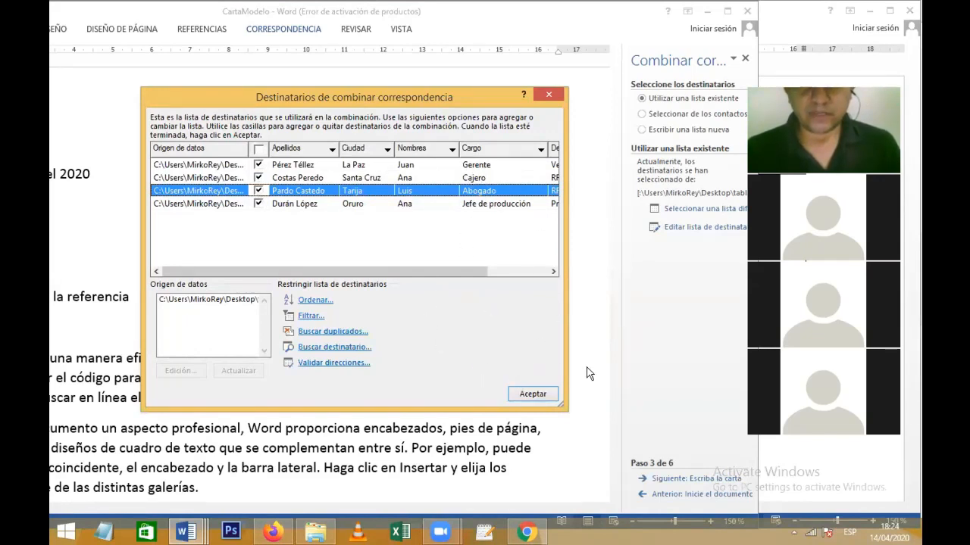
click(532, 396)
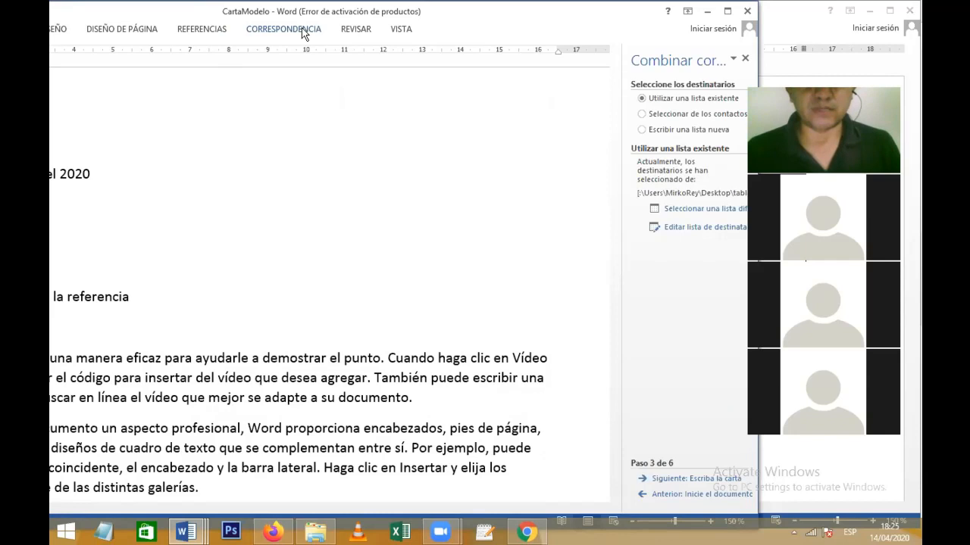
Compare the merge fields that can be inserted in the letter with the column headings in the tabla document
click(273, 32)
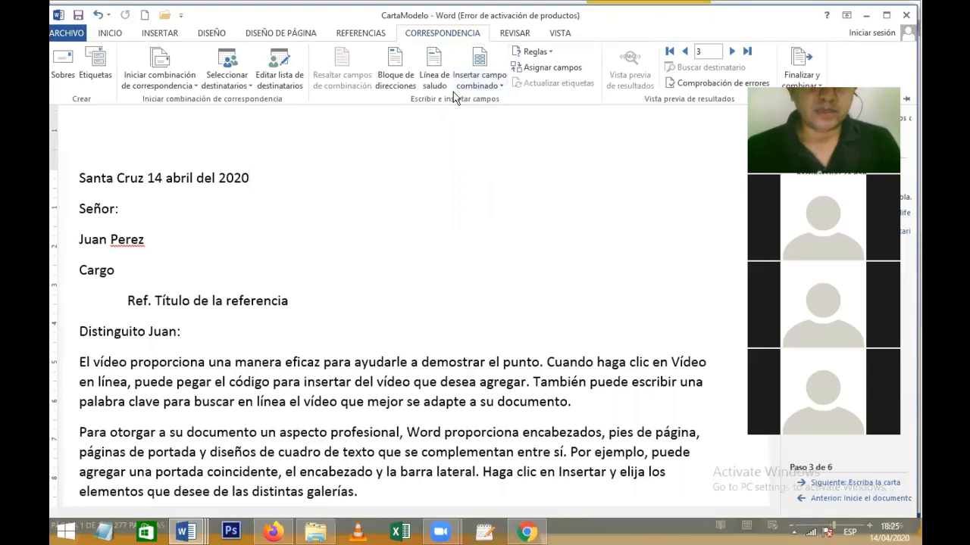
click(494, 87)
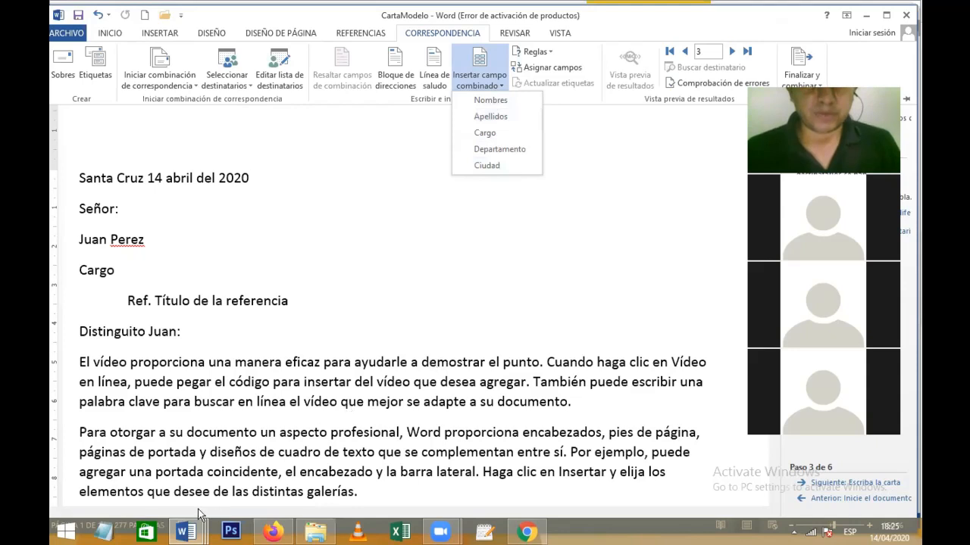
click(191, 532)
mouse_move(260, 462)
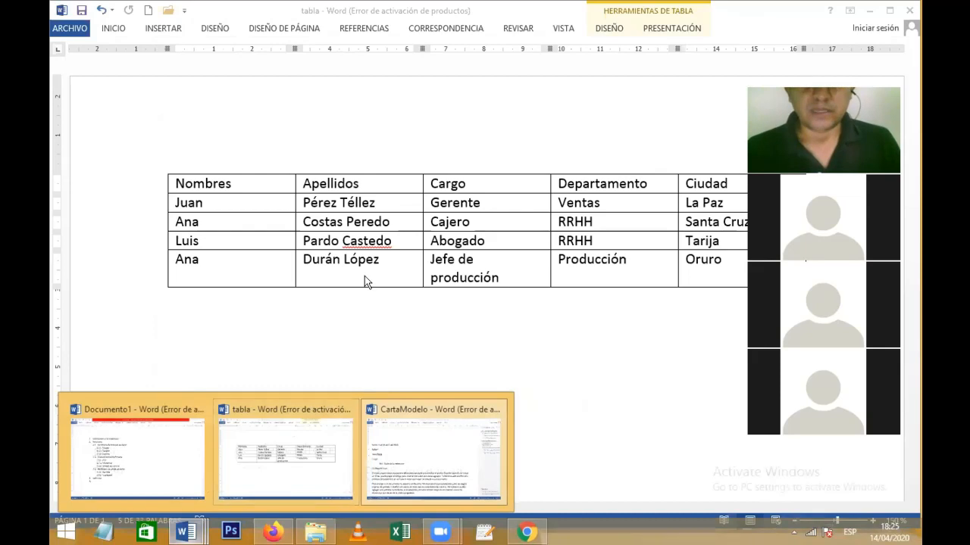
click(429, 35)
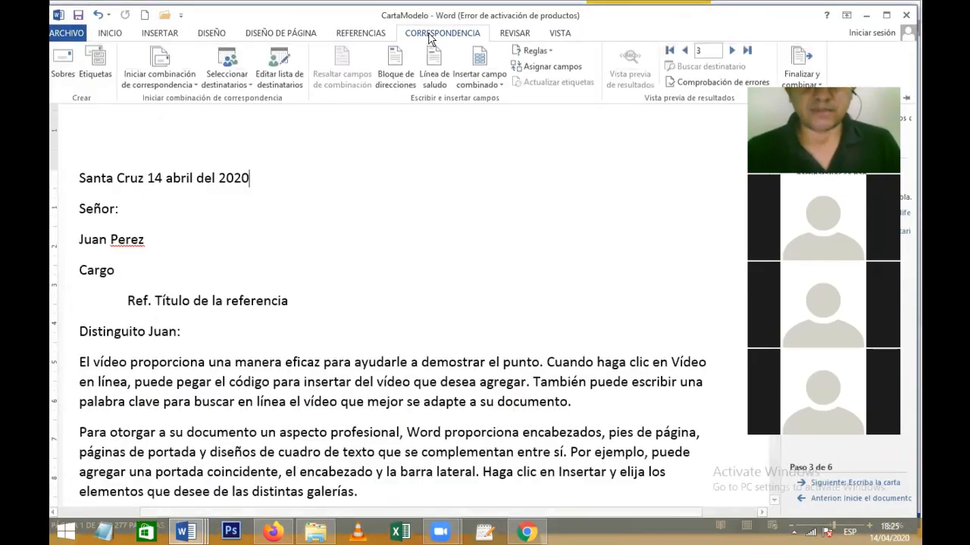
click(492, 85)
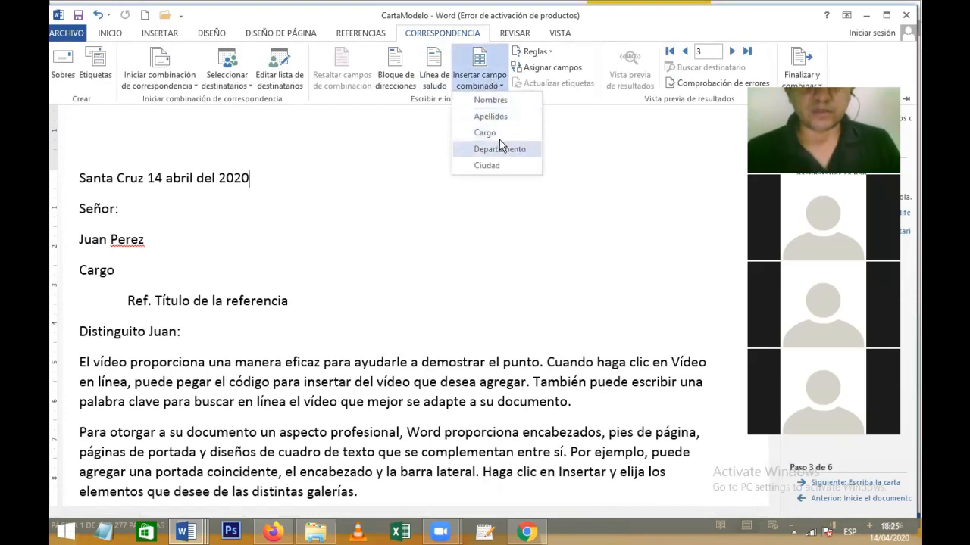
Replace "Santa Cruz" in the letter's date line with the Ciudad merge field
click(78, 179)
click(82, 182)
drag(79, 179, 146, 181)
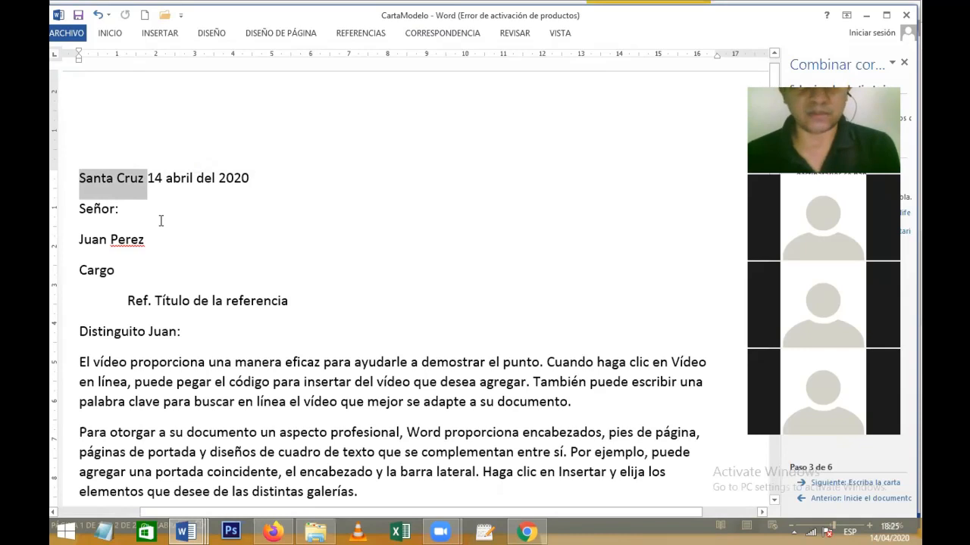
key(Delete)
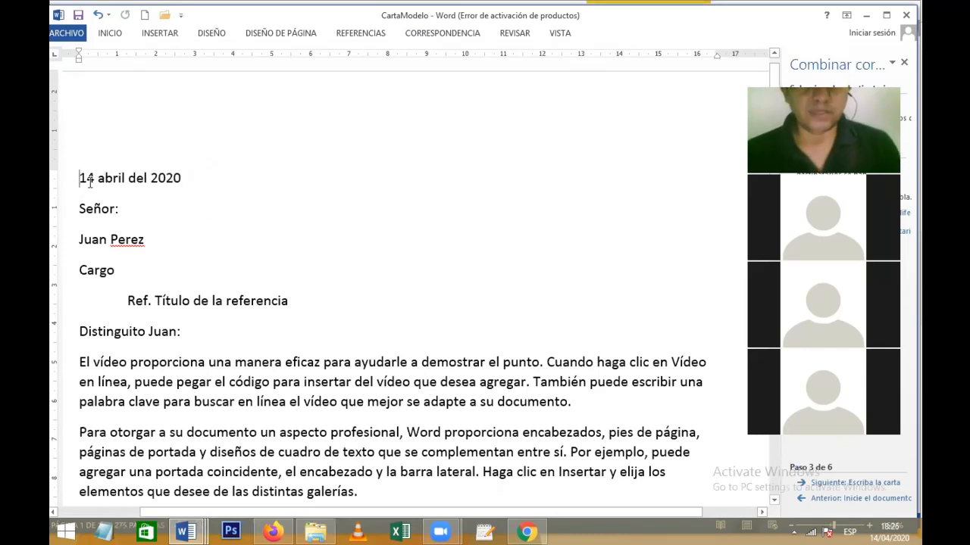
click(442, 32)
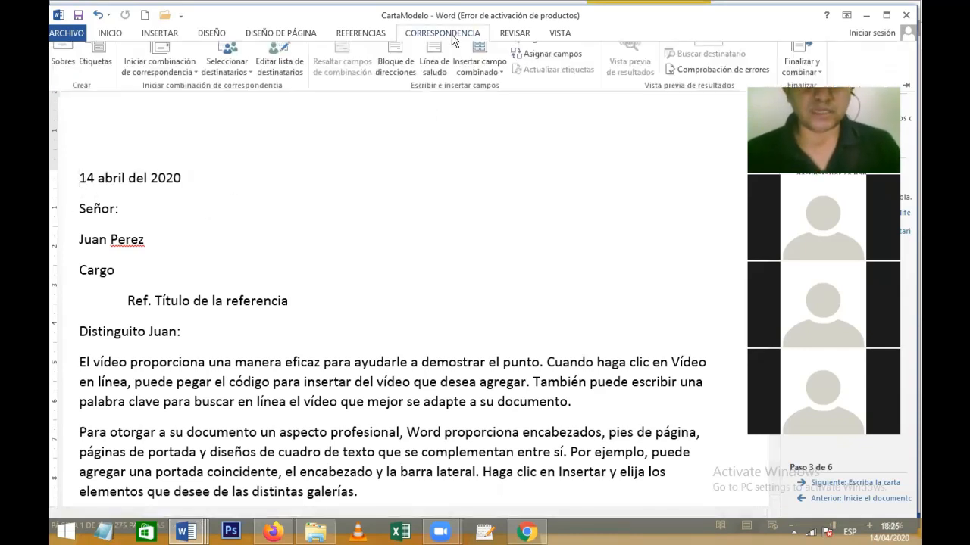
click(490, 85)
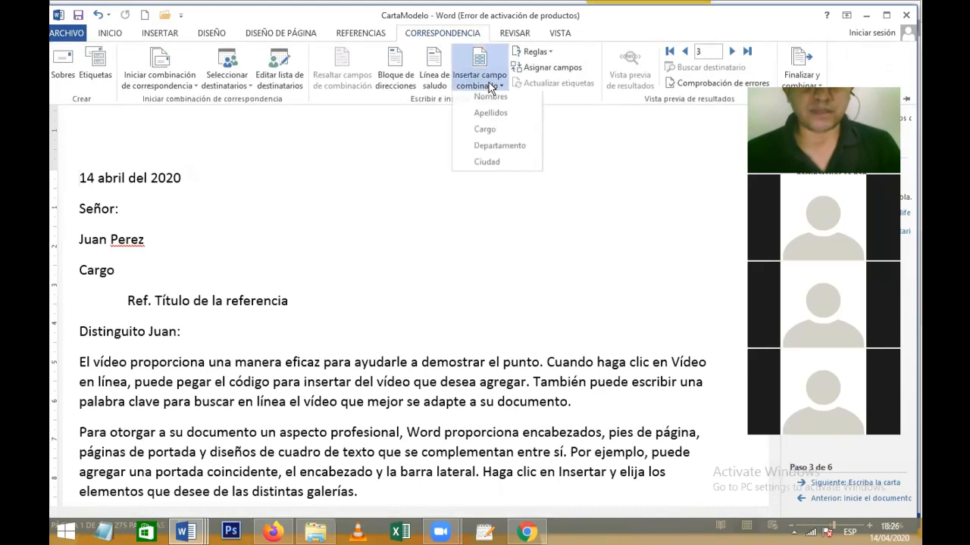
click(486, 167)
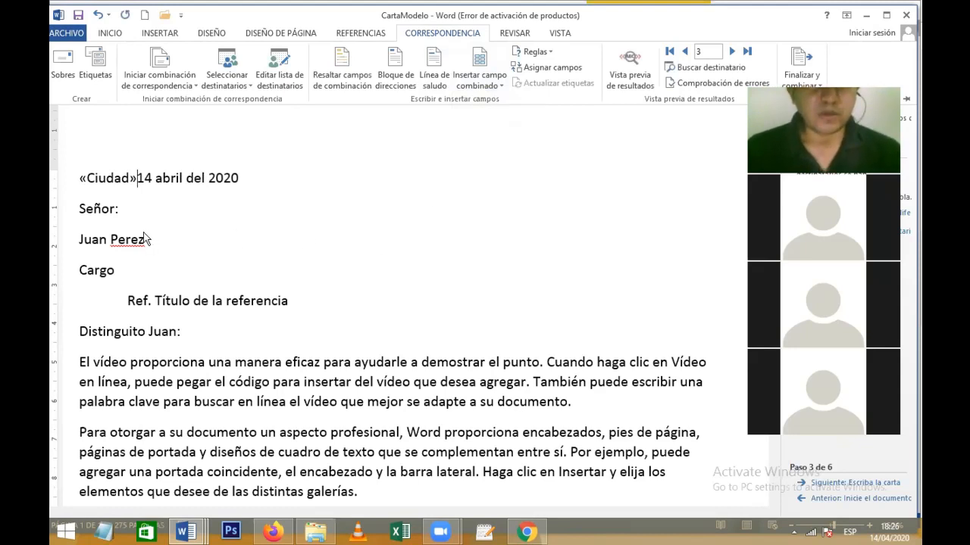
Replace the sample recipient name under "Señor:" with the Nombres and Apellidos merge fields, separated by a space
click(86, 242)
drag(80, 240, 144, 240)
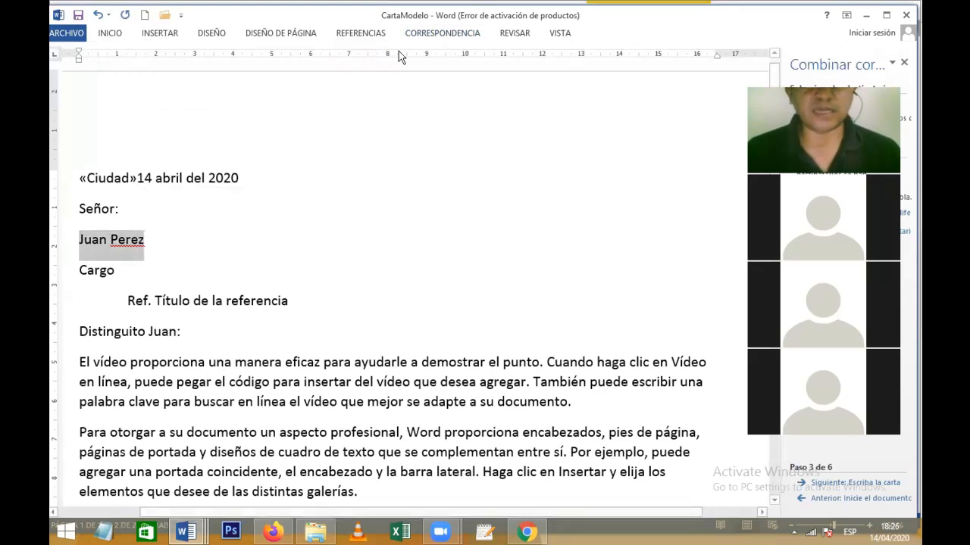
click(436, 35)
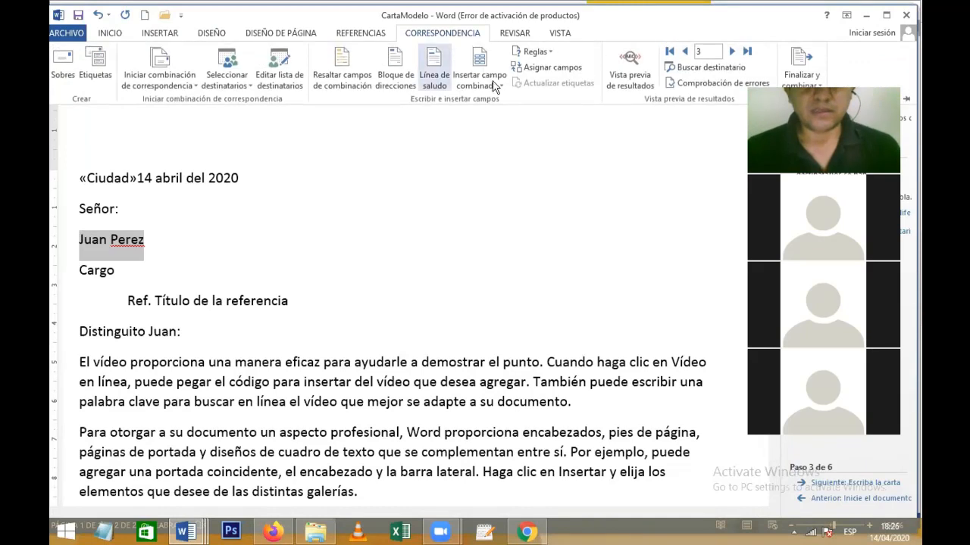
click(484, 82)
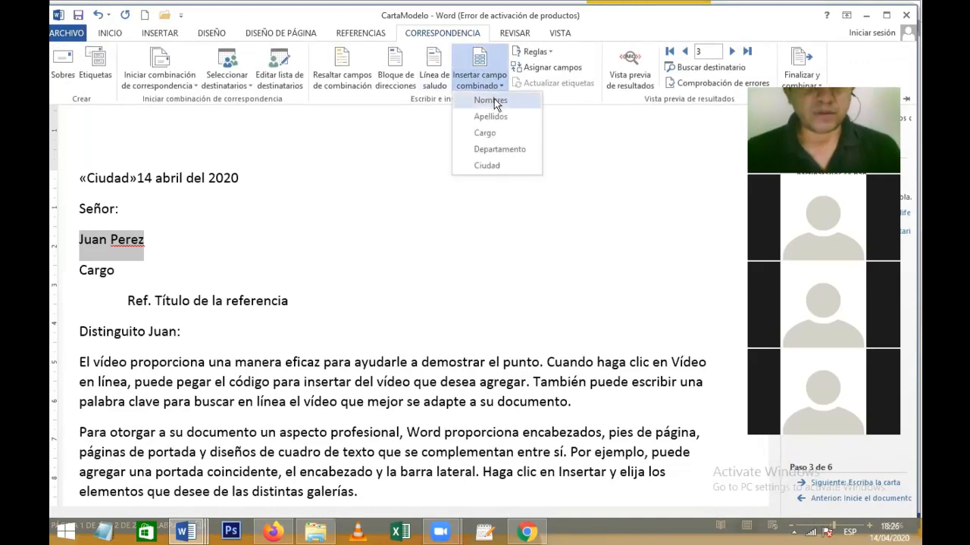
click(494, 99)
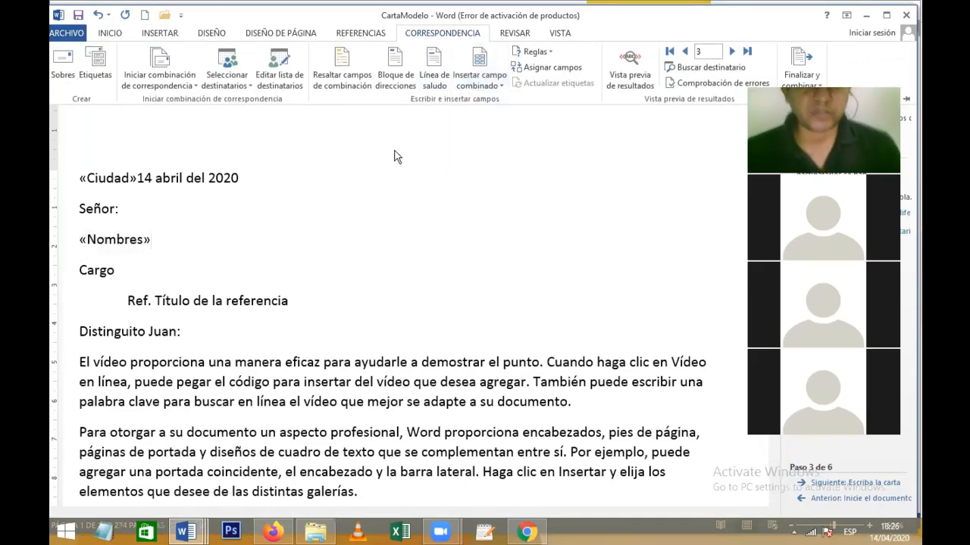
click(156, 241)
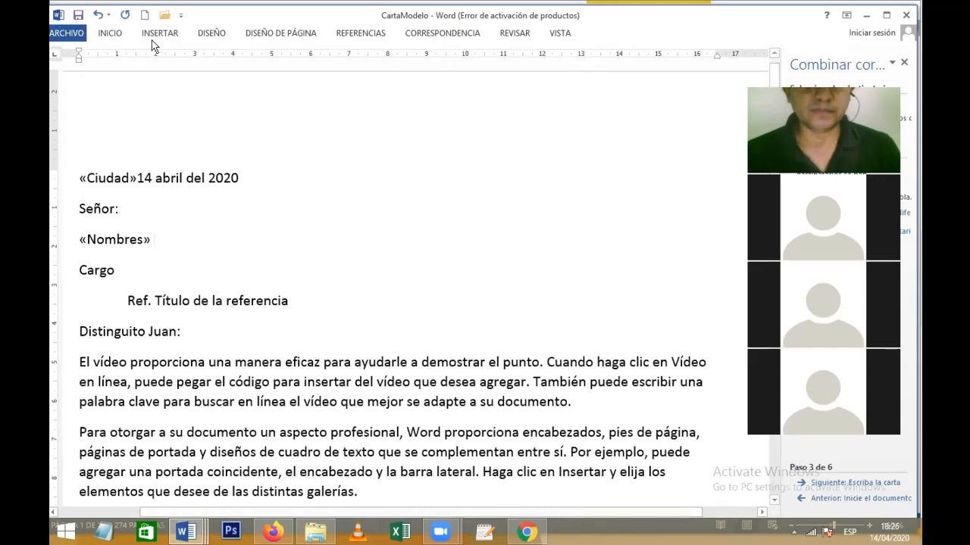
click(442, 33)
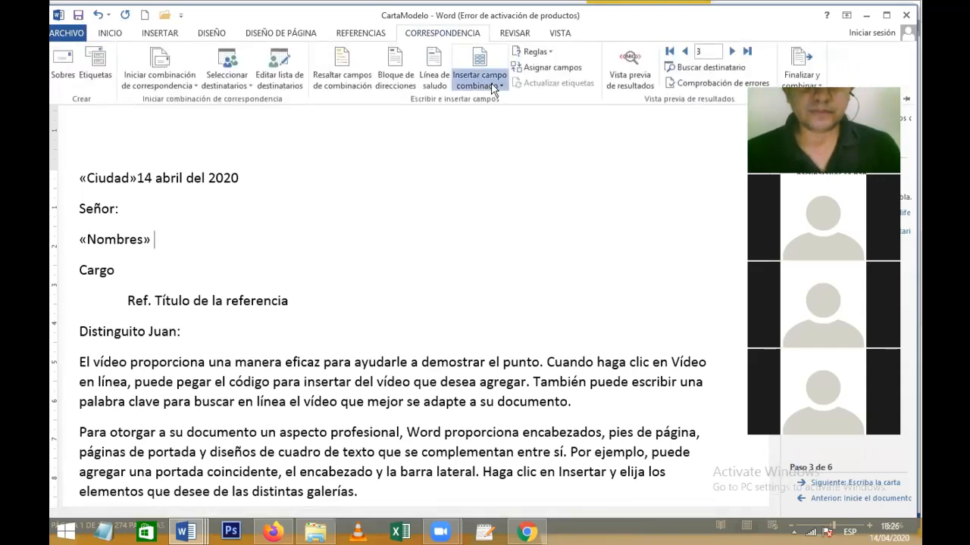
click(479, 81)
click(491, 117)
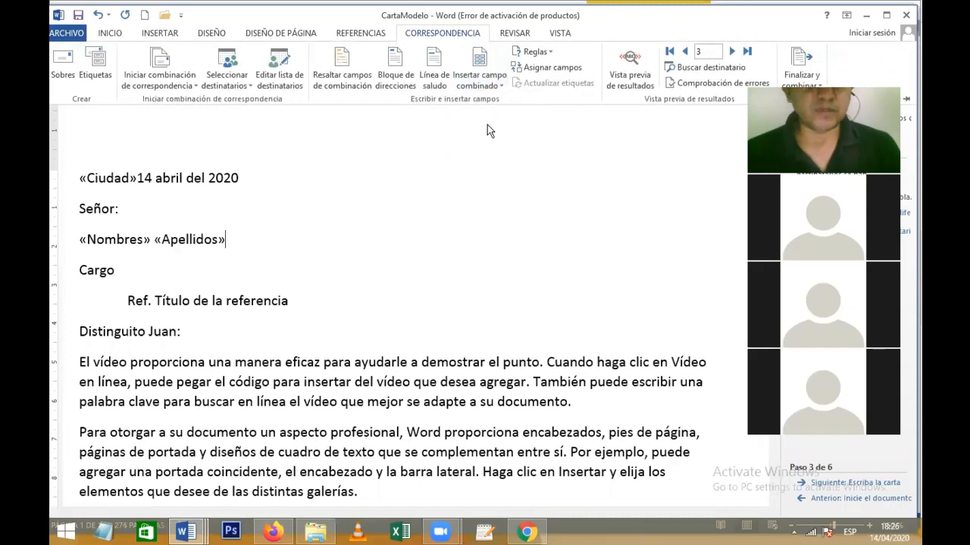
Replace the Cargo placeholder with the Cargo merge field and keep the reference title on its own line below
click(89, 271)
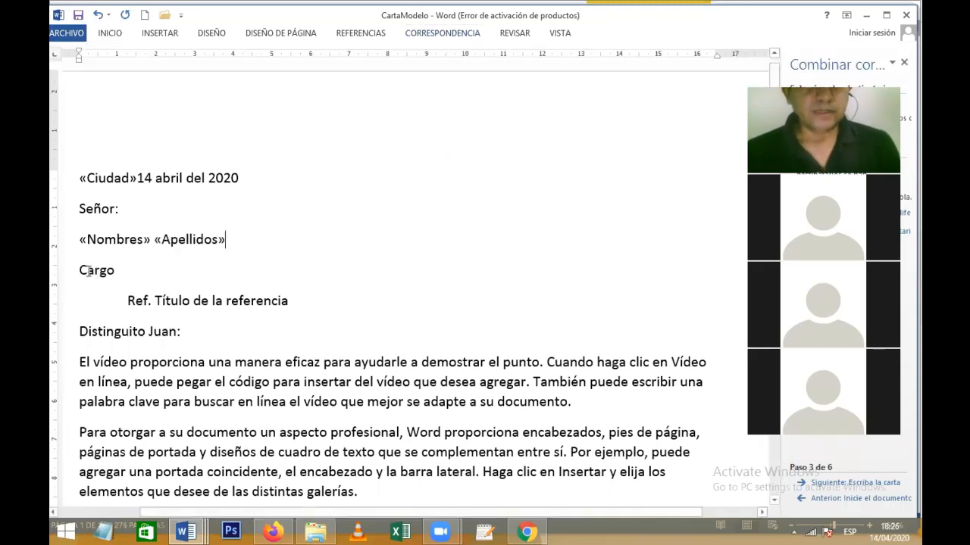
drag(89, 270, 114, 272)
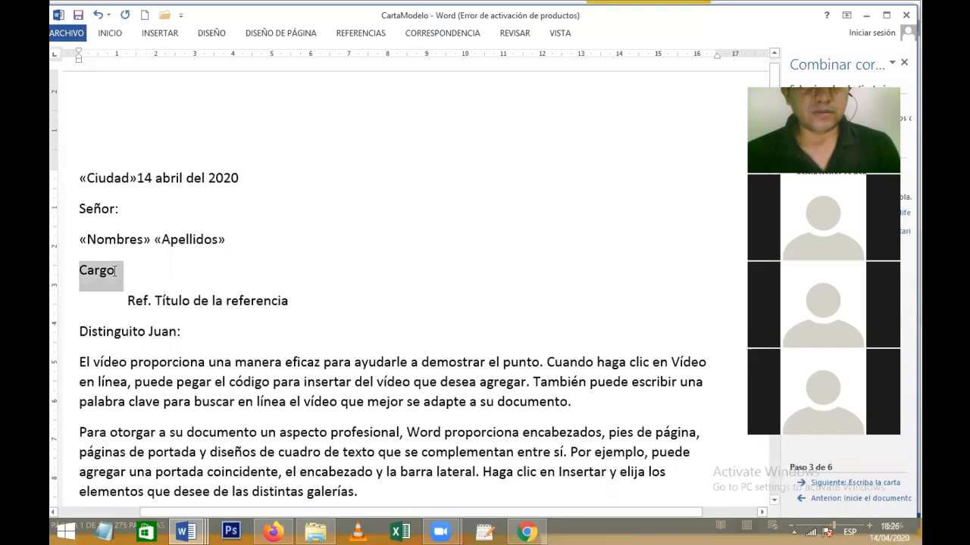
click(440, 33)
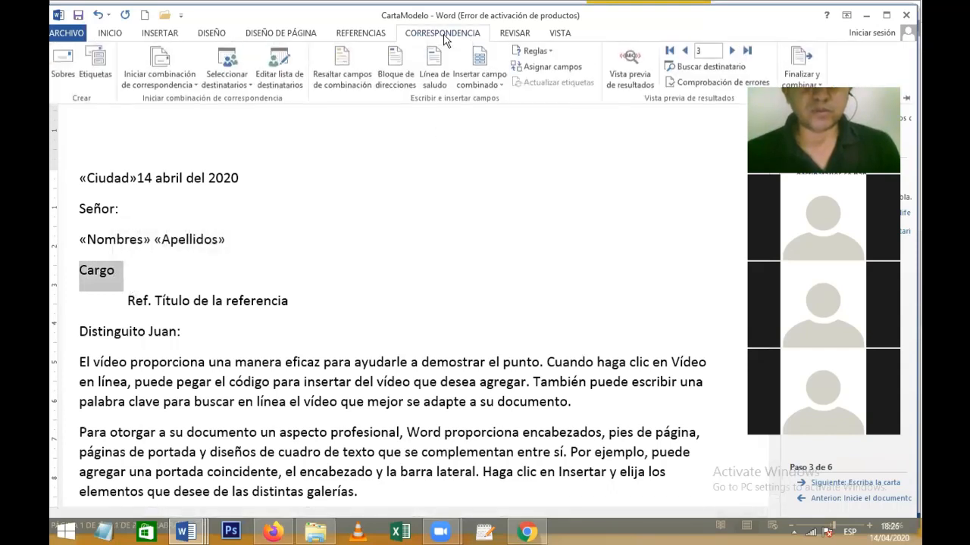
click(494, 85)
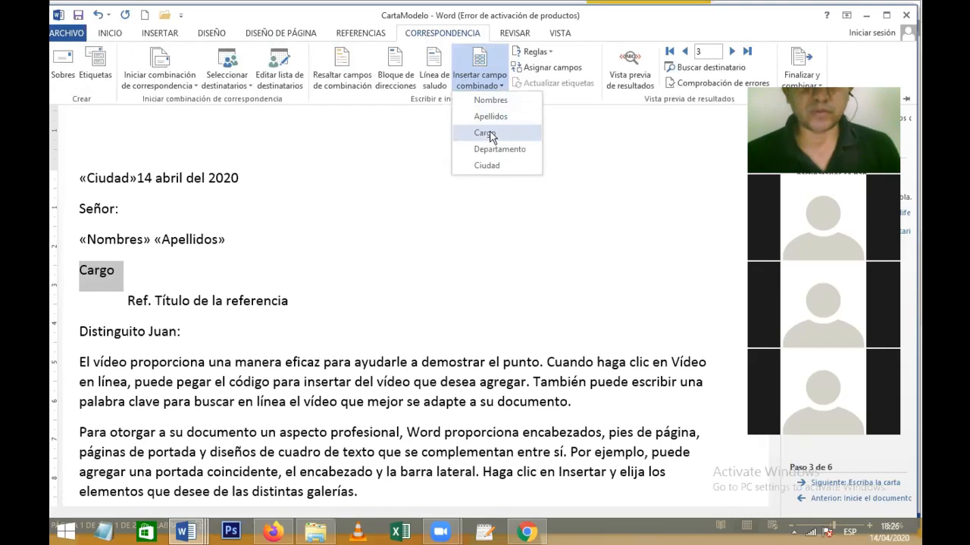
click(485, 134)
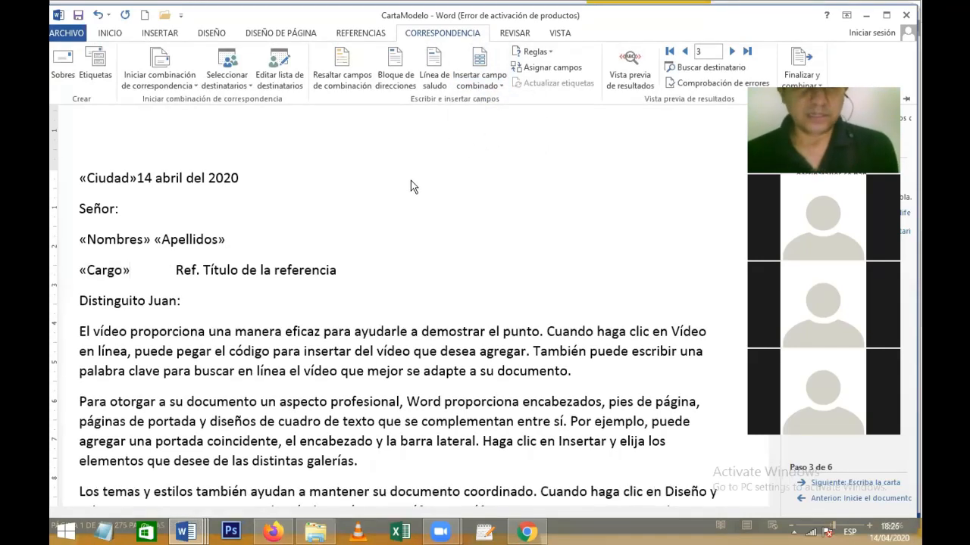
click(138, 273)
key(Return)
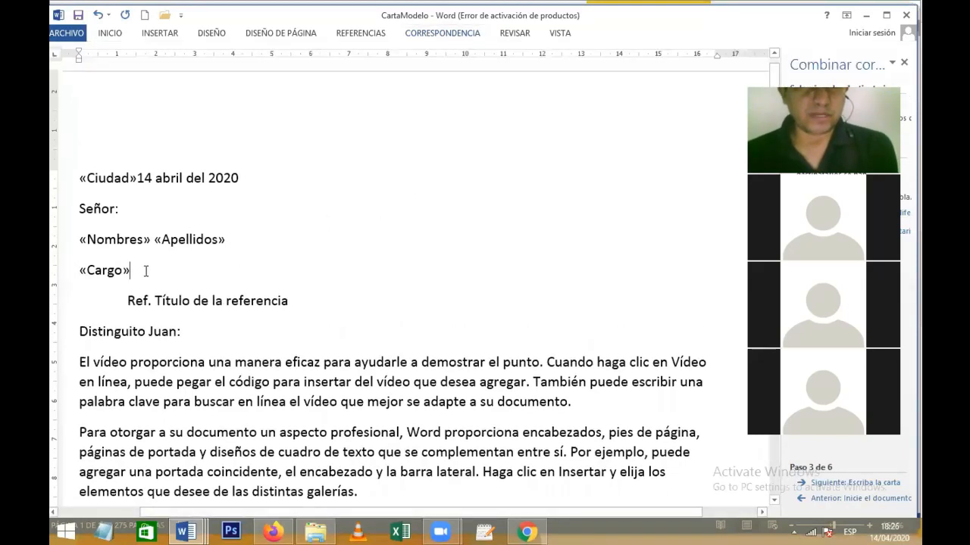
Add a spaced hyphen and the Departamento merge field after the Cargo field
click(212, 262)
text(')
key(BackSpace)
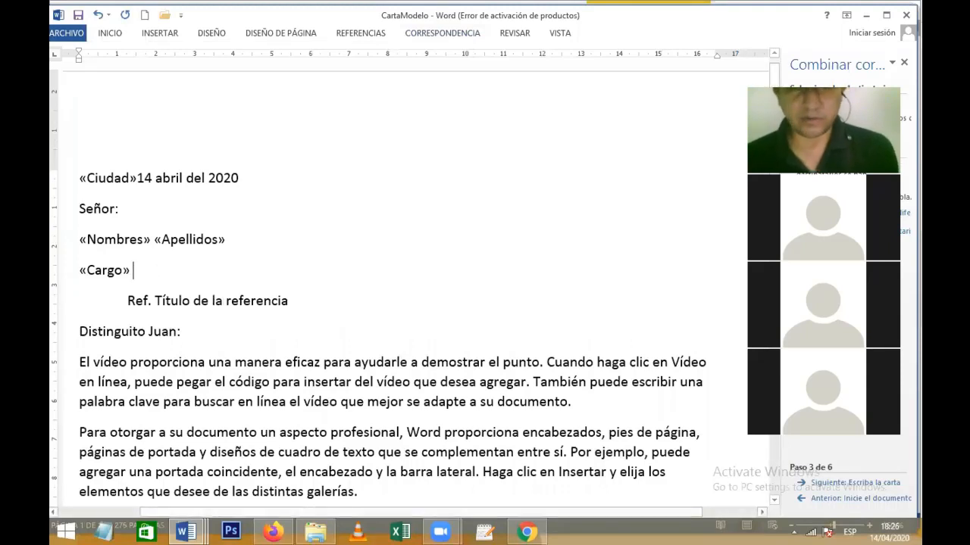
text(-)
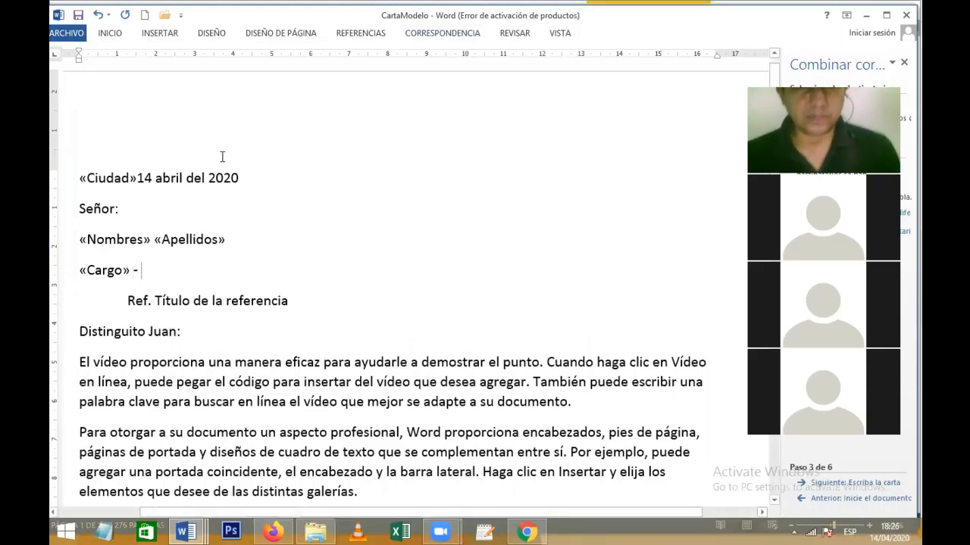
click(442, 32)
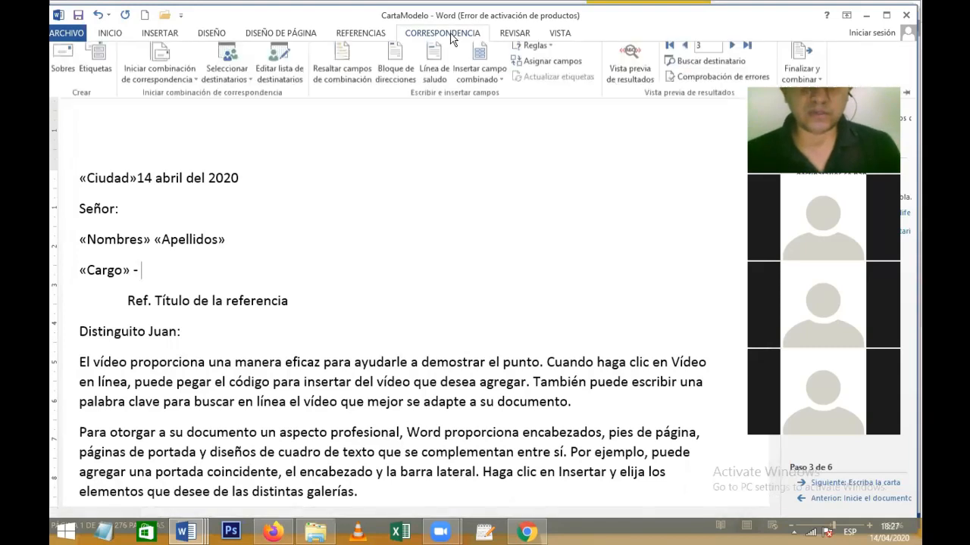
click(499, 86)
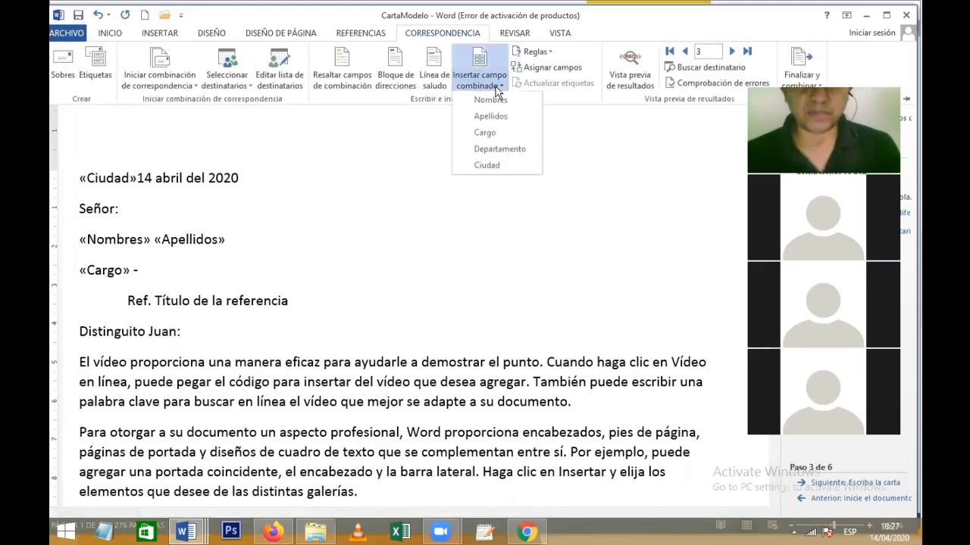
click(494, 150)
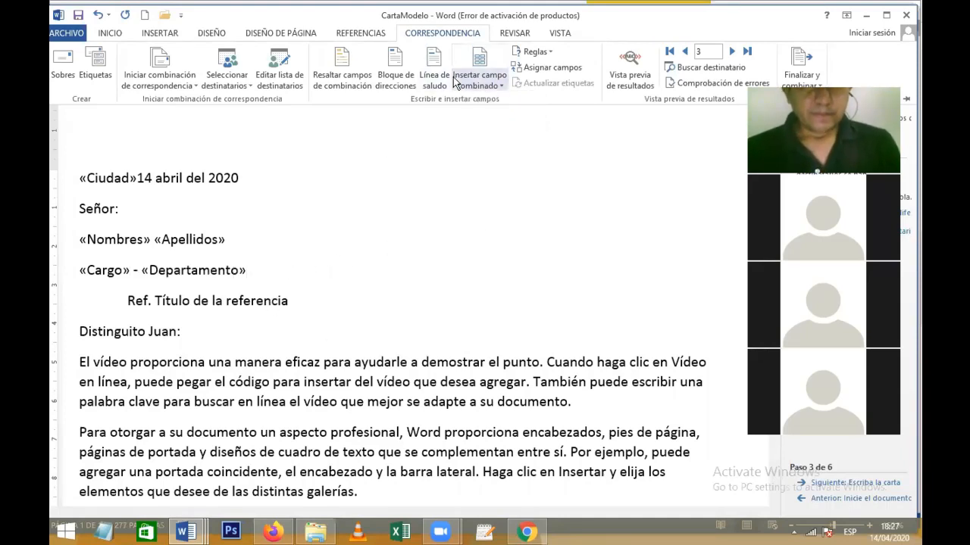
click(479, 85)
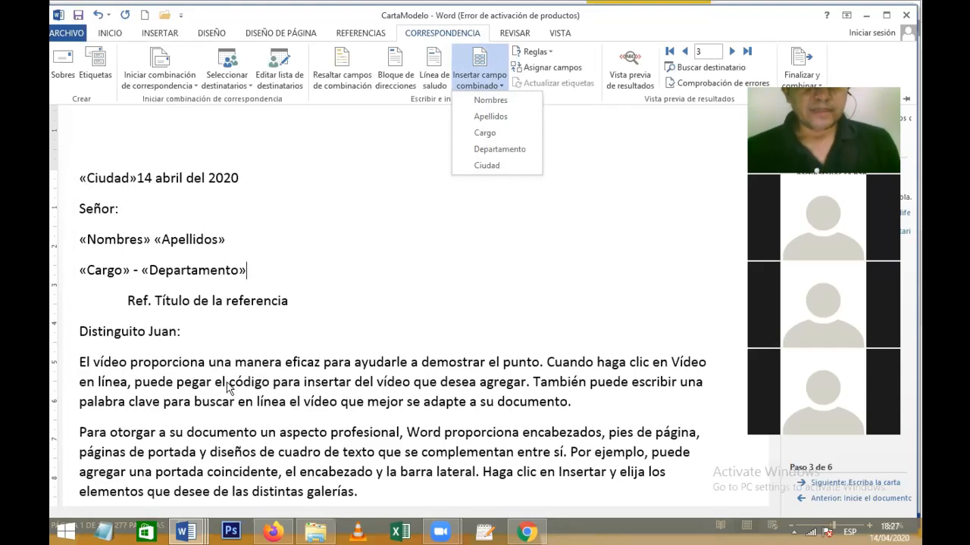
click(322, 403)
click(313, 406)
drag(303, 404, 395, 409)
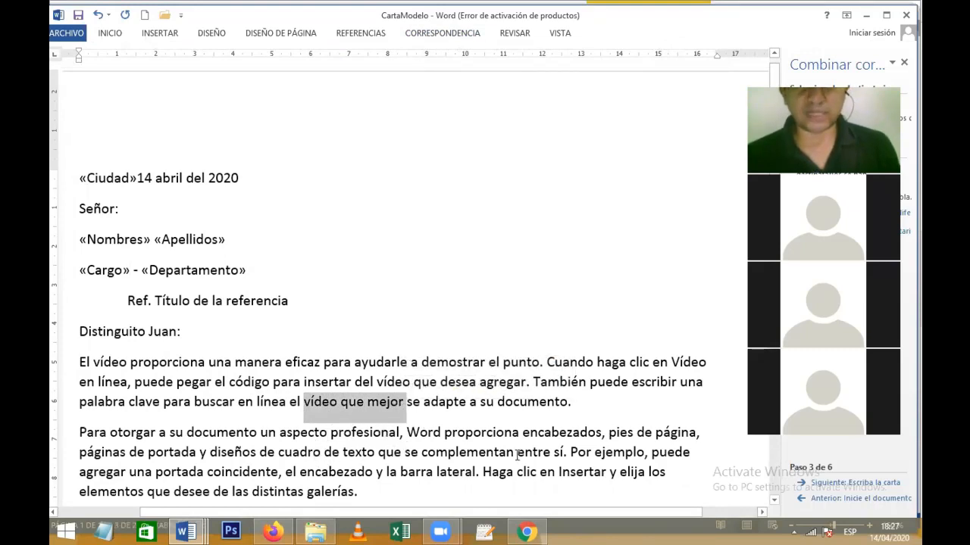
click(304, 404)
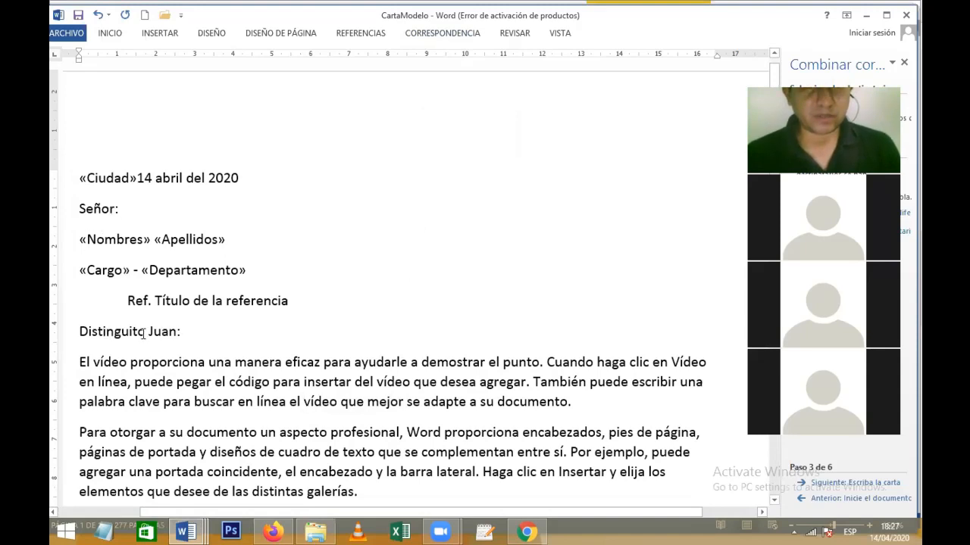
Replace the first name in the "Distinguito" greeting with the Nombres merge field, keeping the colon
drag(149, 331, 175, 339)
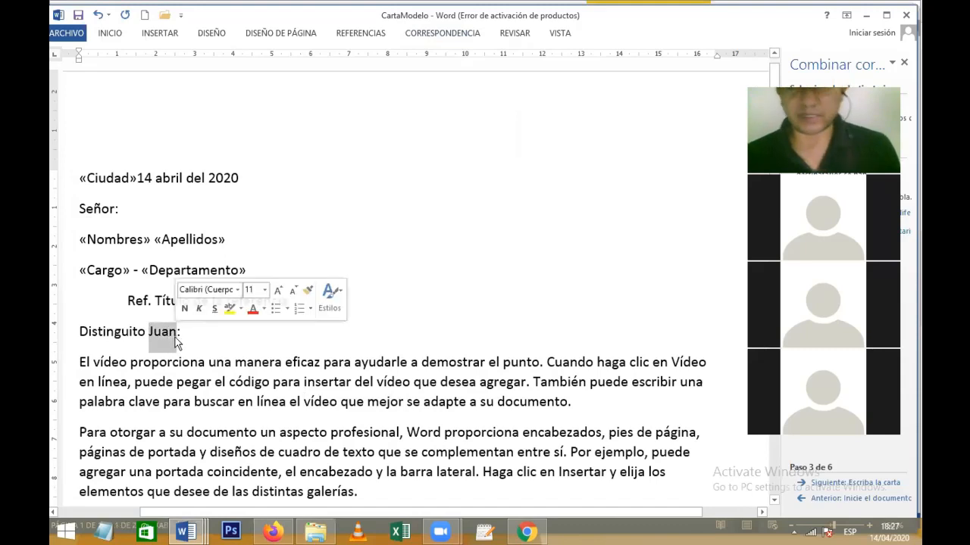
key(Delete)
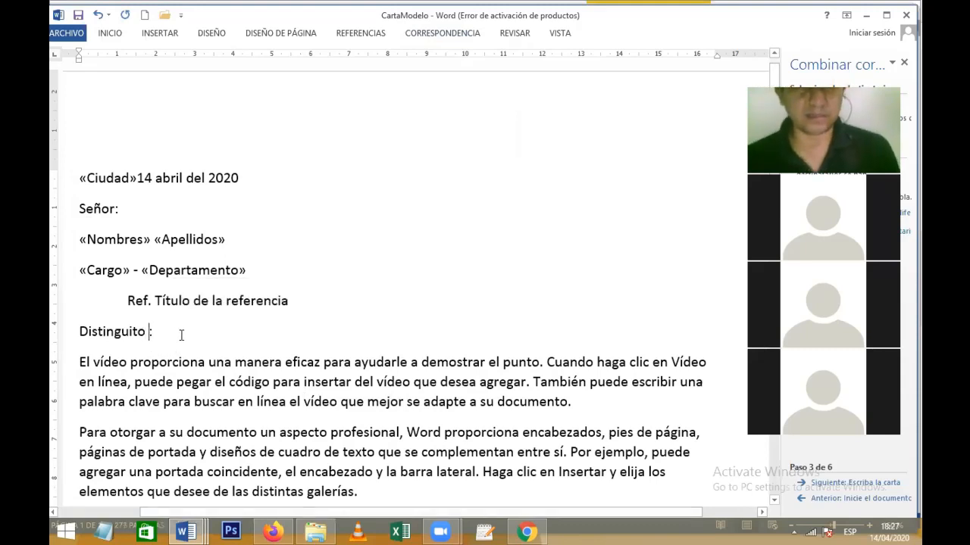
click(442, 35)
click(478, 85)
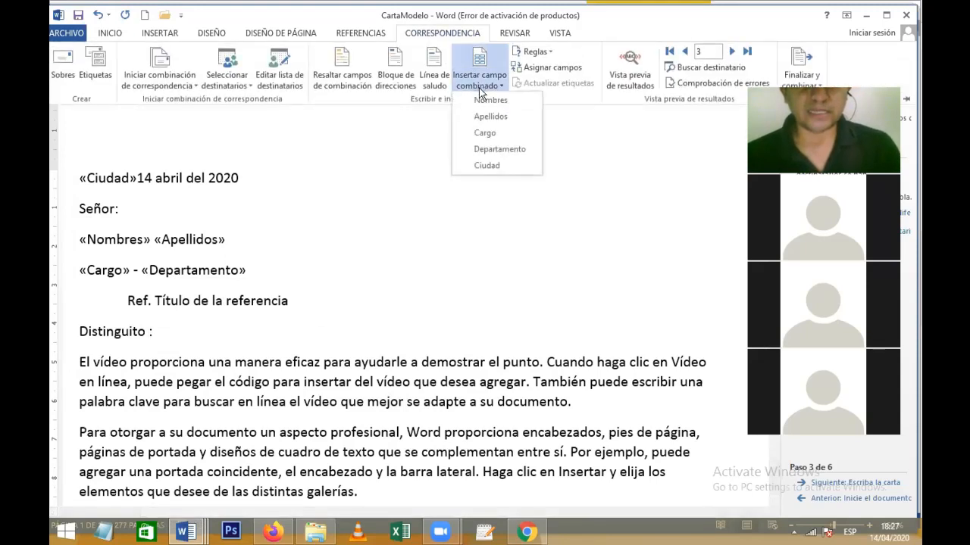
click(486, 101)
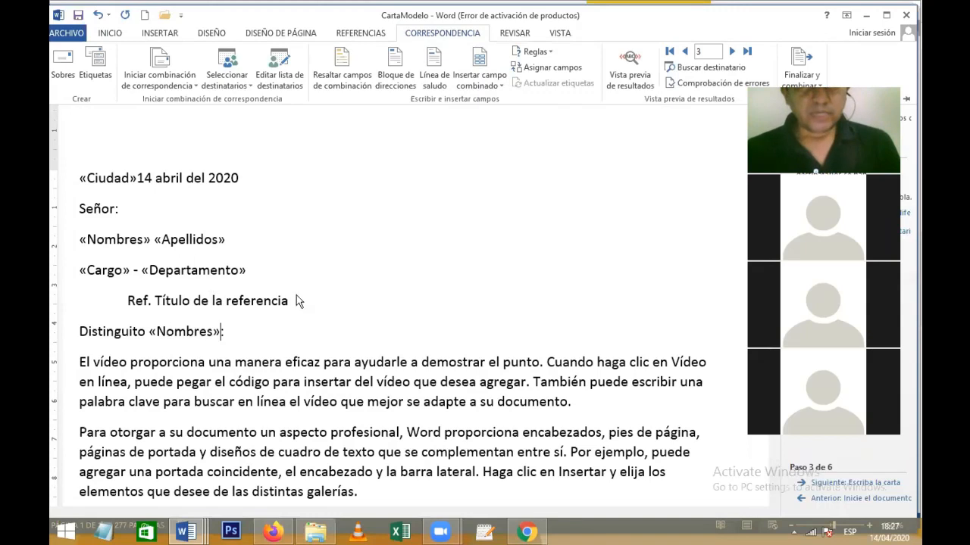
Bring the mail merge wizard into view and advance it from recipient selection to step 6, completing the merge
key(ctrl+F1)
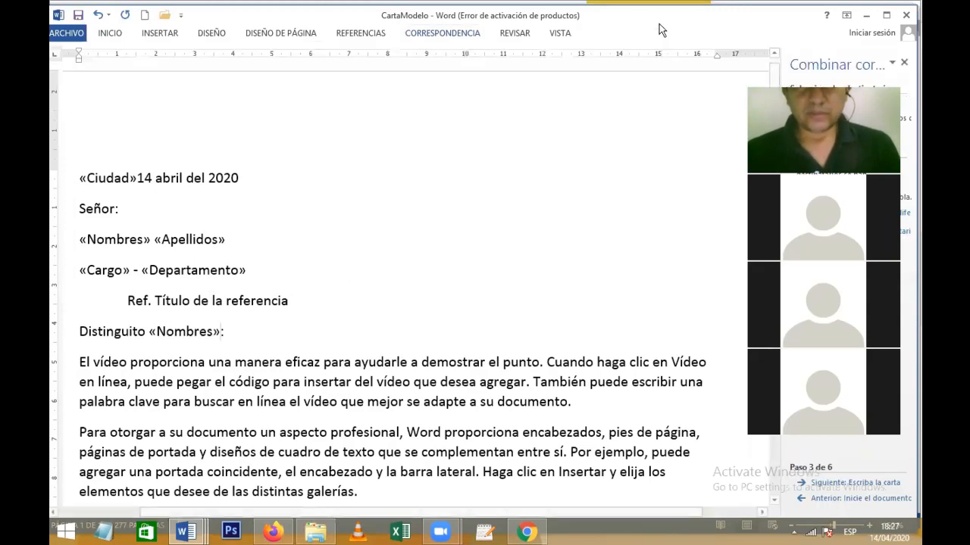
double_click(482, 27)
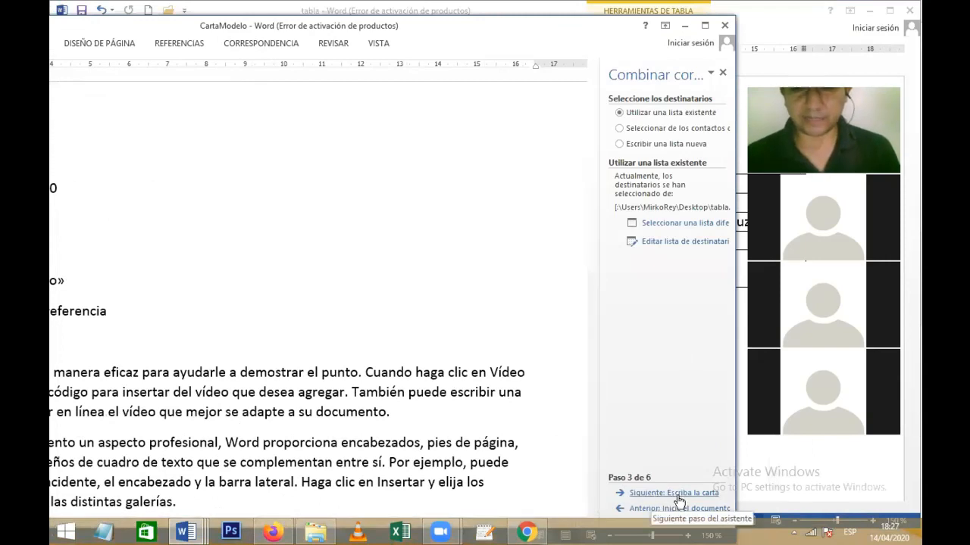
click(678, 493)
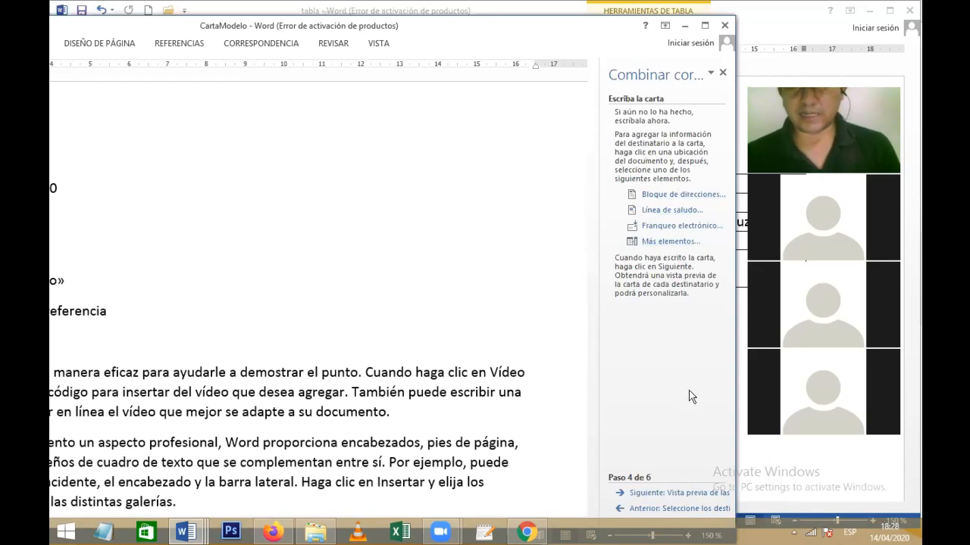
click(664, 493)
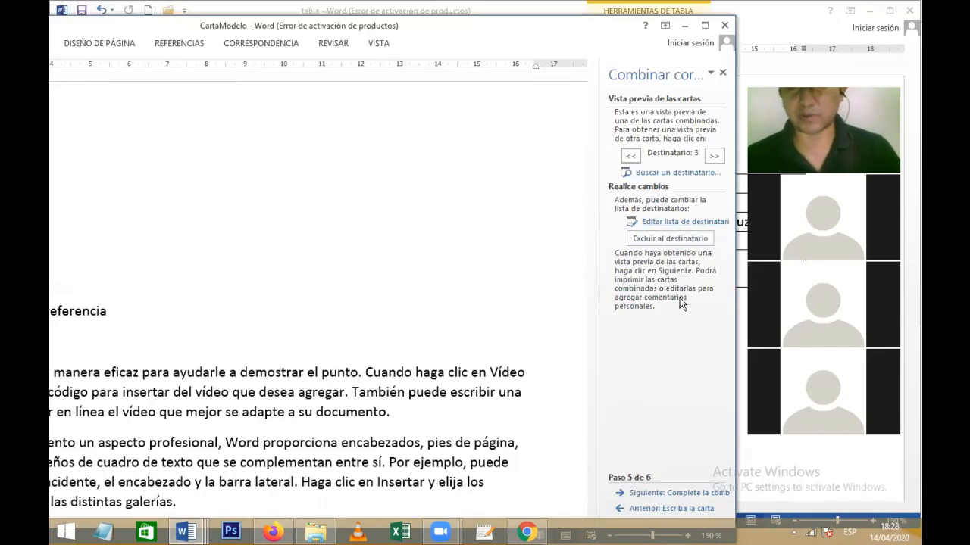
click(662, 496)
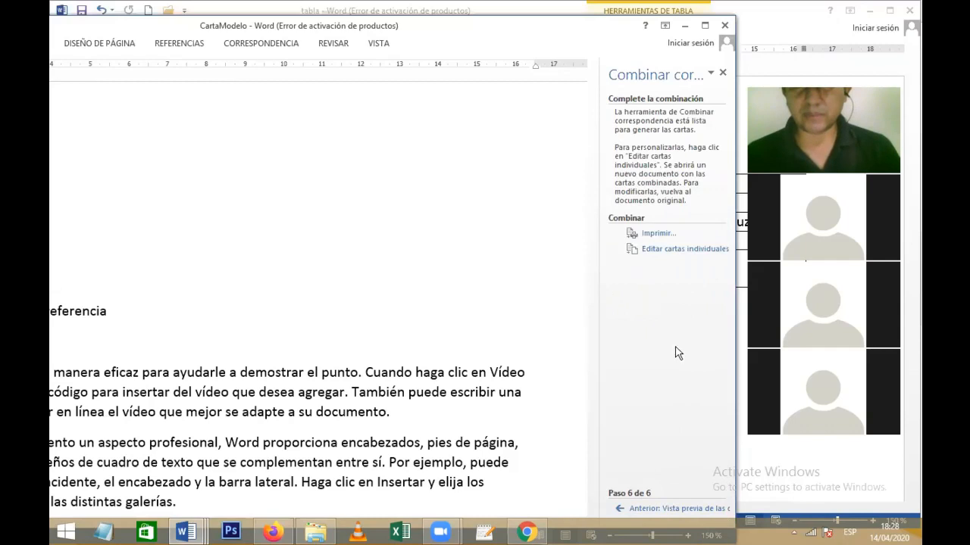
Merge all records into a new document of individual letters and check the letter generated for each recipient
click(684, 255)
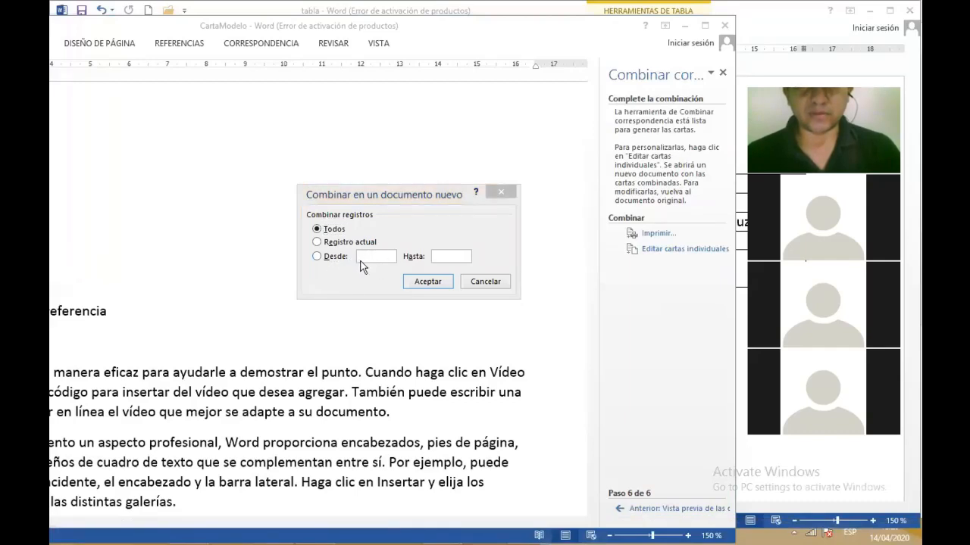
click(428, 282)
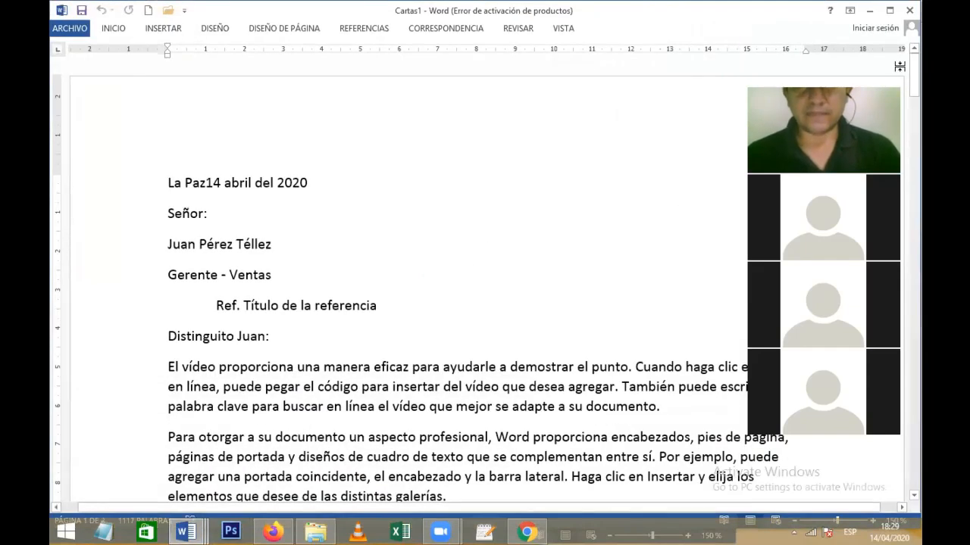
drag(909, 76, 907, 81)
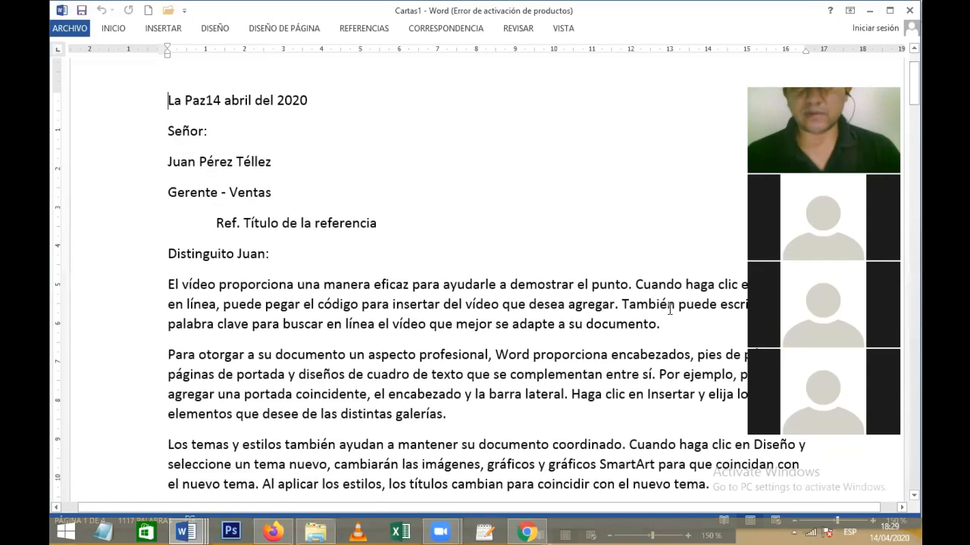
drag(909, 89, 910, 199)
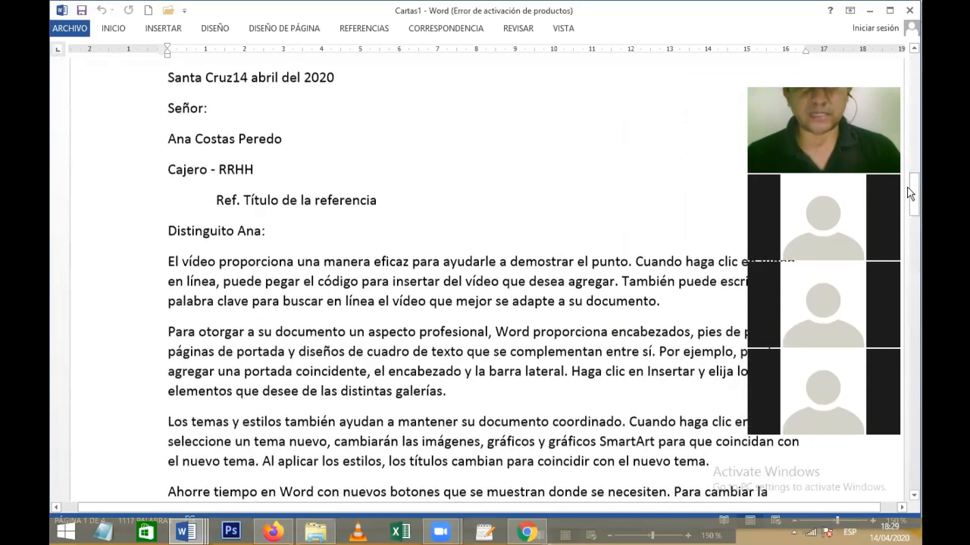
drag(910, 194, 910, 371)
scroll(746, 370, up, 1)
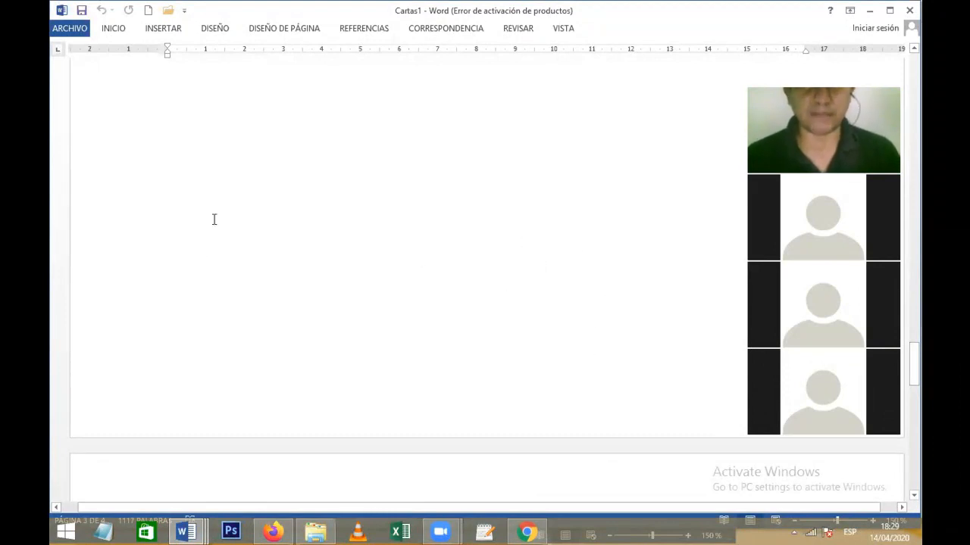
scroll(225, 263, up, 3)
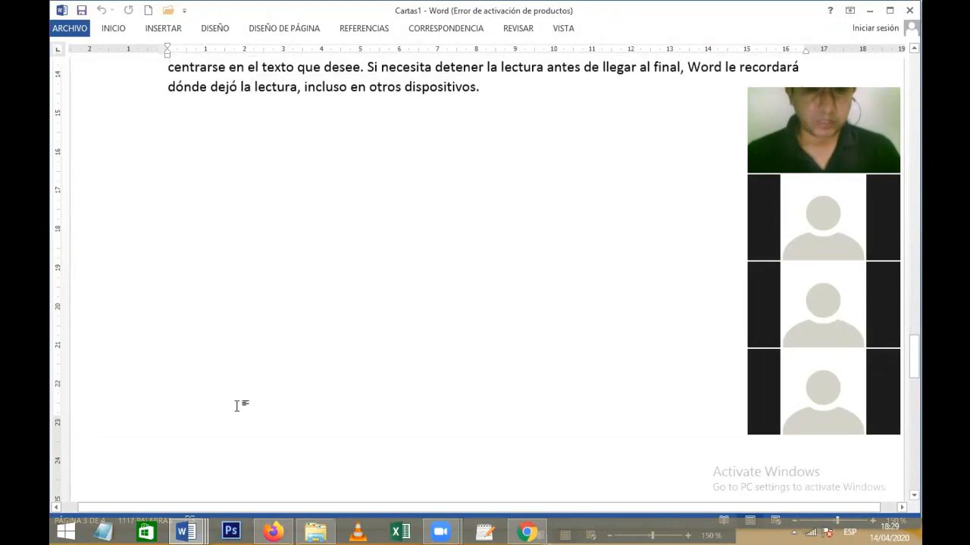
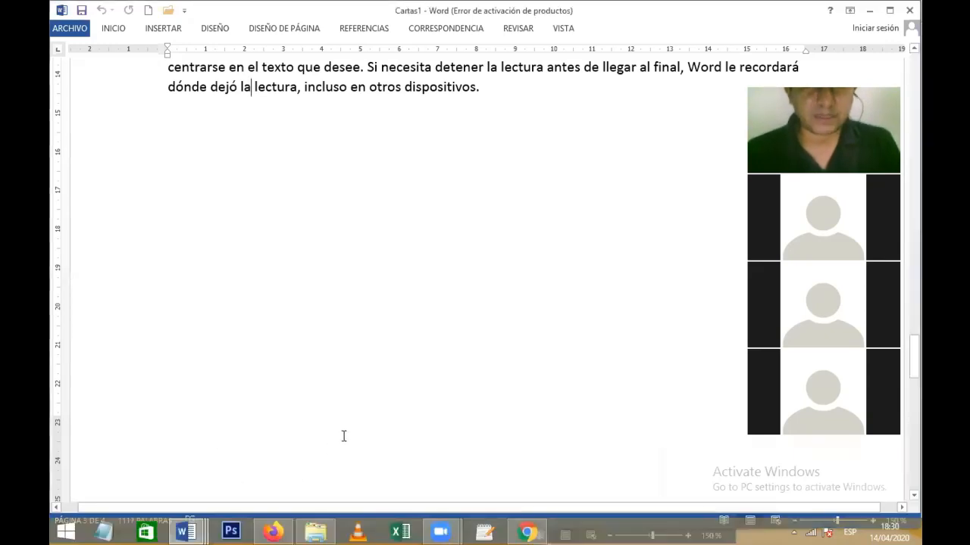
Switch to the Informática course page in Firefox, review the table and model letter in Práctica Nro. 3-a, and return to the course
click(272, 532)
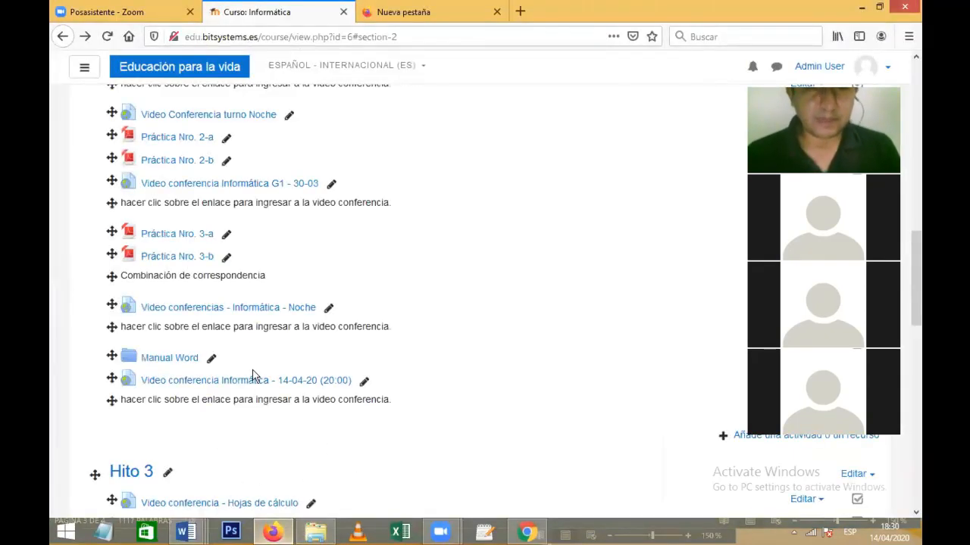
click(182, 239)
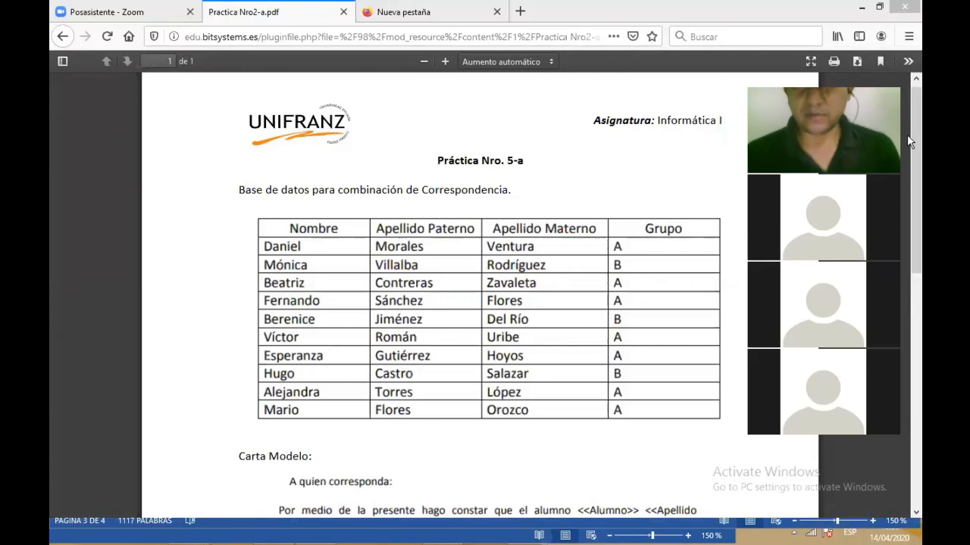
drag(907, 132, 907, 261)
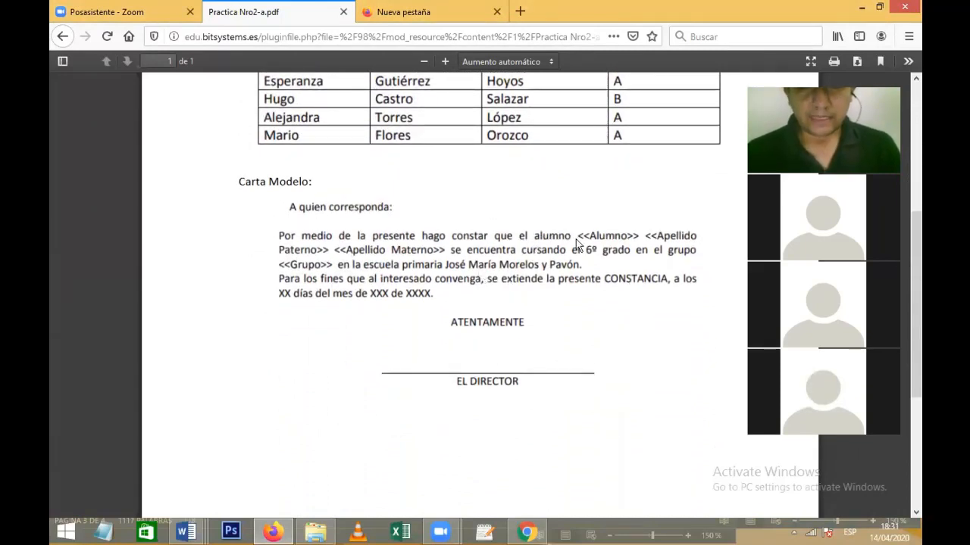
drag(907, 227, 907, 195)
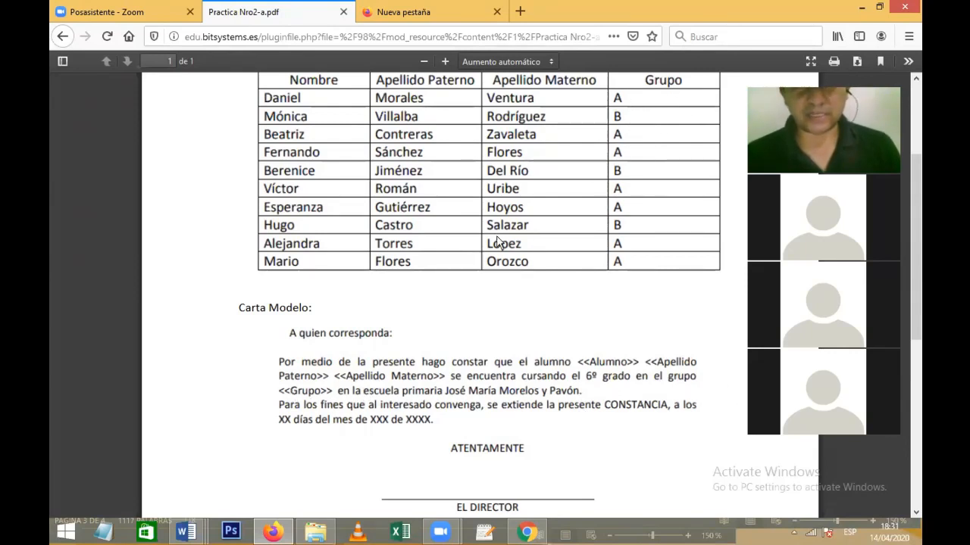
click(64, 37)
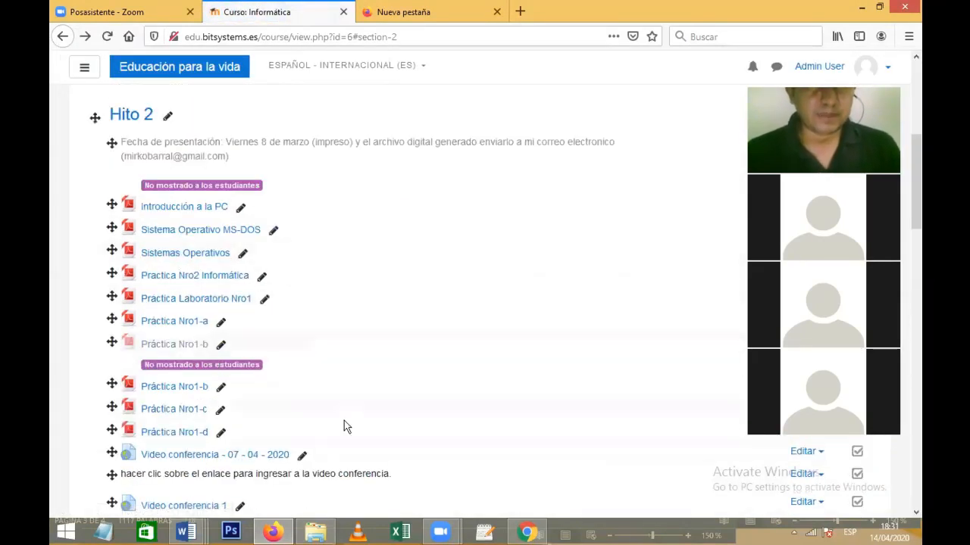
Open Práctica Nro. 3-b from the Hito 2 section and view its data table and model letter
drag(909, 189, 909, 293)
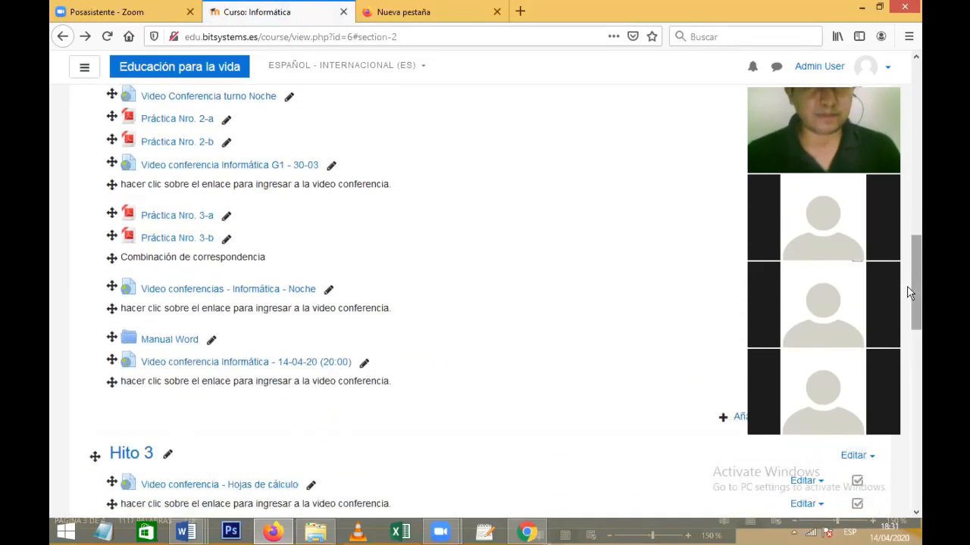
click(148, 239)
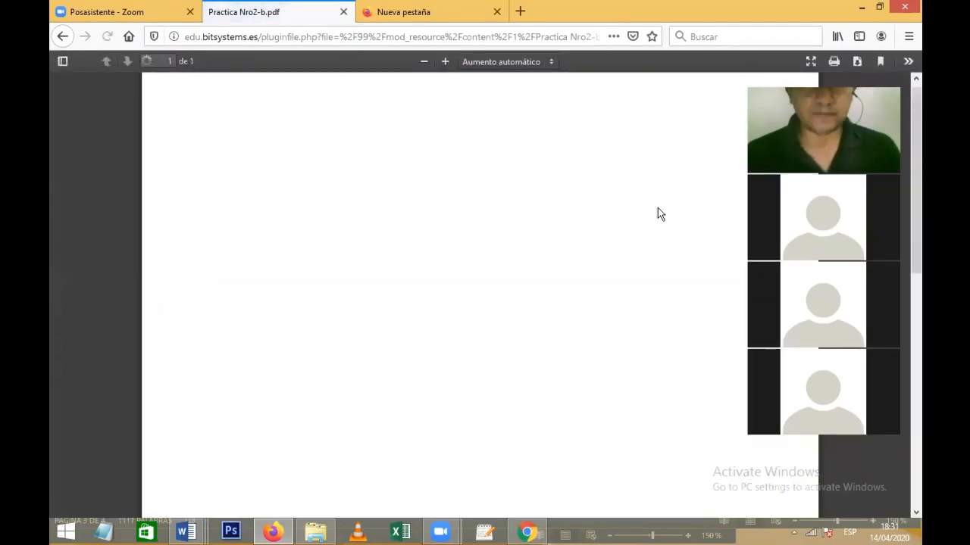
drag(909, 127, 909, 184)
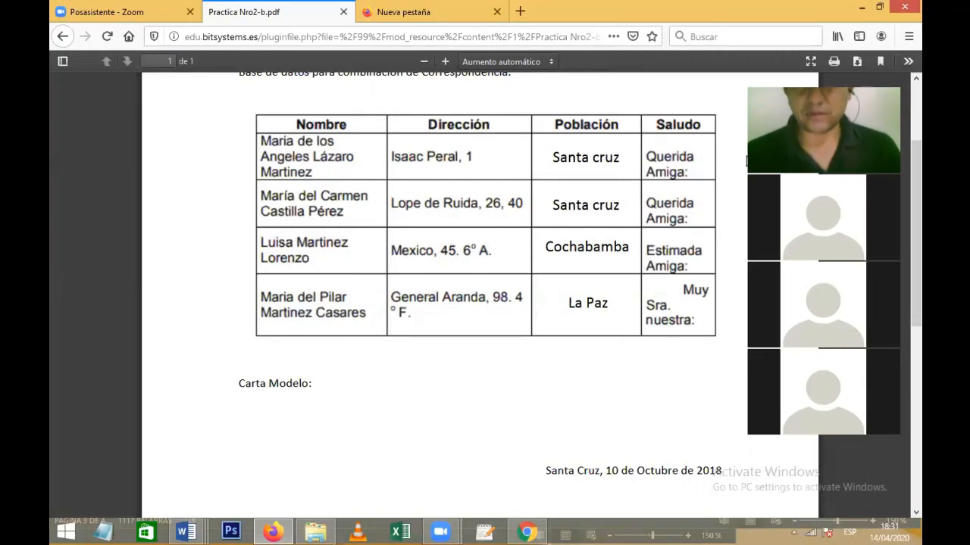
click(909, 303)
drag(907, 327, 908, 303)
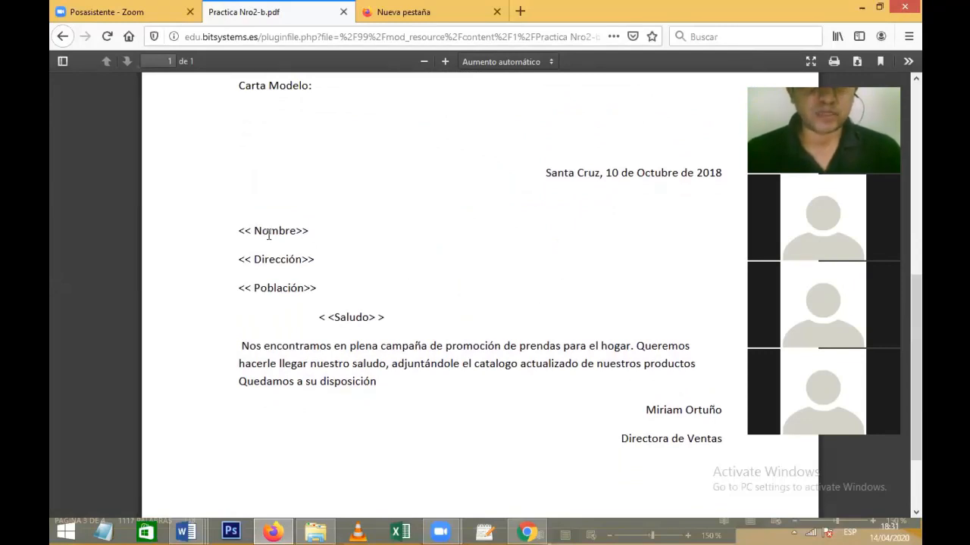
Highlight the Nombre, Dirección and Saludo placeholders in the model letter, review the data table again, and return to the course
drag(240, 234, 301, 232)
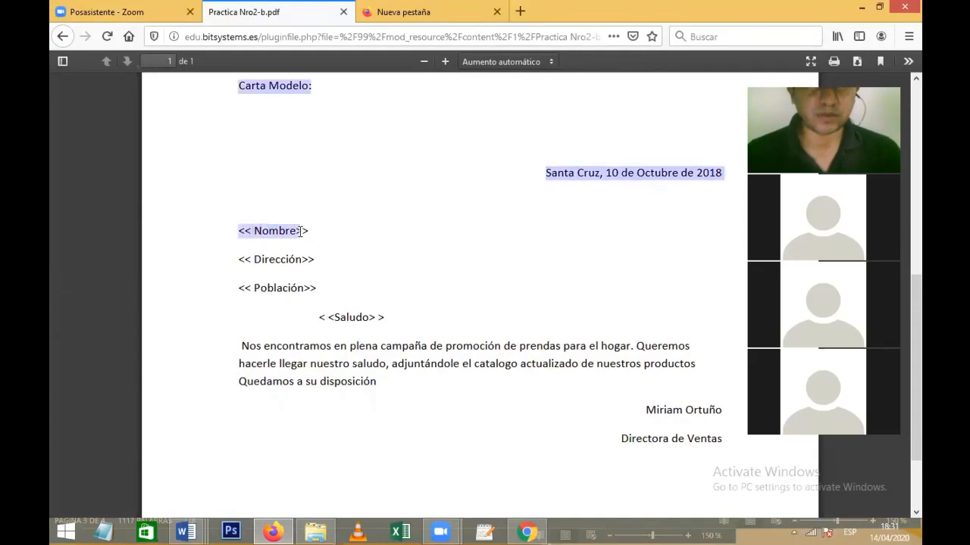
drag(240, 258, 319, 260)
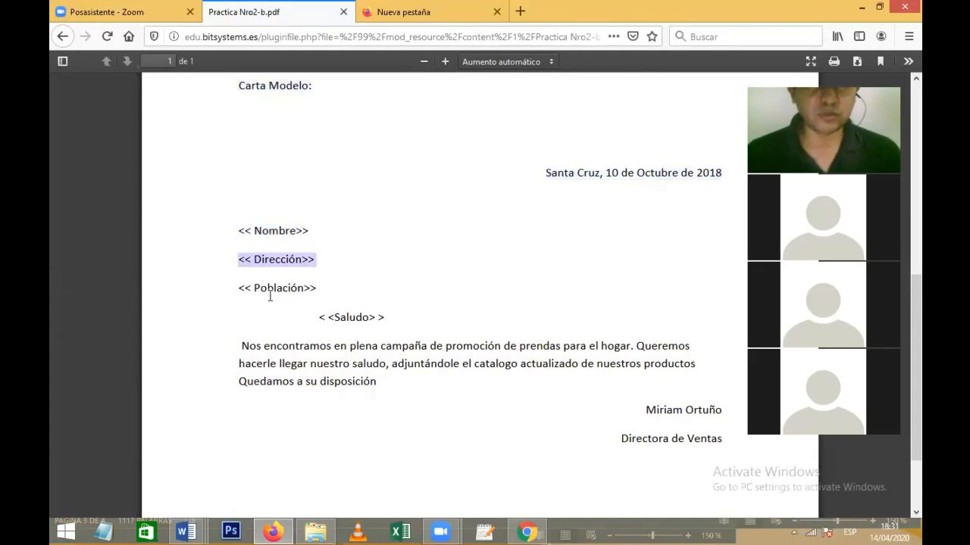
drag(243, 288, 372, 317)
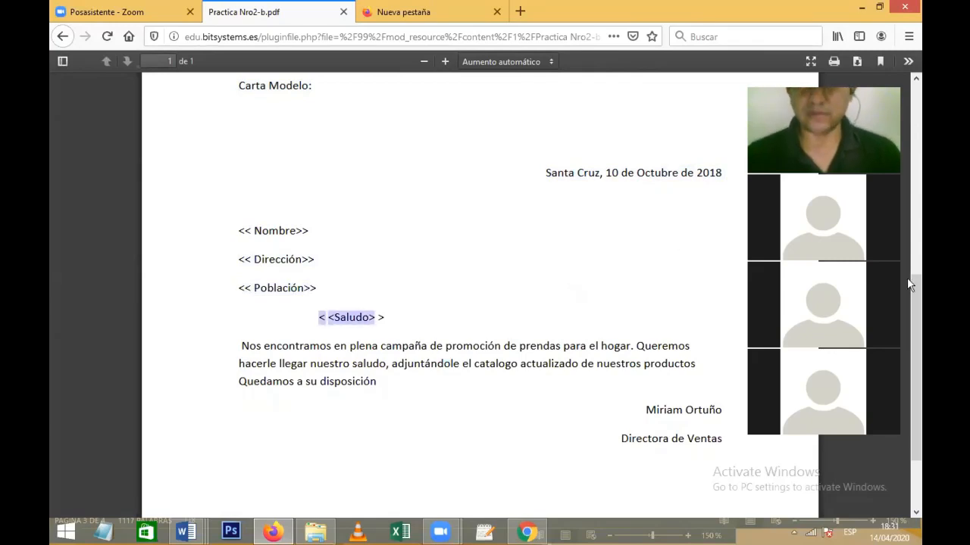
scroll(908, 199, up, 5)
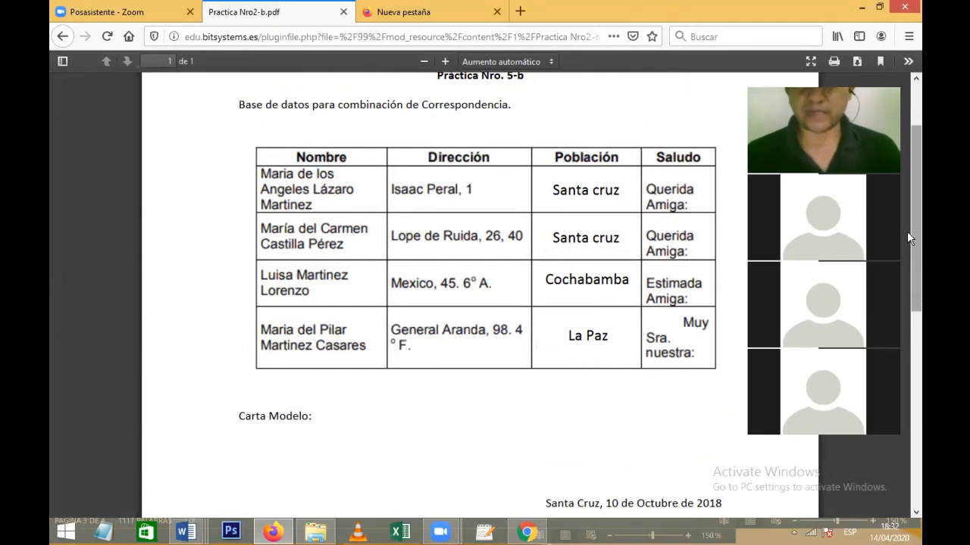
mouse_move(906, 232)
mouse_down()
mouse_move(909, 477)
mouse_move(907, 243)
mouse_up()
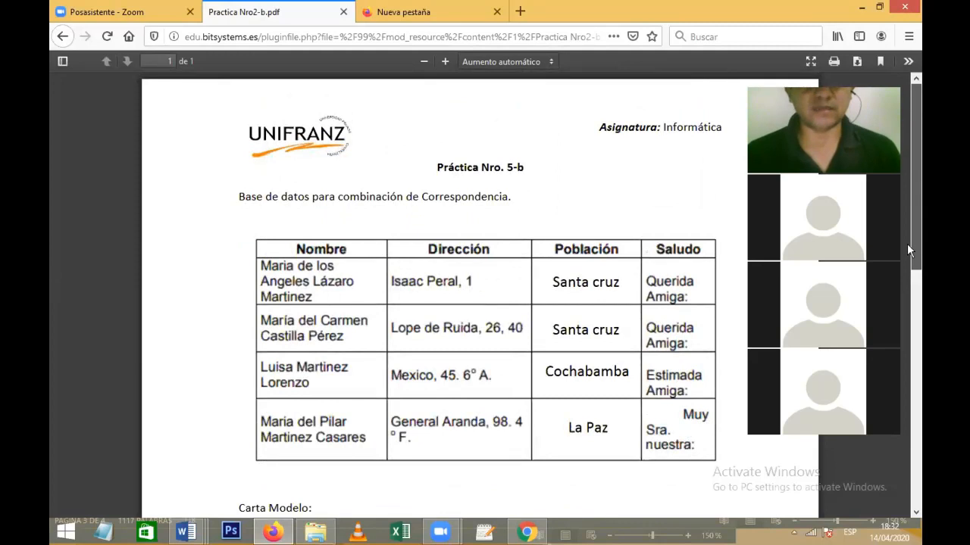
click(62, 38)
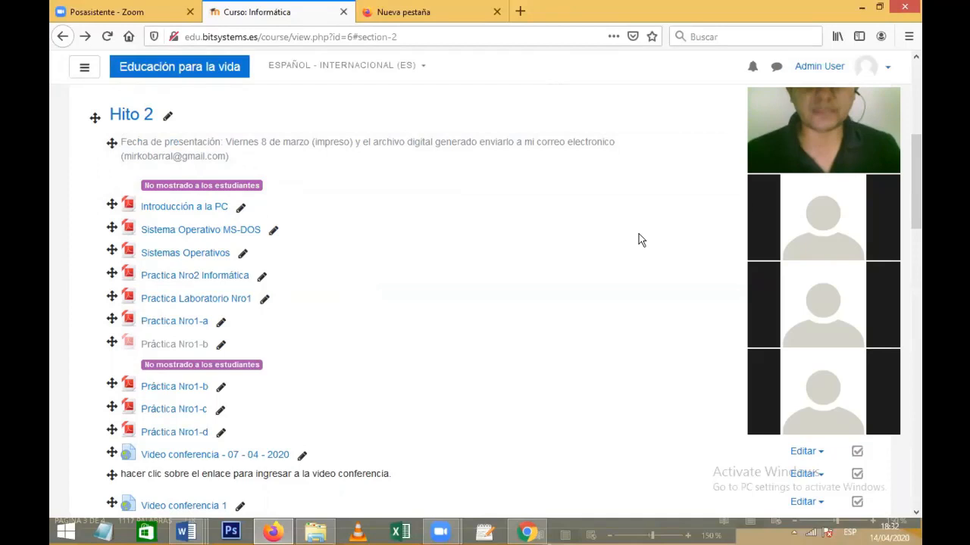
Open Práctica Nro. 2-a from the Hito 2 section for a brief look and return to the course page
scroll(909, 238, down, 6)
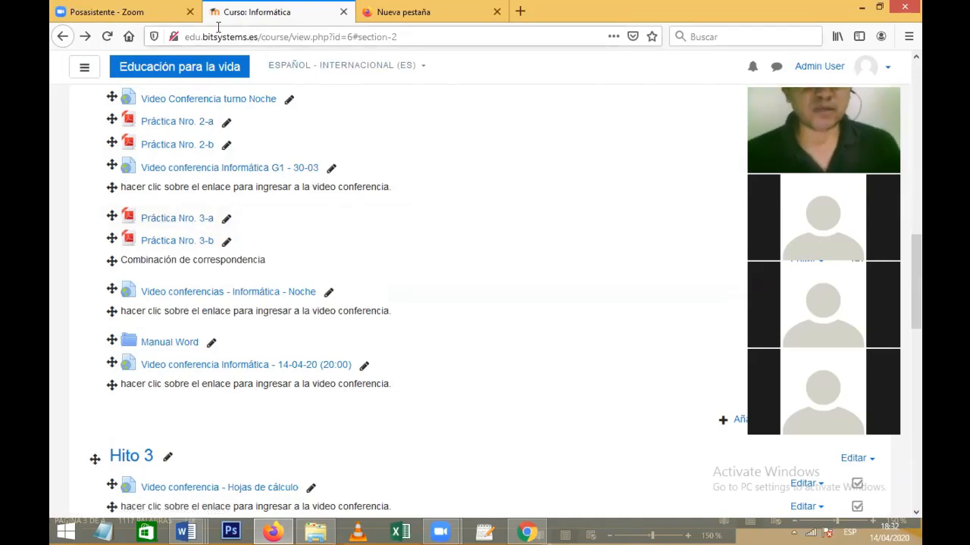
mouse_move(913, 257)
mouse_down()
mouse_move(912, 315)
mouse_move(910, 245)
mouse_move(907, 256)
mouse_up()
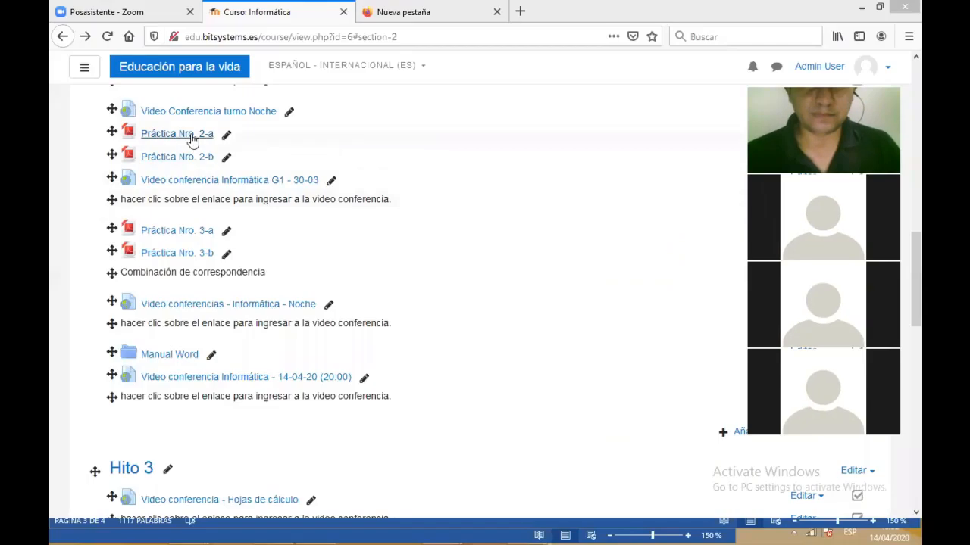
click(192, 137)
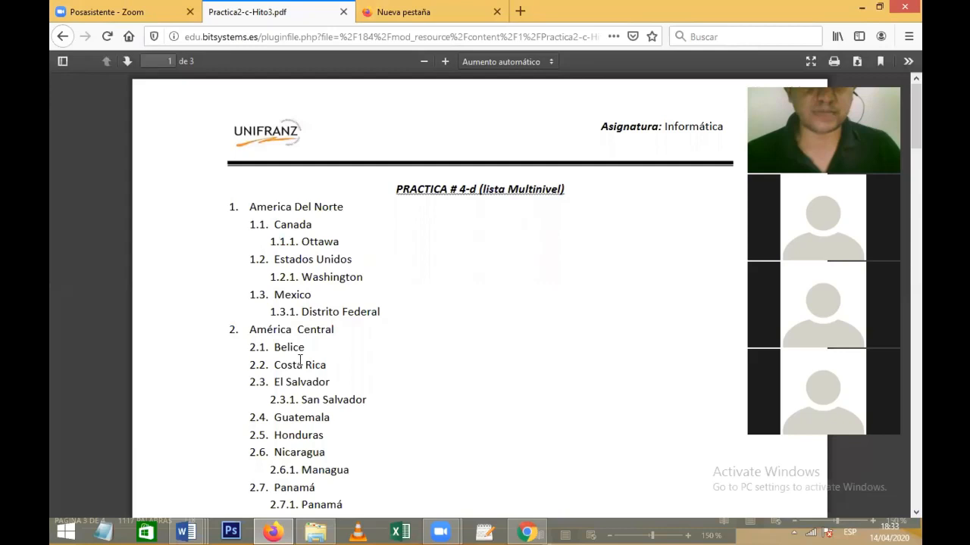
key(alt+Left)
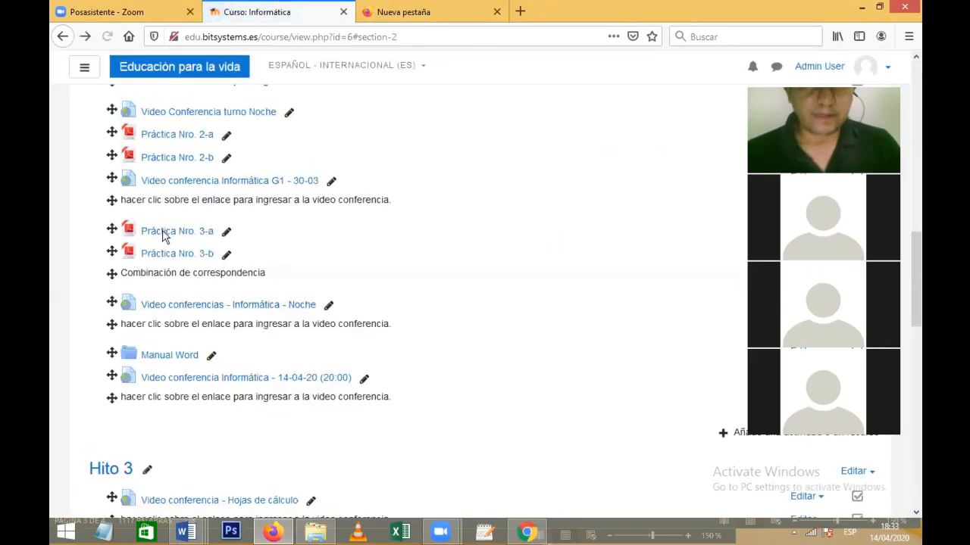
Reopen Práctica Nro. 3-a, compare its student table with the model letter's placeholders, and return to the course page
click(152, 234)
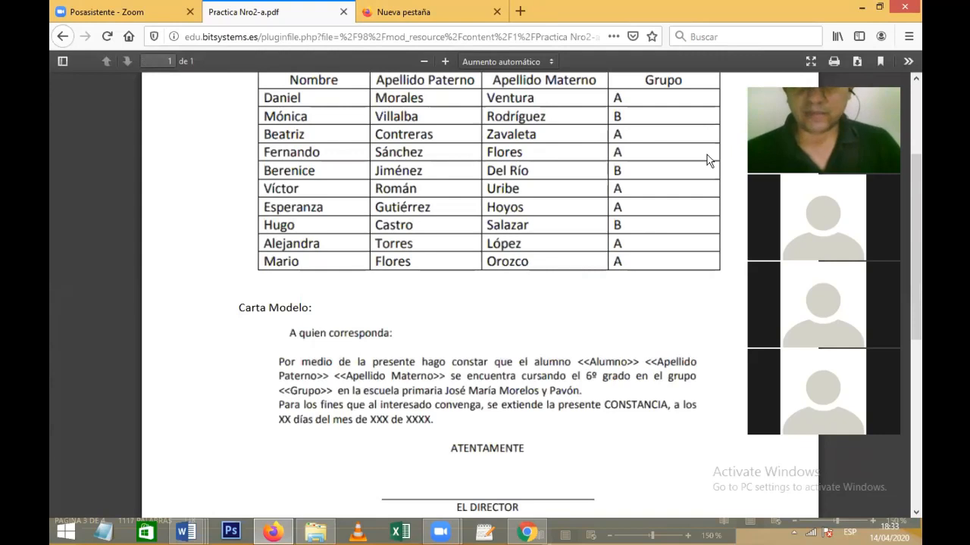
scroll(706, 155, up, 3)
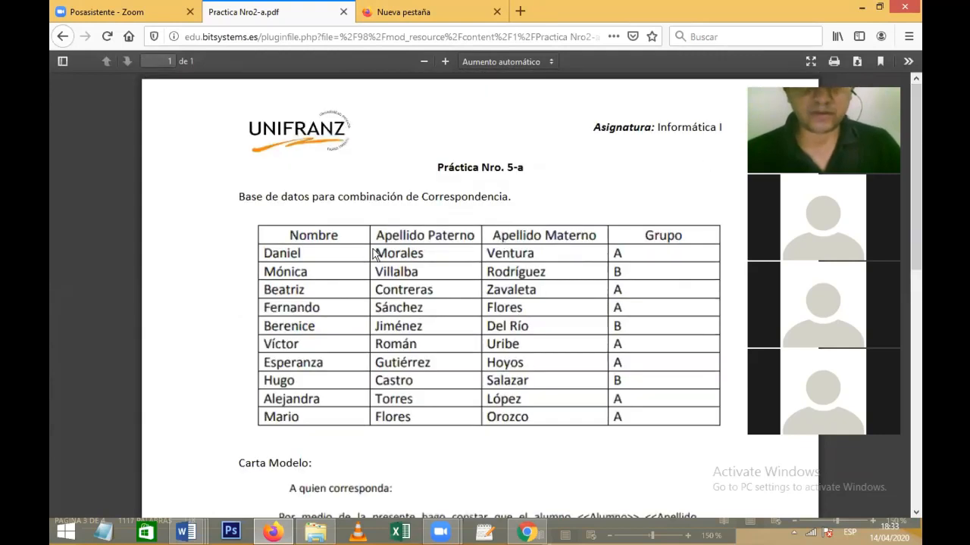
drag(907, 165, 907, 256)
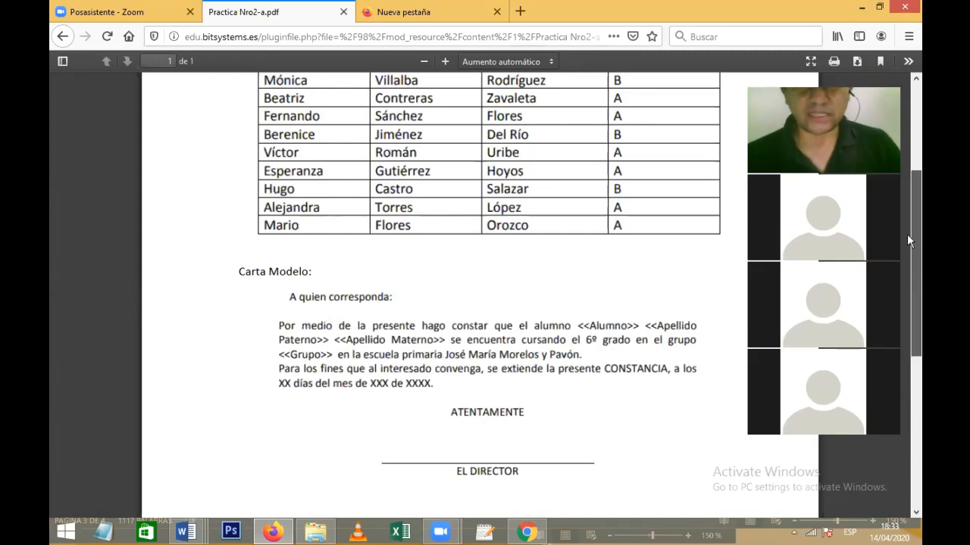
scroll(908, 239, up, 5)
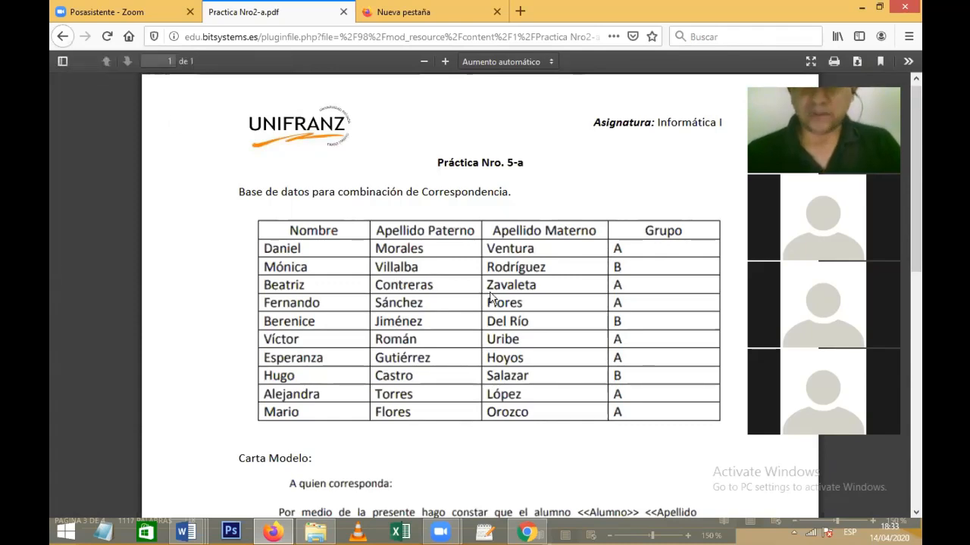
scroll(490, 298, down, 5)
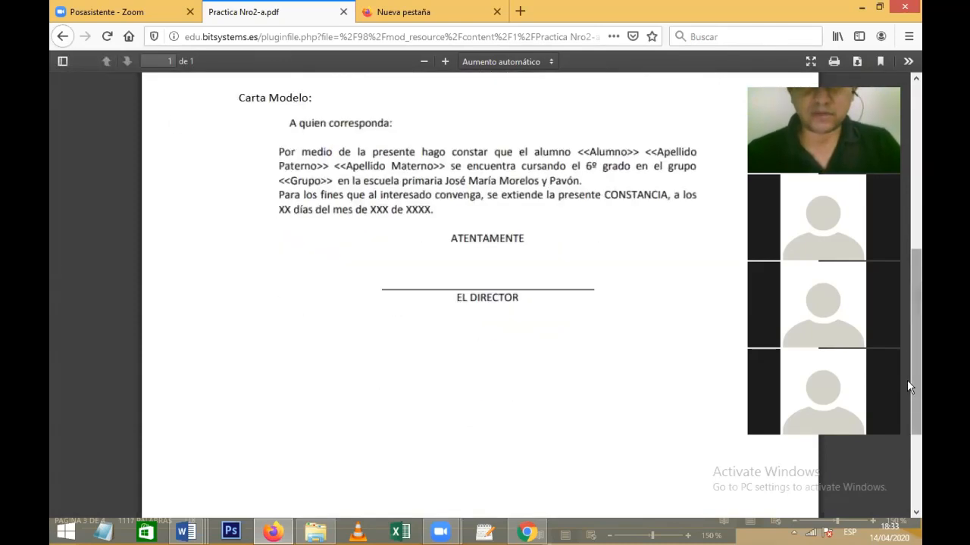
click(69, 36)
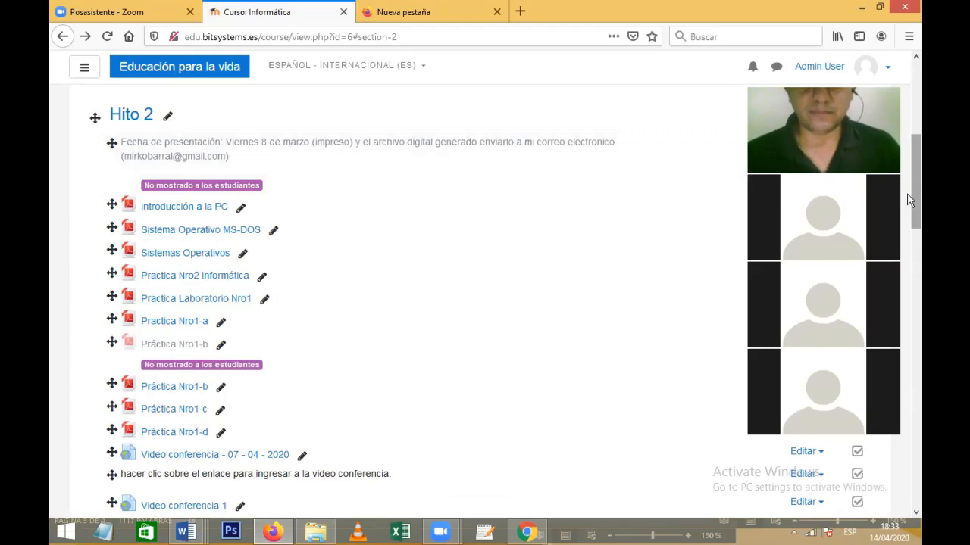
Examine the practice, manual and video conference links listed under Hito 2 and Hito 3 on the course page
scroll(909, 205, down, 3)
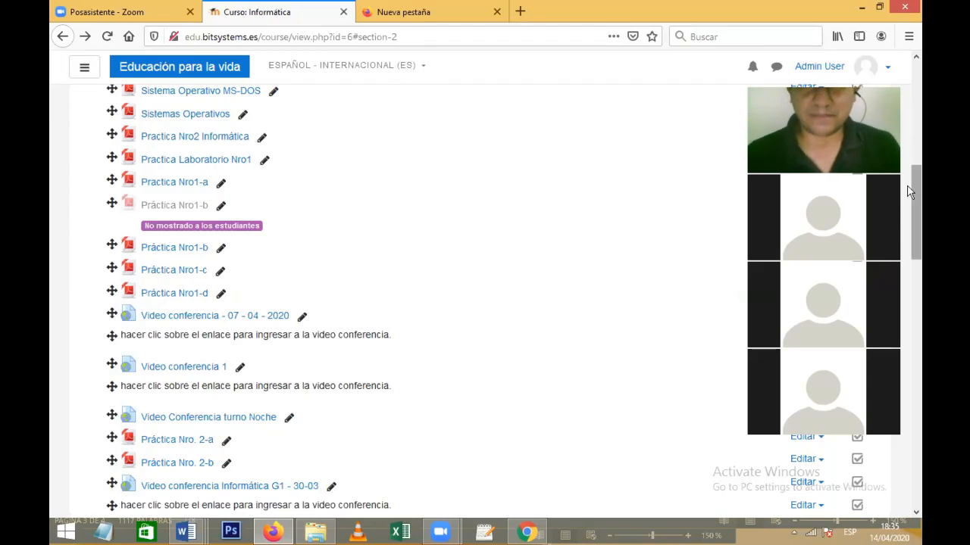
drag(909, 203, 909, 254)
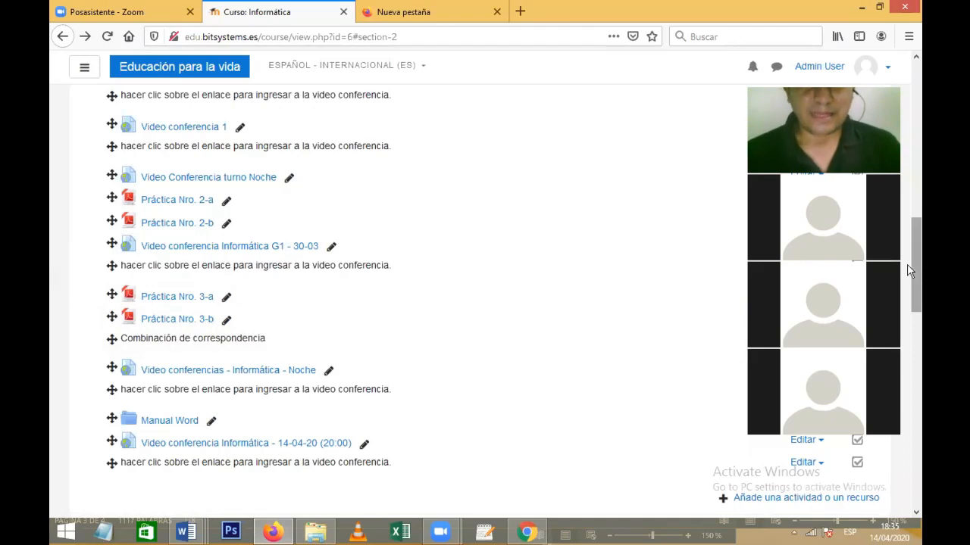
scroll(909, 296, down, 3)
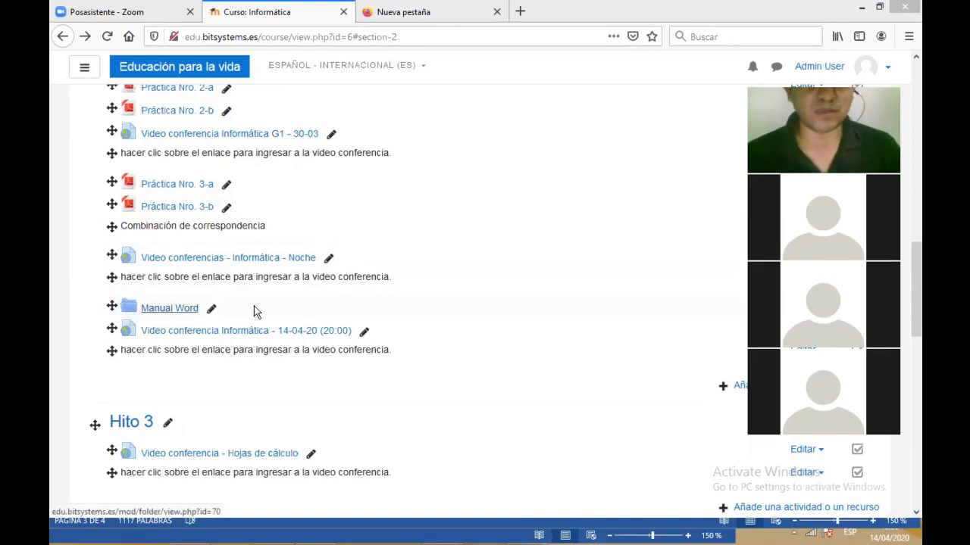
scroll(910, 277, up, 5)
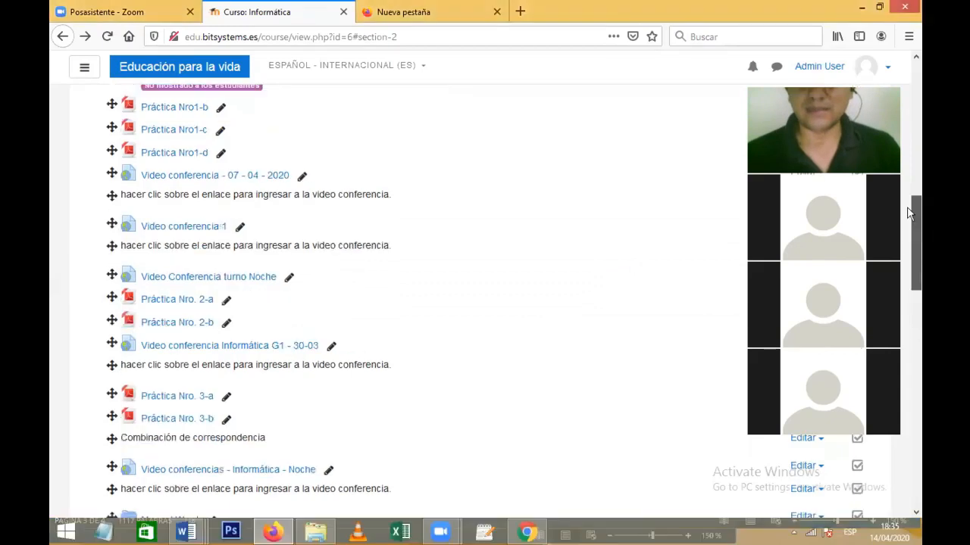
drag(910, 233, 910, 304)
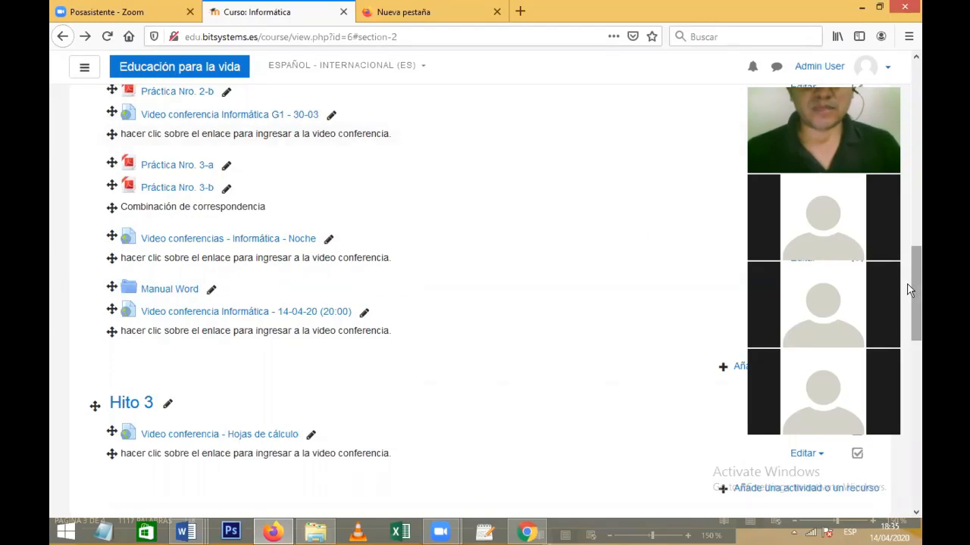
drag(909, 290, 910, 278)
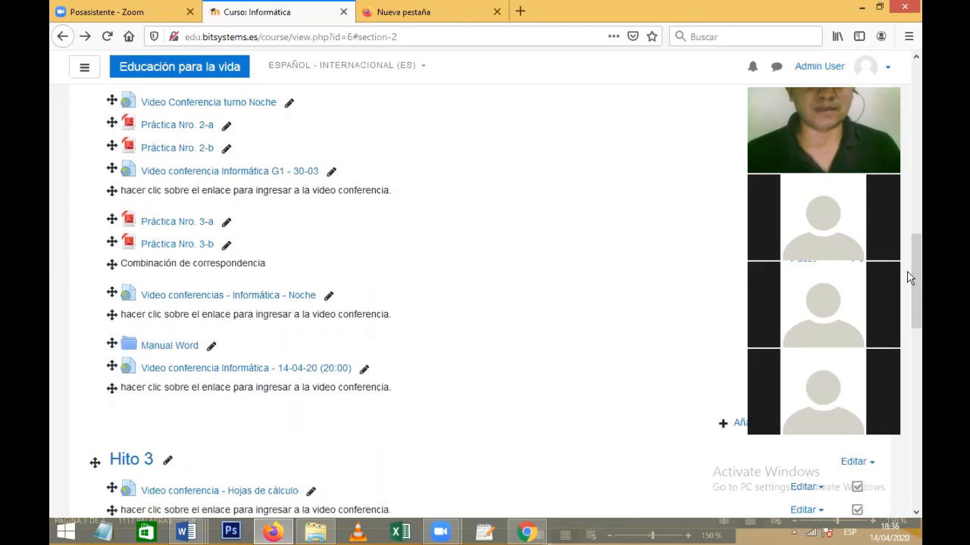
drag(909, 298, 909, 309)
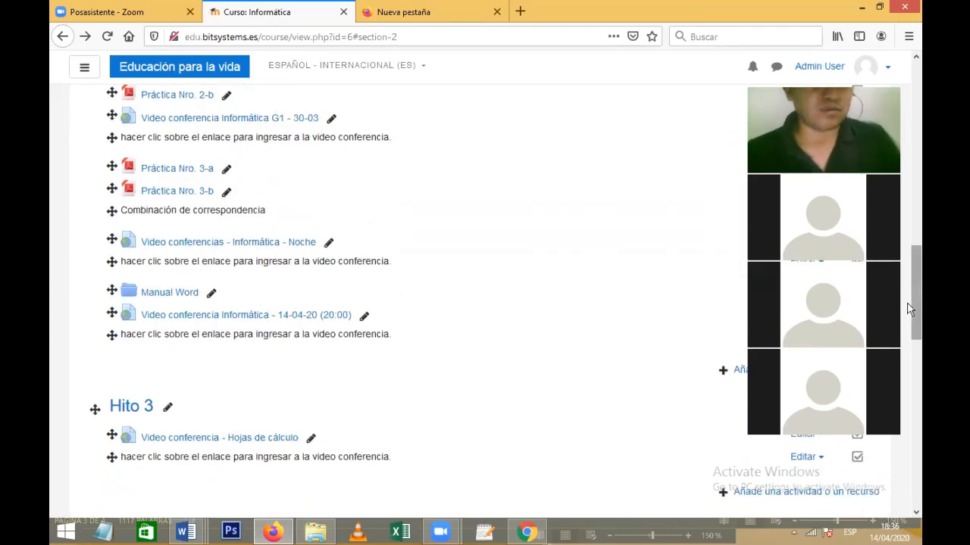